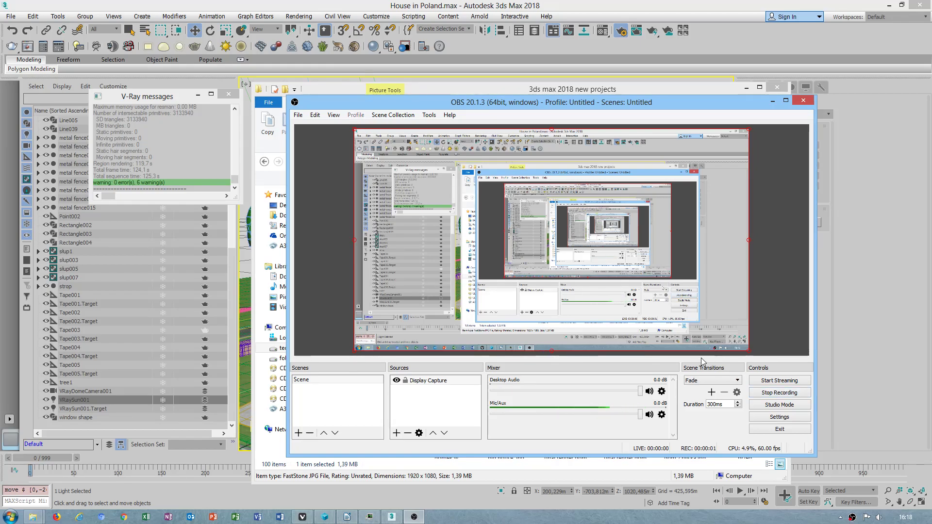
- View the earlier house renders dom render 40001.jpg, dom render 30001.jpg and big house .jpg from the projects folder
click(773, 101)
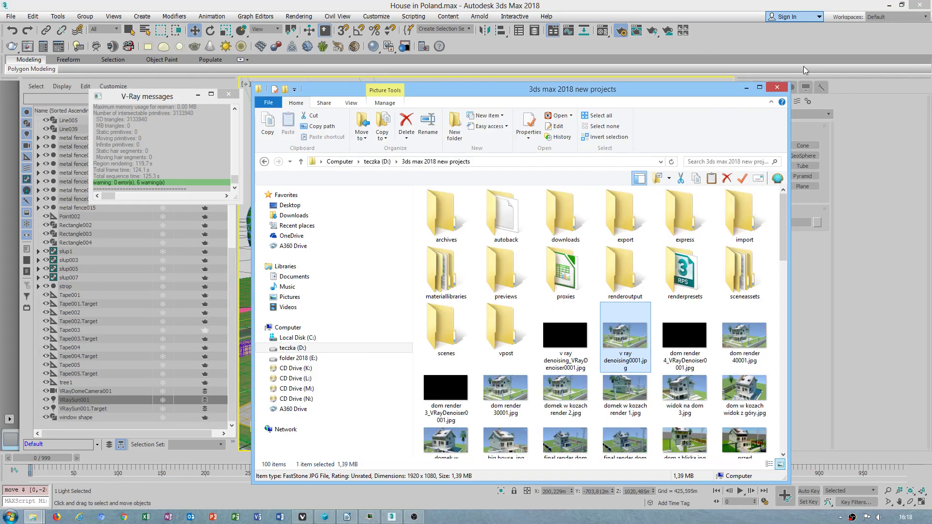
click(625, 391)
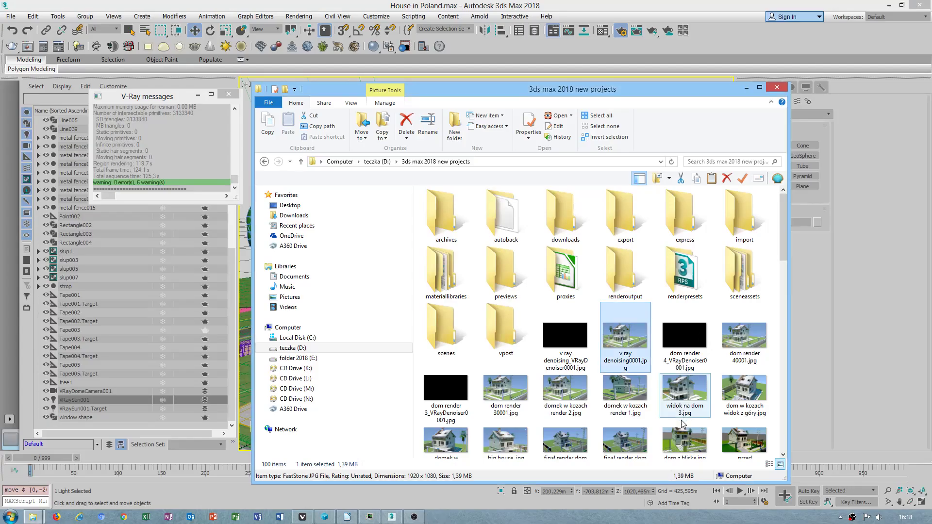
double_click(749, 342)
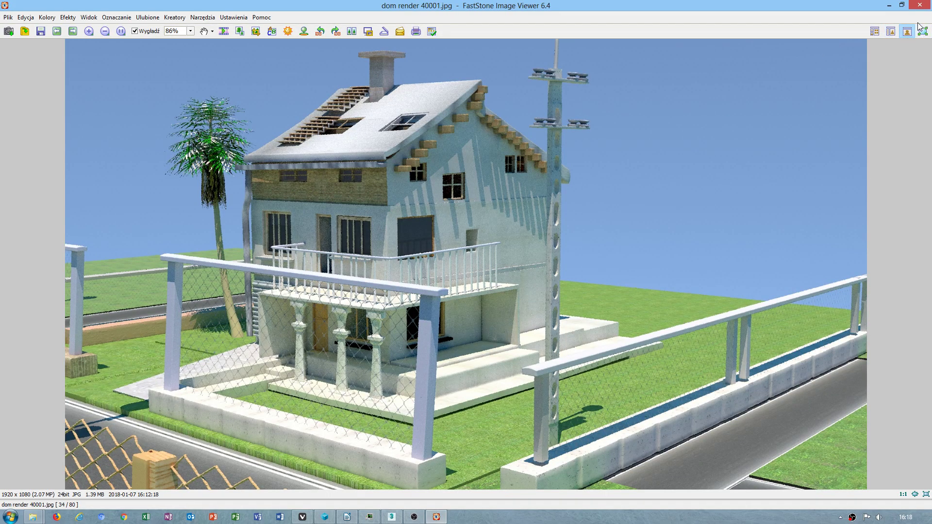
click(919, 5)
double_click(513, 386)
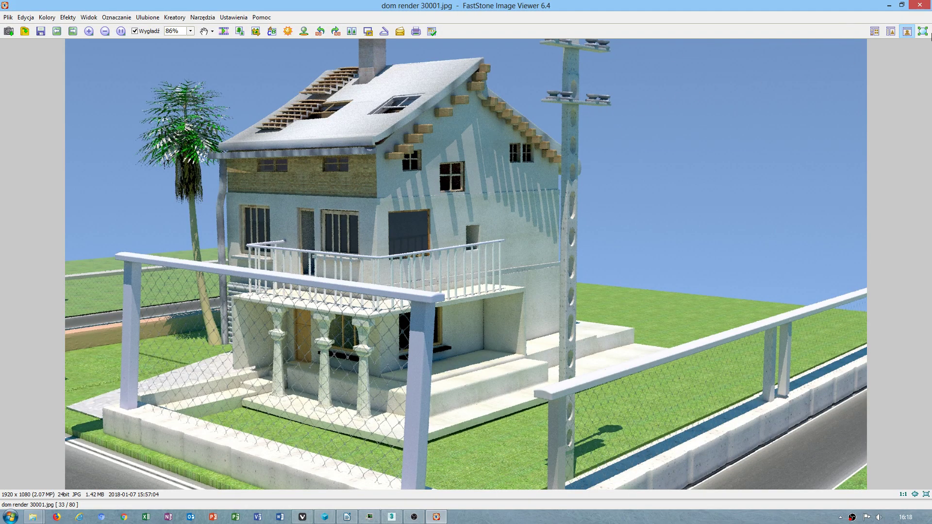
click(920, 6)
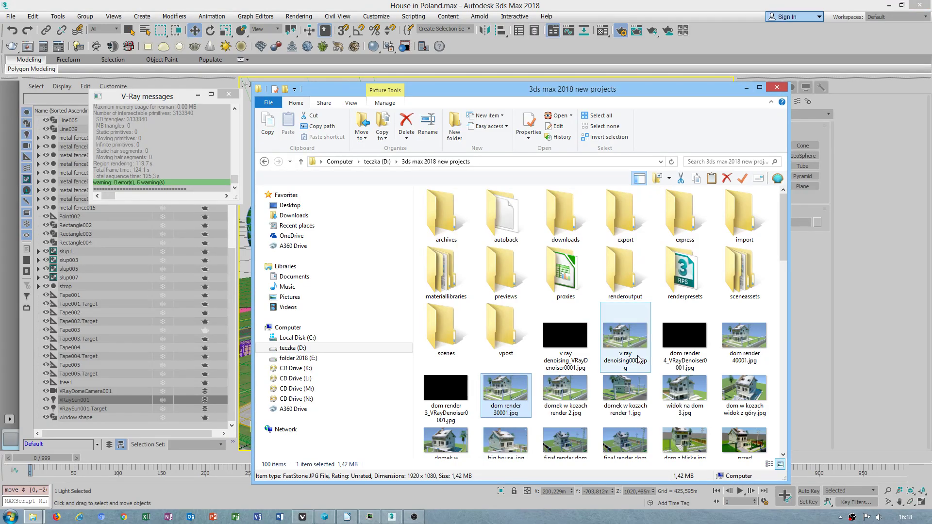
double_click(505, 439)
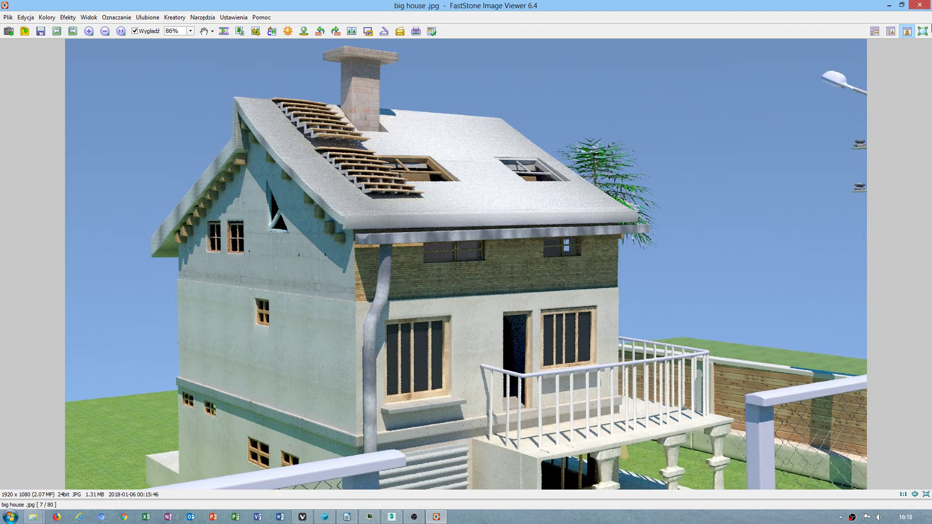
click(920, 6)
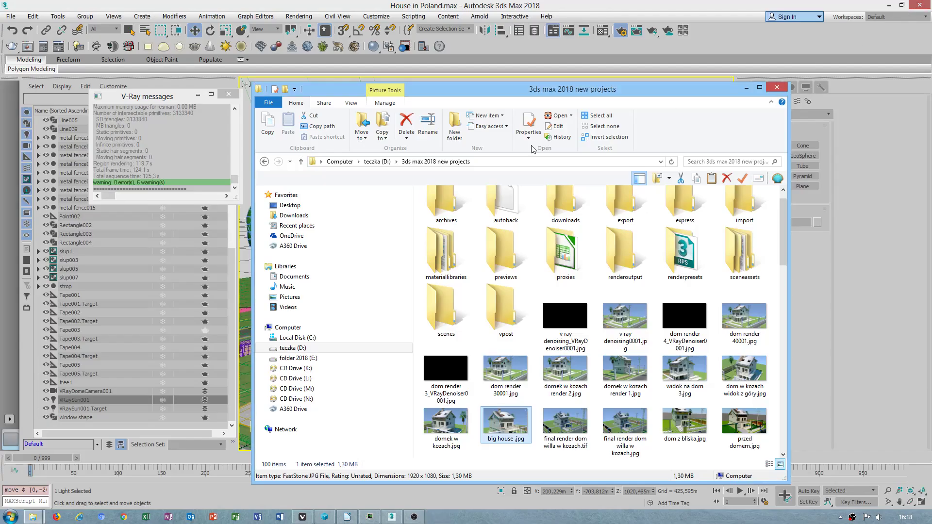
click(750, 89)
click(424, 287)
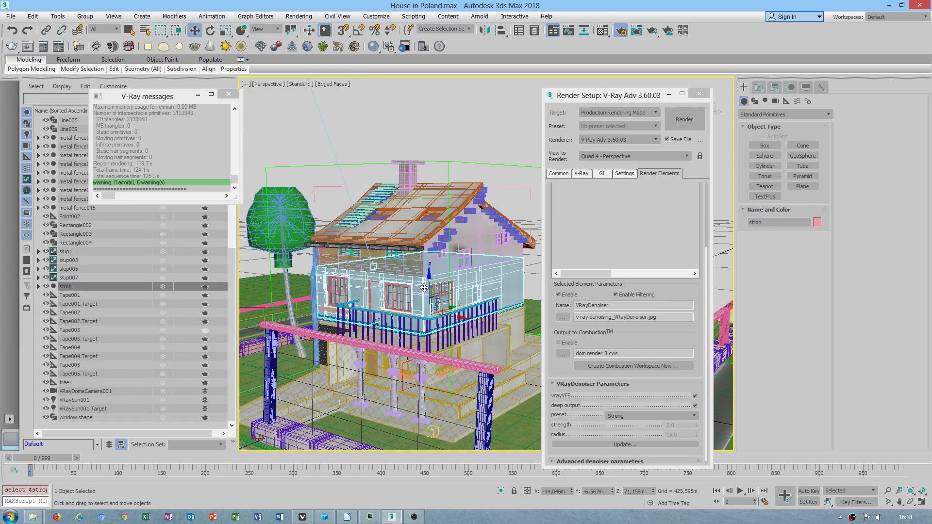
alt+middle_drag(423, 288, 432, 309)
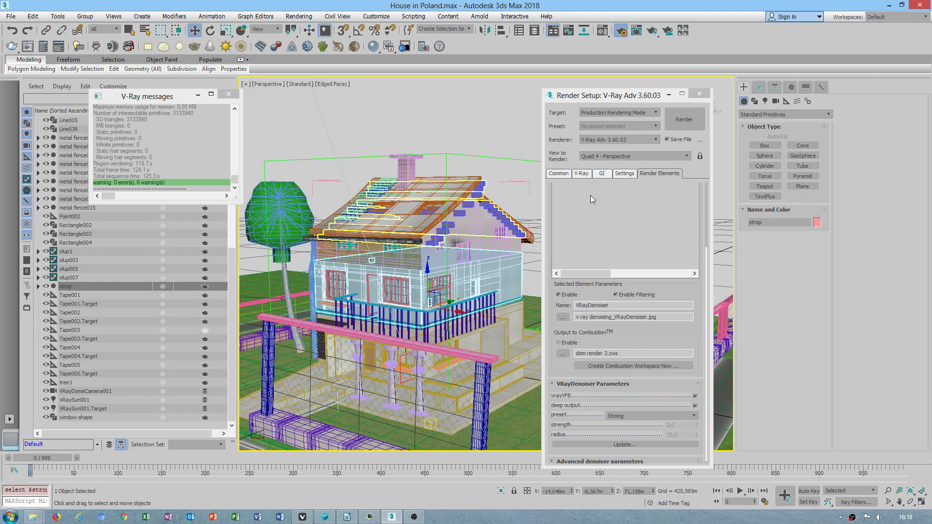
scroll(461, 253, up, 5)
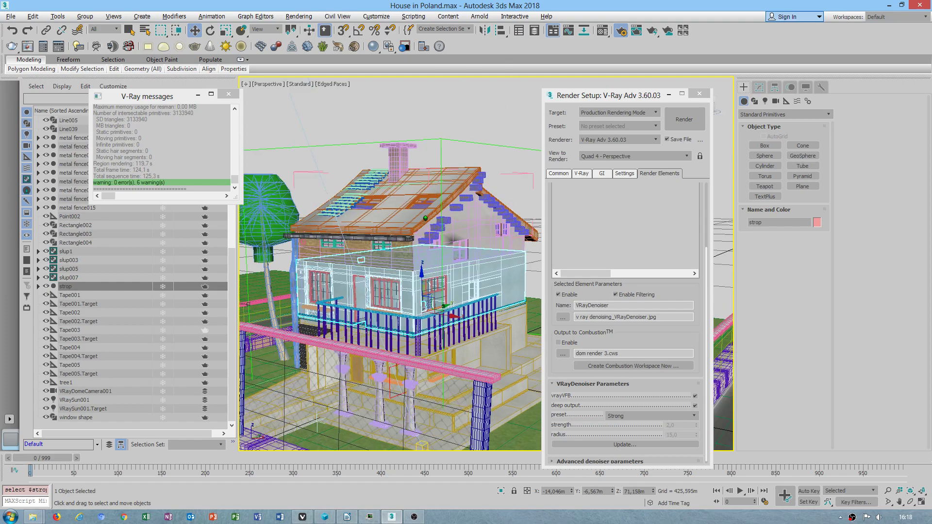
alt+middle_drag(461, 252, 461, 272)
scroll(461, 272, down, 4)
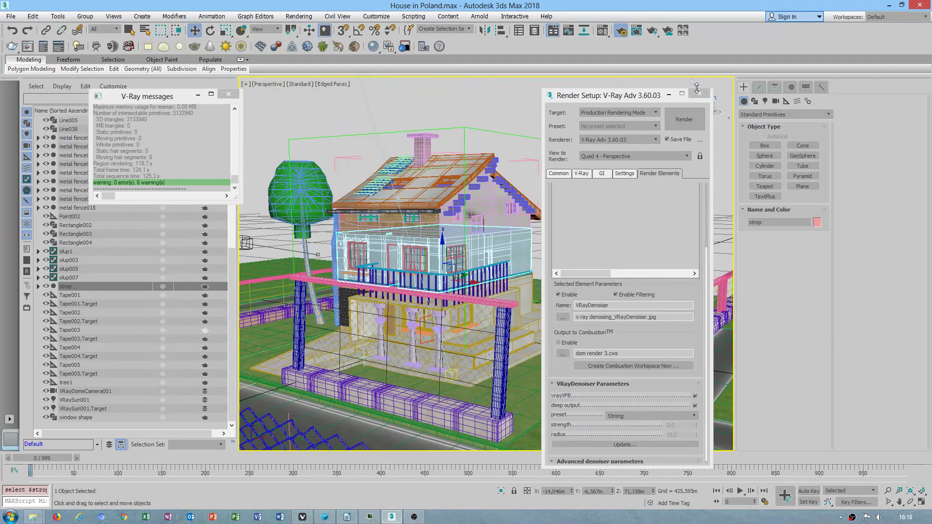
- Check the V-Ray image sampler settings in Render Setup and close Render Setup and the V-Ray messages window
drag(659, 97, 617, 97)
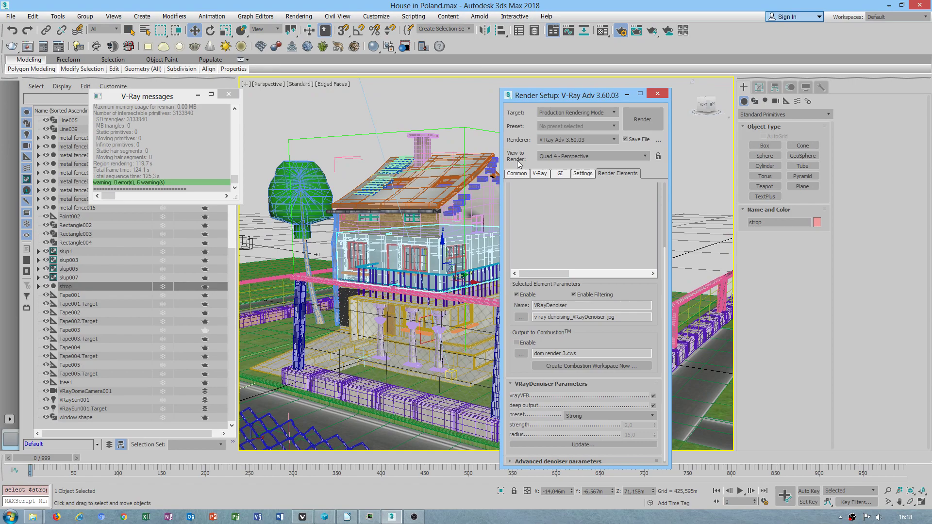
click(541, 174)
alt+middle_drag(485, 145, 459, 89)
click(657, 94)
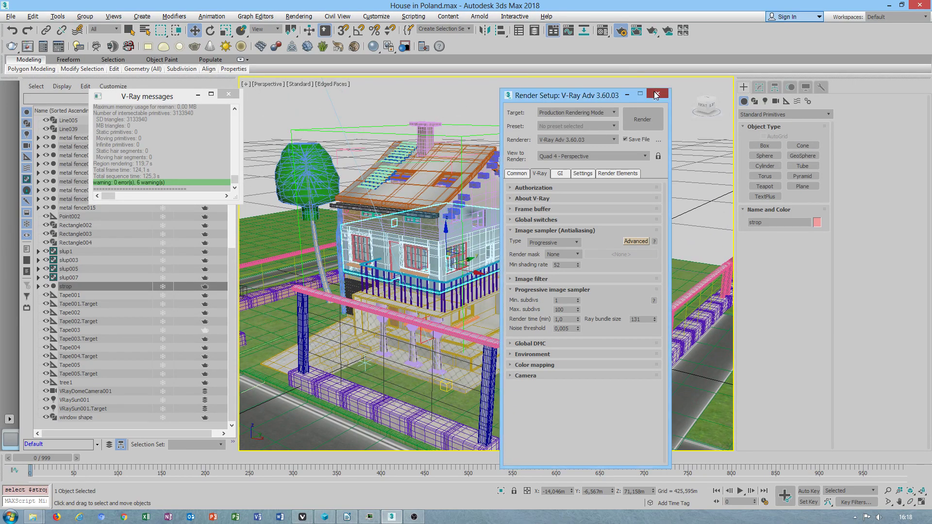
click(228, 94)
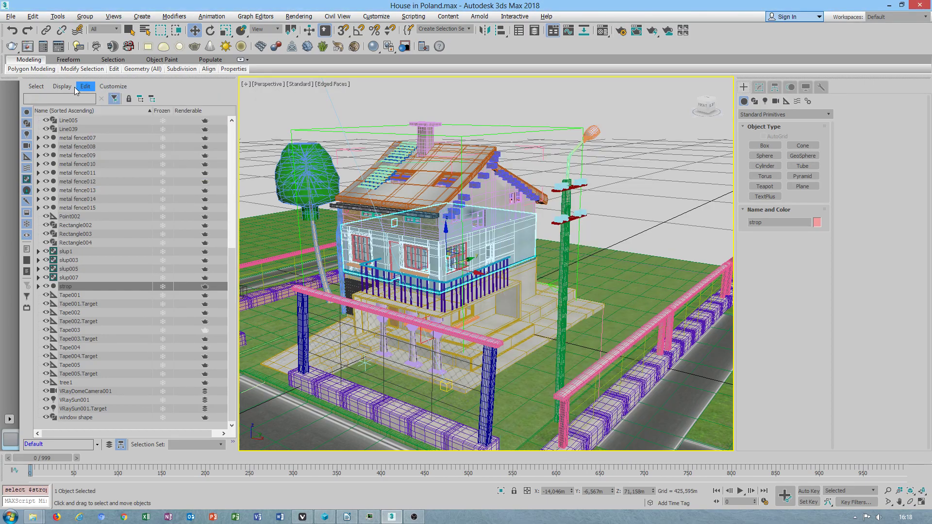
- Select the VRaySun light above the scene and set its size multiplier to 0,022
mouse_move(72, 72)
scroll(583, 254, down, 3)
alt+middle_drag(583, 254, 385, 156)
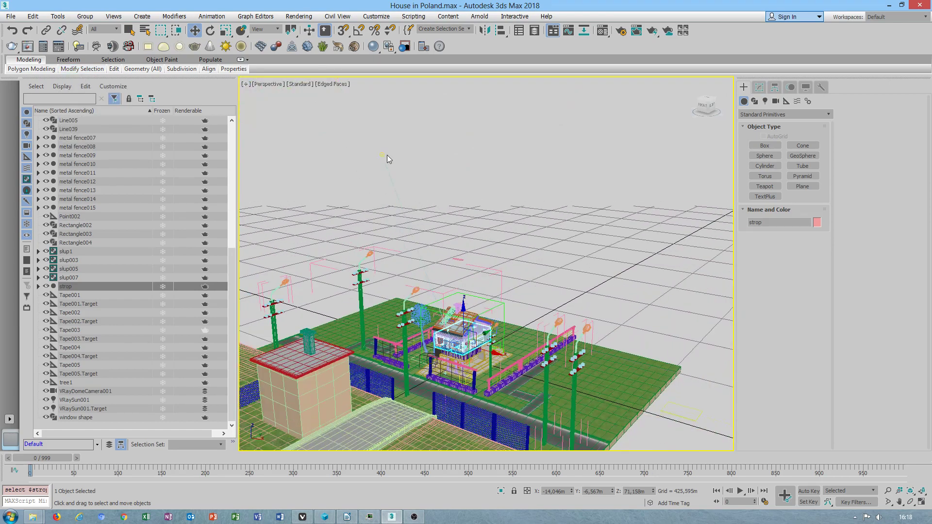
click(382, 156)
click(759, 87)
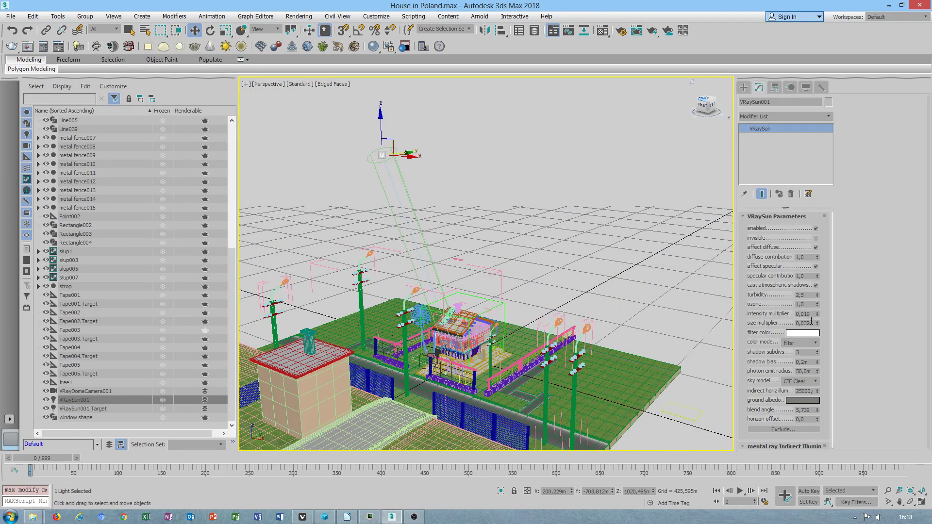
click(816, 325)
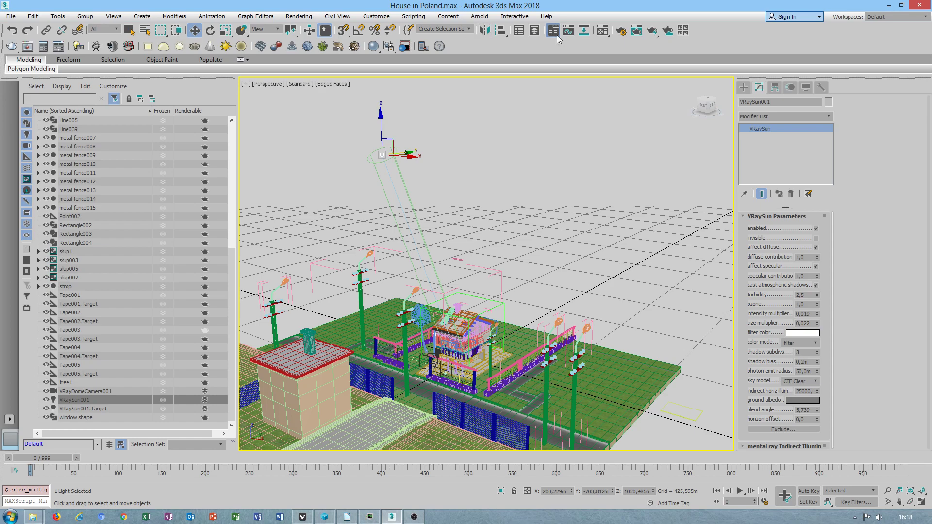
- Link the VRaySky map between the Environment Map setting and its Material Editor slot as an instance
click(605, 32)
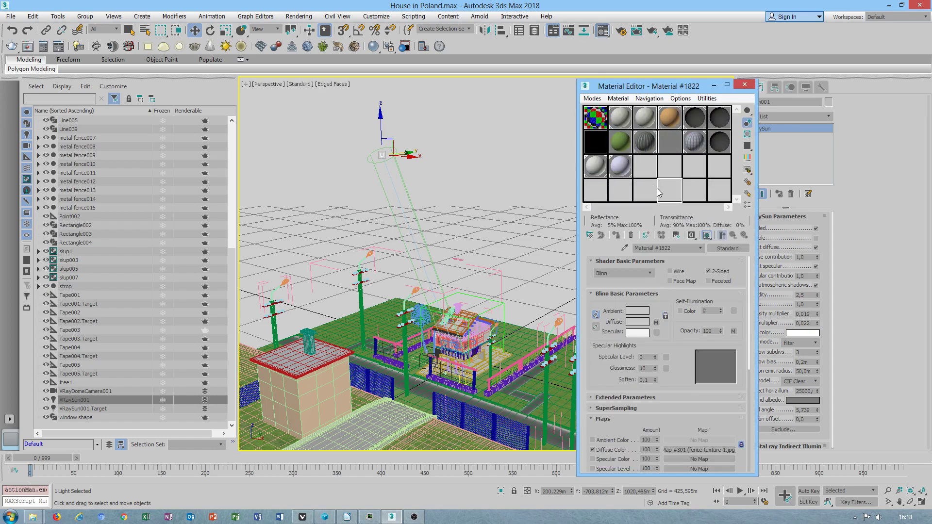
click(629, 193)
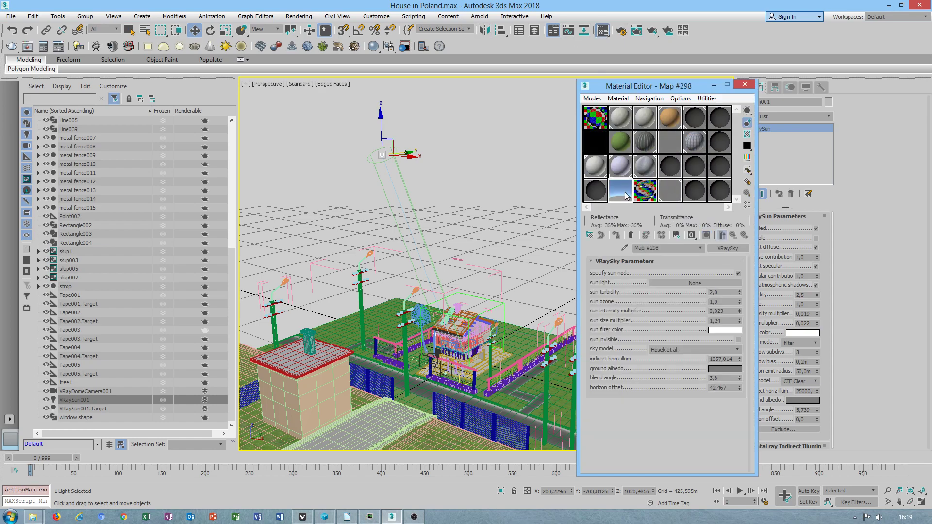
click(298, 16)
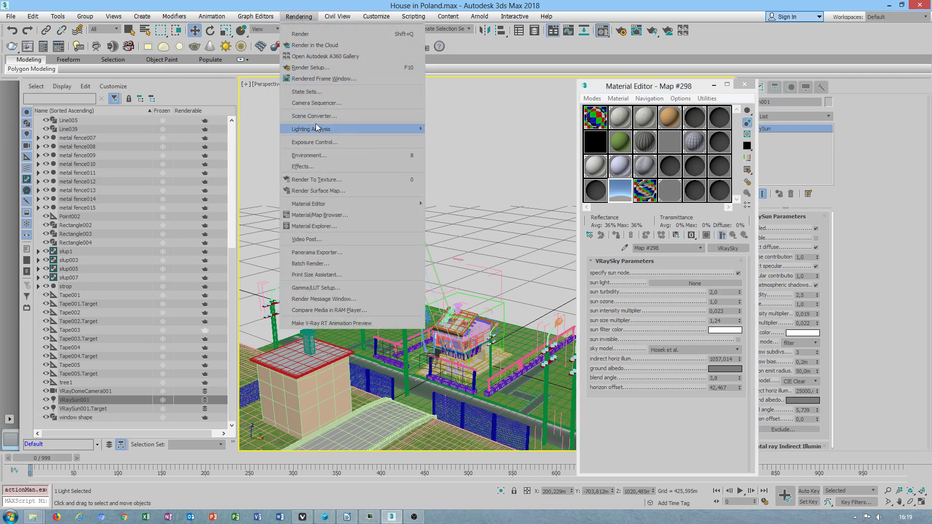
click(310, 155)
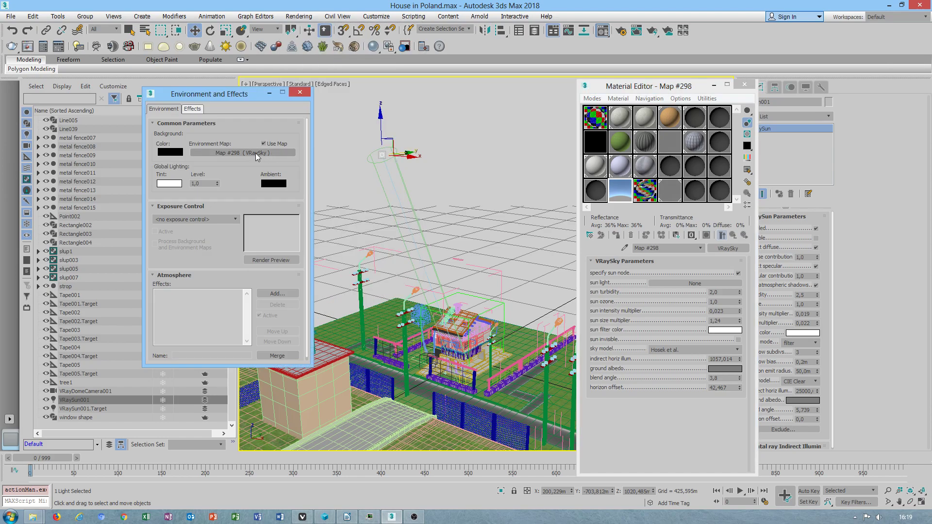
drag(251, 154, 619, 195)
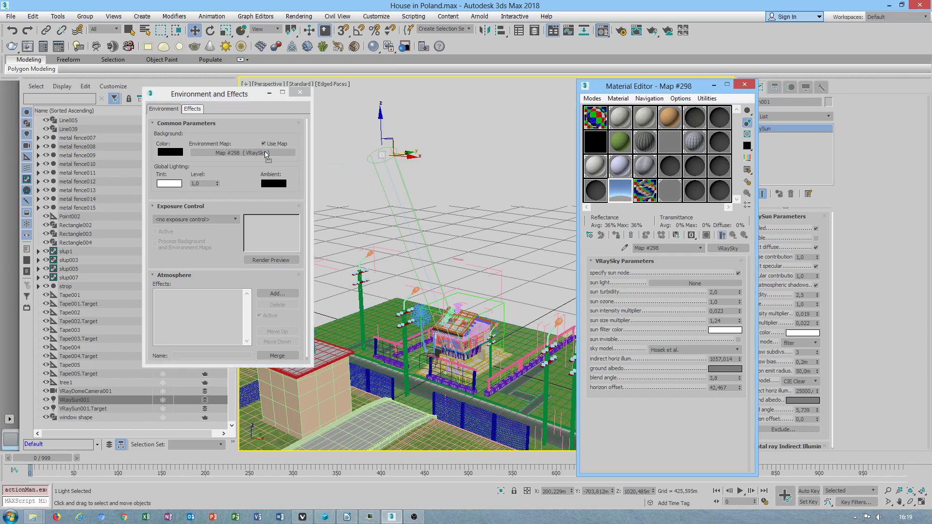
drag(266, 153, 266, 156)
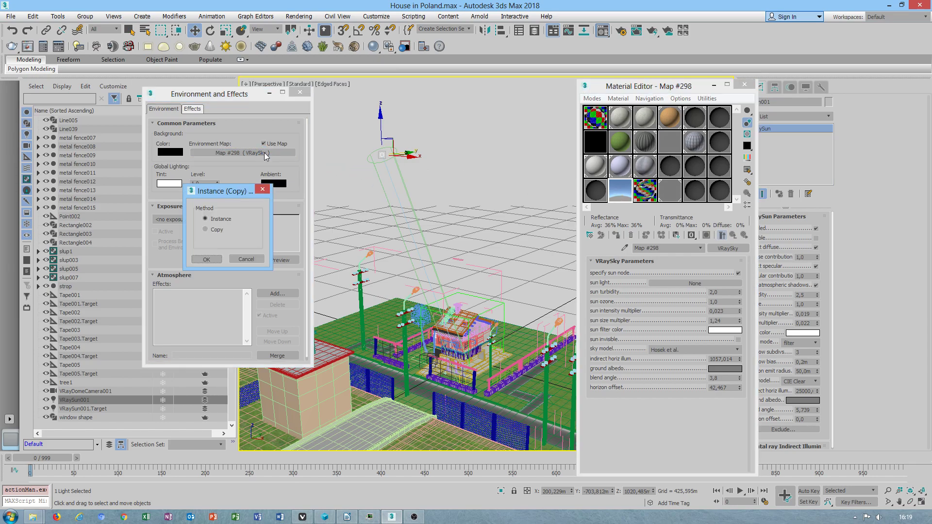
click(206, 259)
drag(250, 153, 620, 195)
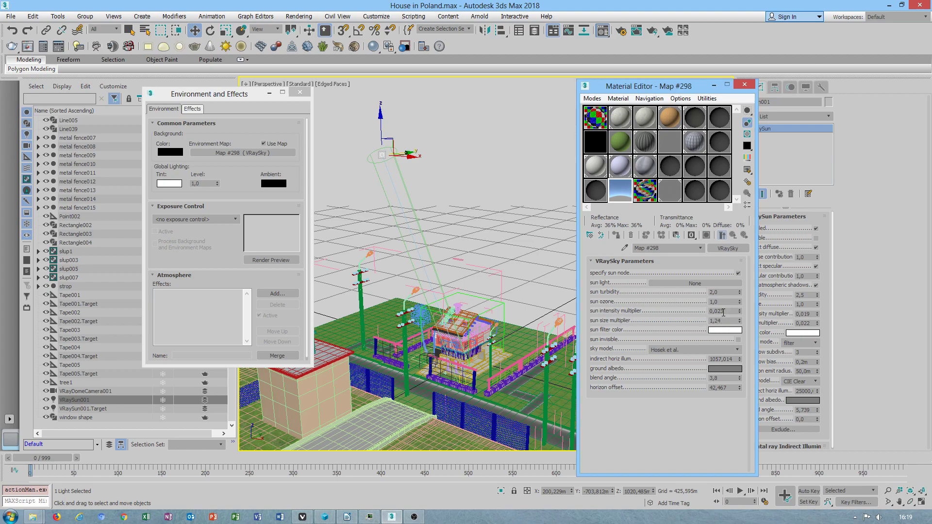
- Set the VRaySky map's sun size multiplier to 1,364 and sun intensity multiplier to 0,022, and close the environment settings
drag(740, 322, 741, 314)
click(720, 312)
click(733, 320)
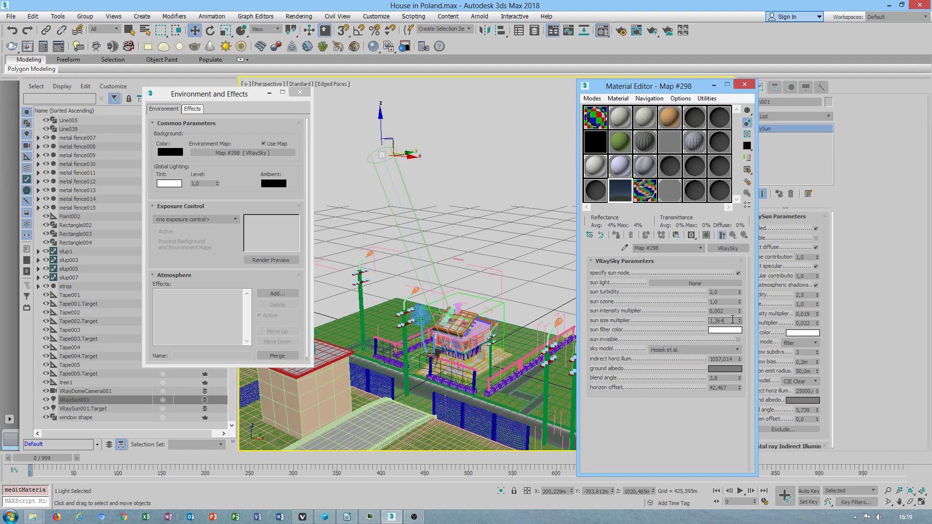
click(740, 311)
click(741, 310)
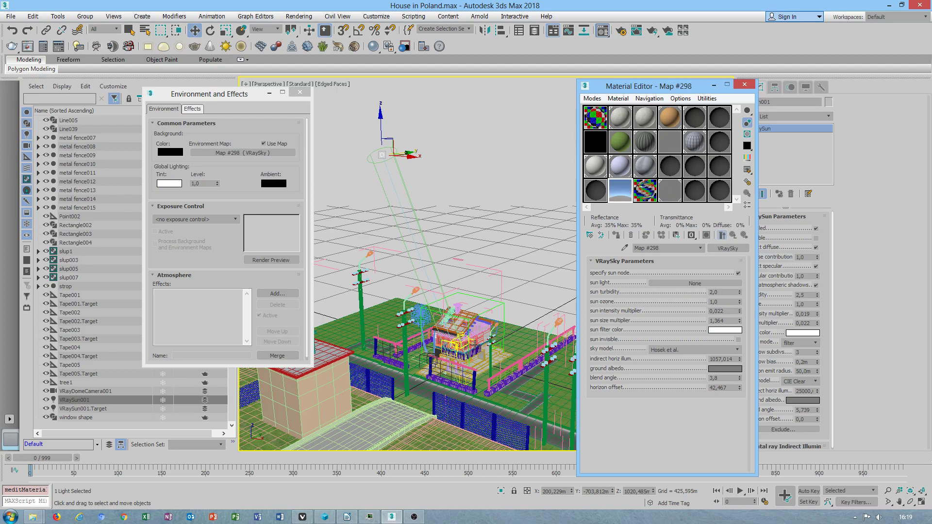
click(299, 93)
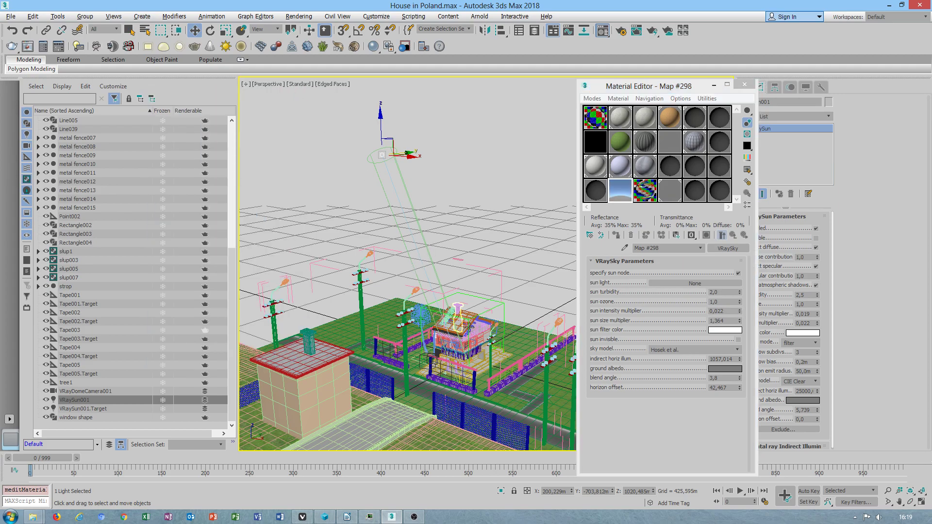
- Select the house's attic wall object strop 2 and close the Material Editor
scroll(364, 267, up, 3)
middle_drag(509, 315, 510, 199)
scroll(439, 282, up, 6)
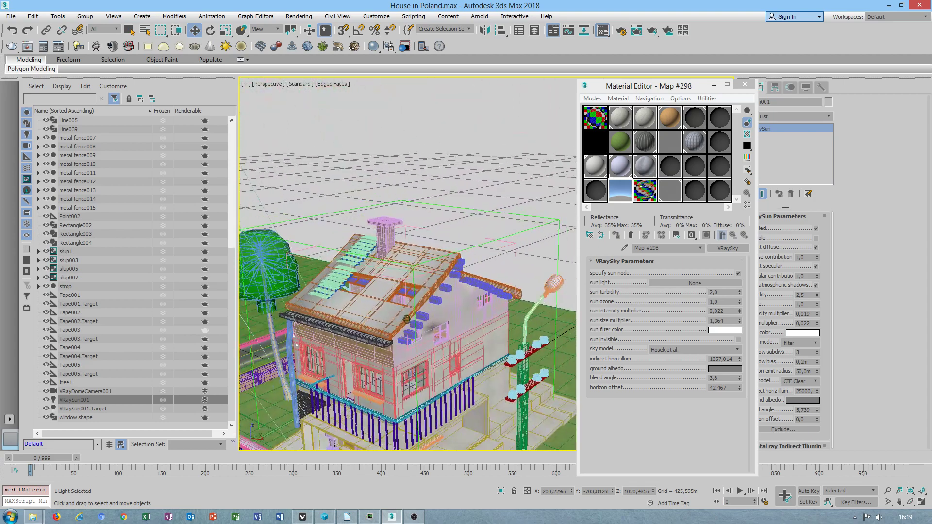
click(439, 282)
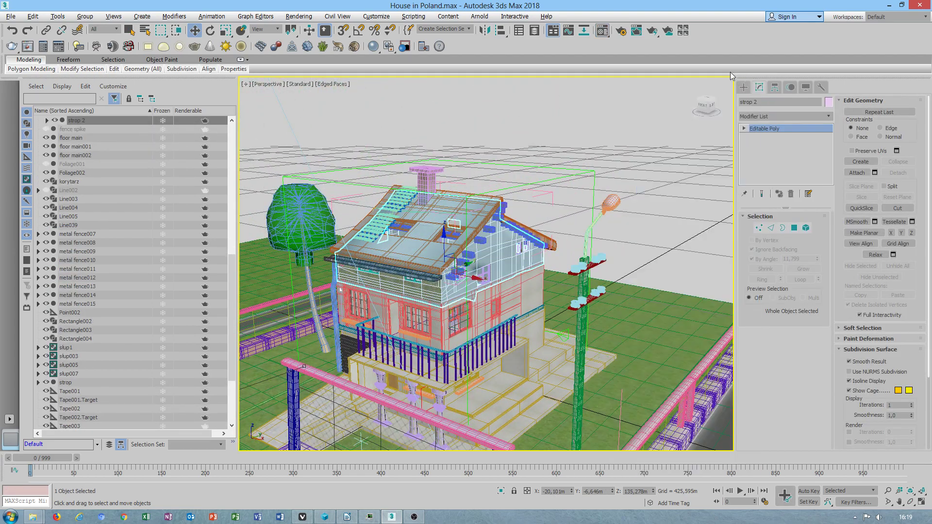
click(744, 84)
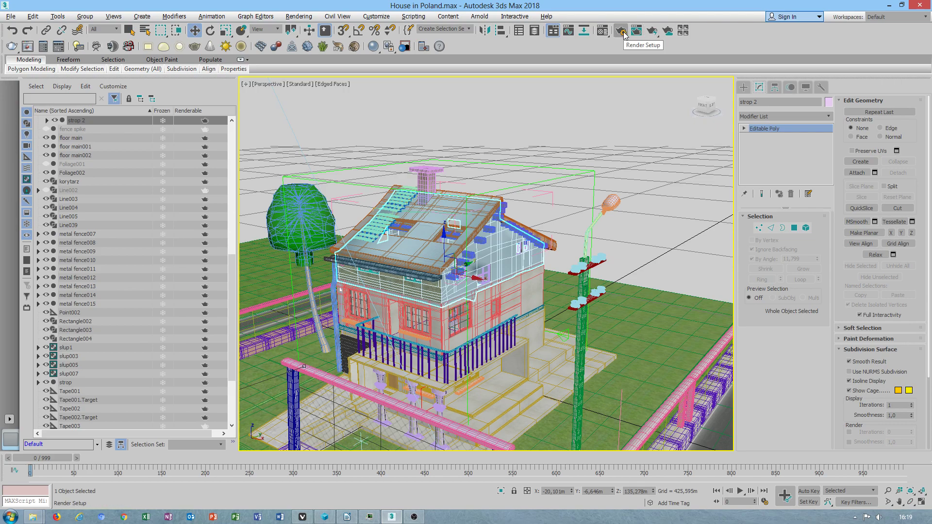
- Open Render Setup and review the common output size, save file and assigned renderer settings
click(621, 31)
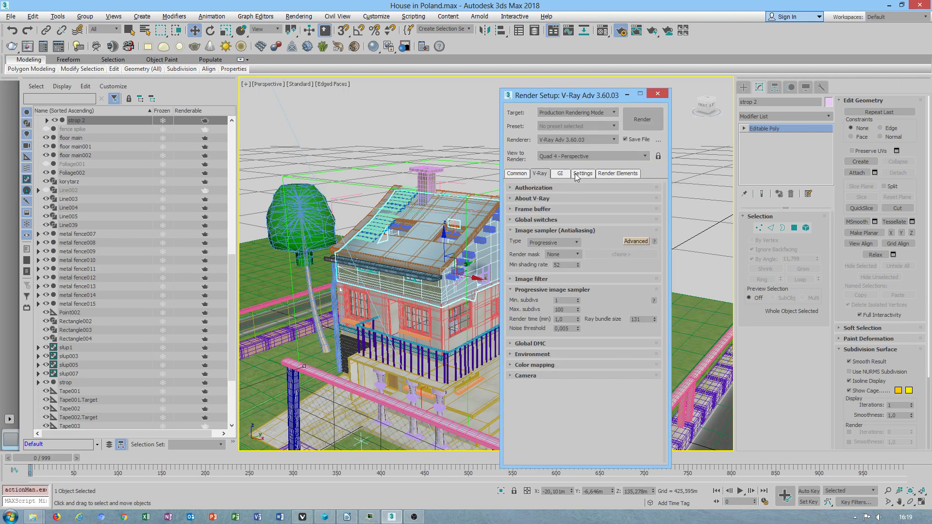
click(517, 173)
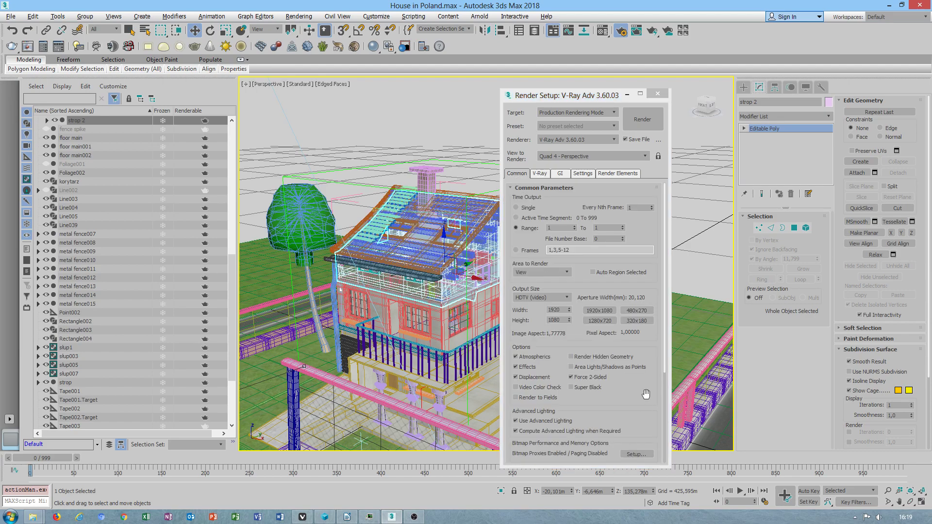
scroll(645, 394, down, 5)
click(569, 459)
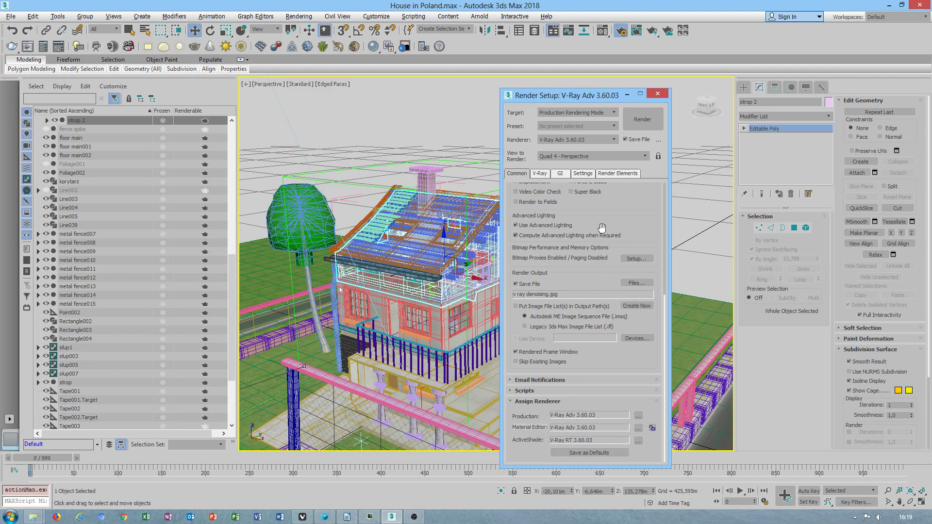
- Open the Render Elements settings and pick VRayDenoiser in the list of elements that can be added, leaving the list
click(612, 175)
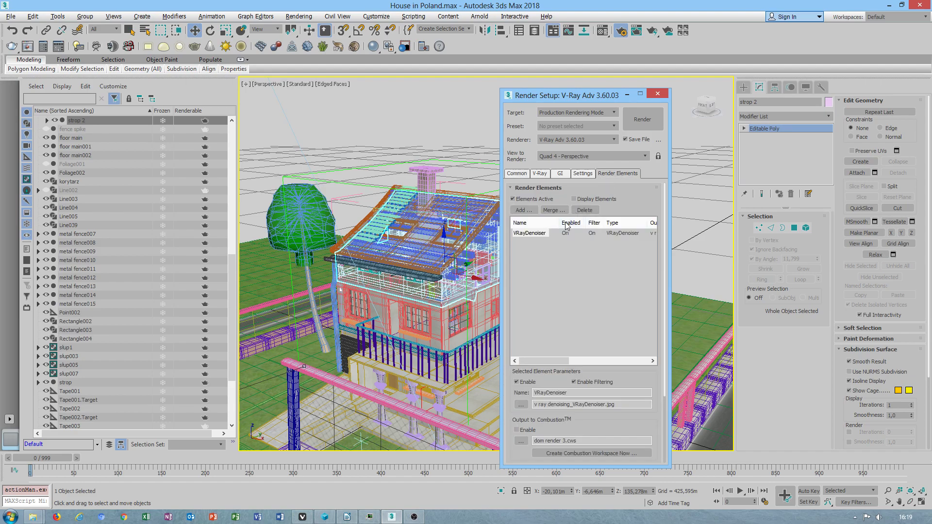
click(524, 210)
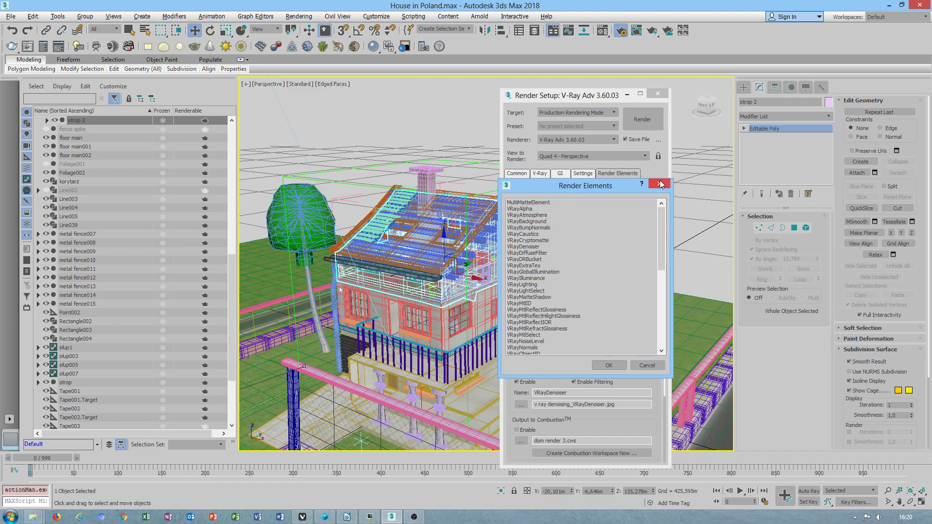
click(524, 248)
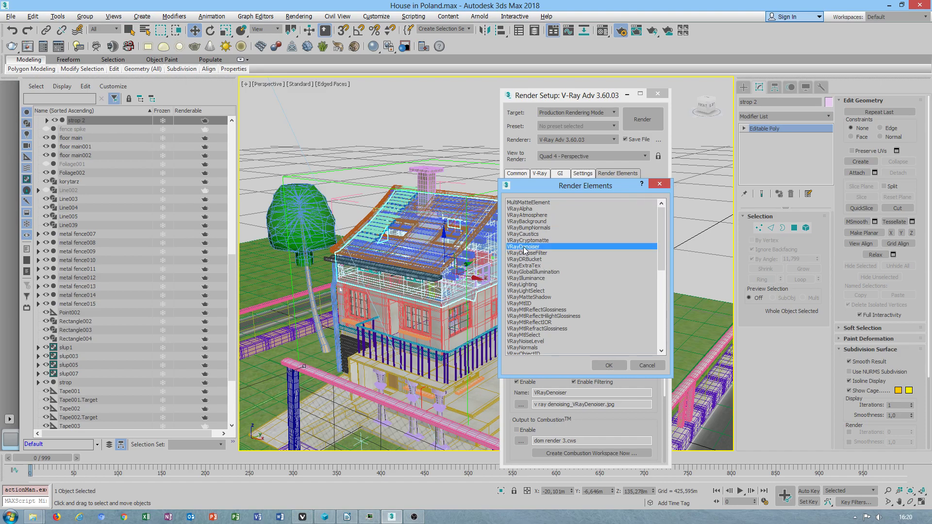
click(624, 367)
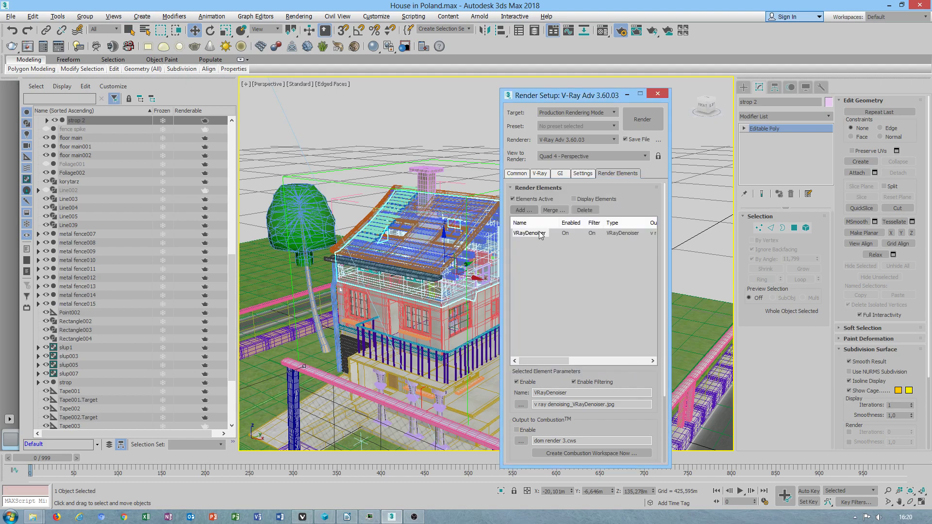
- Examine the basic and advanced VRayDenoiser parameters, and close Render Setup
scroll(642, 383, down, 4)
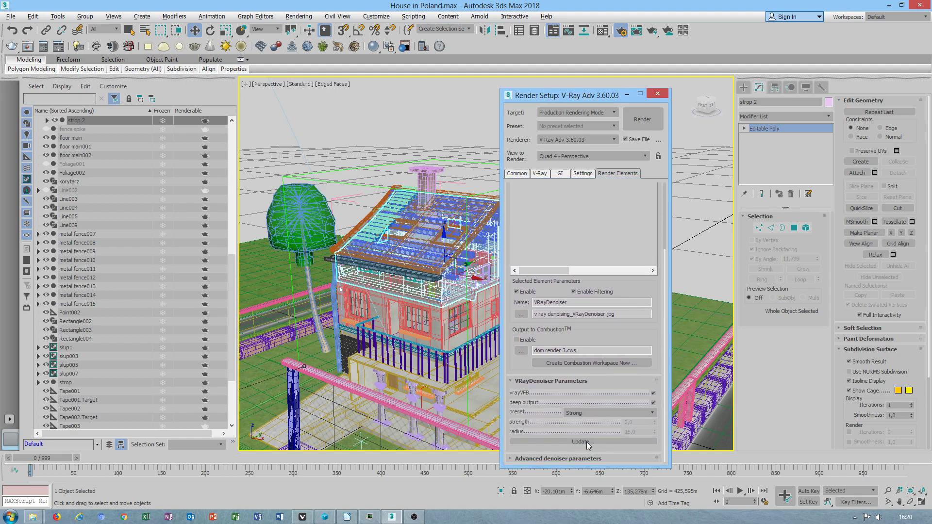
click(572, 459)
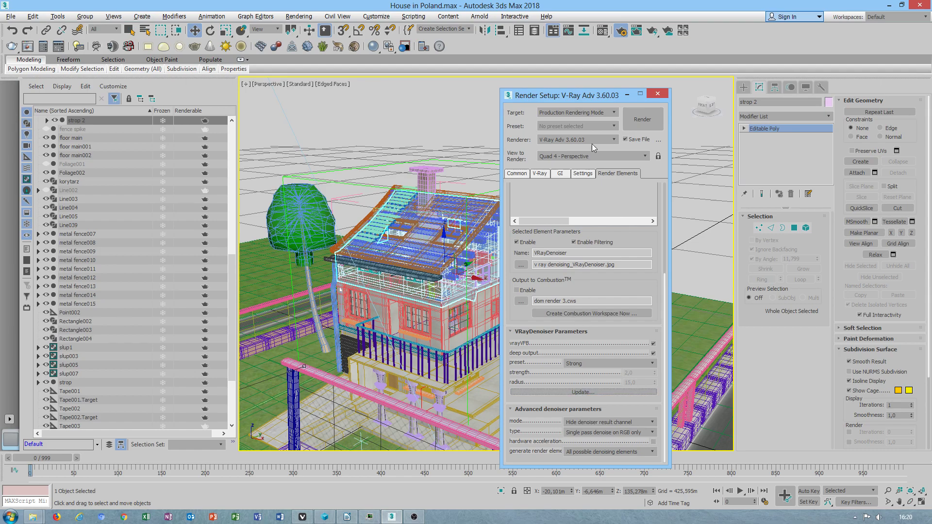
click(648, 95)
alt+middle_drag(514, 178, 558, 97)
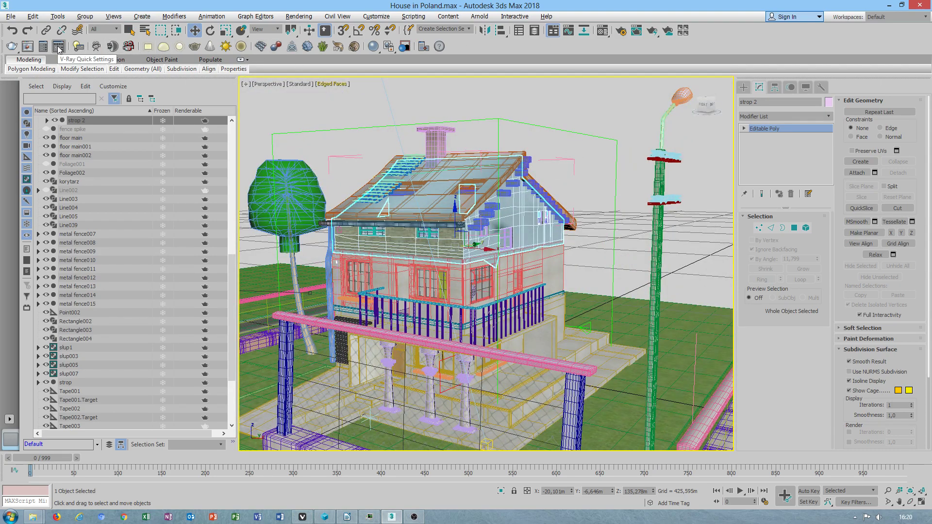
- Open V-Ray Quick Settings and place the Render Setup window beside it
click(38, 49)
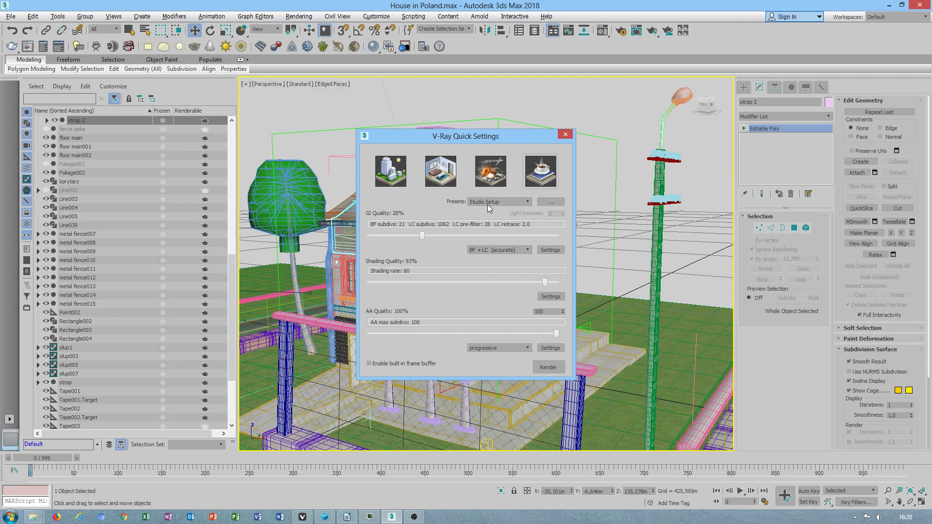
click(621, 35)
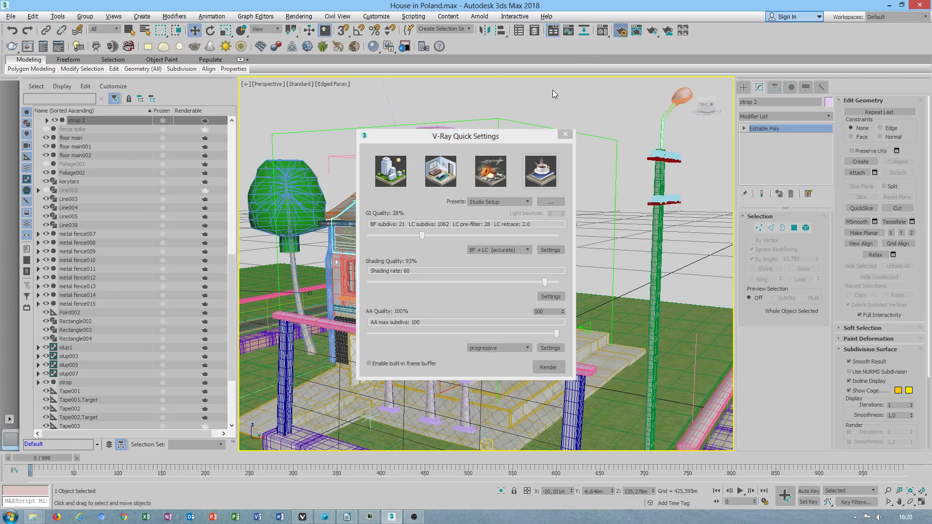
drag(560, 99, 665, 109)
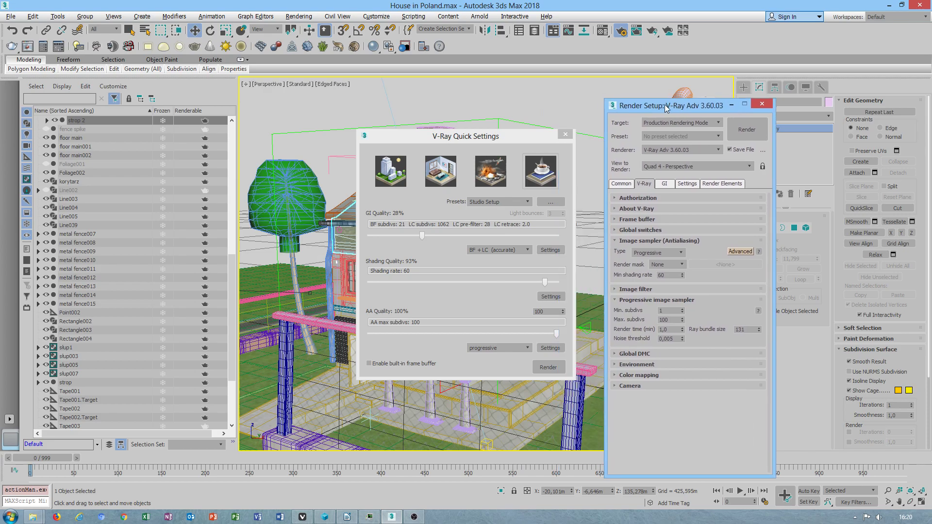
- Save the current render settings as a render preset file named v-ray denoiser preset 3
click(679, 137)
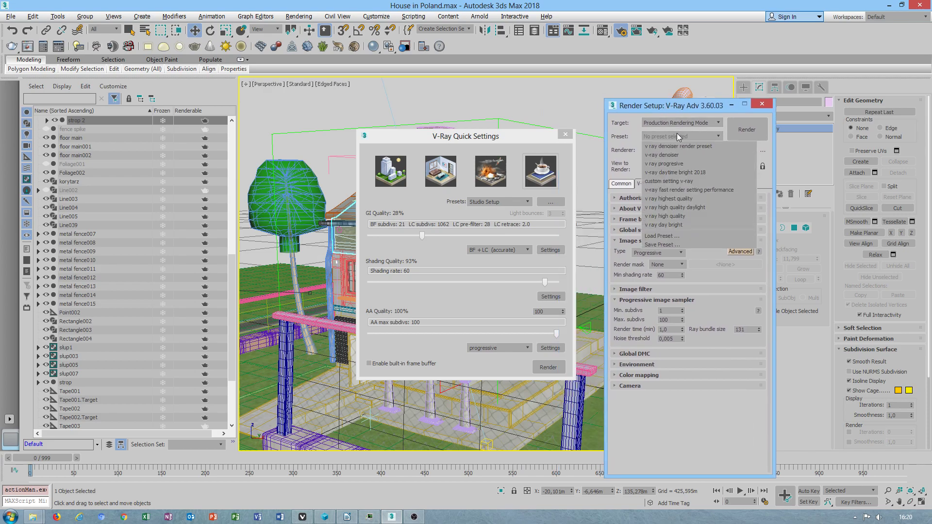
click(664, 245)
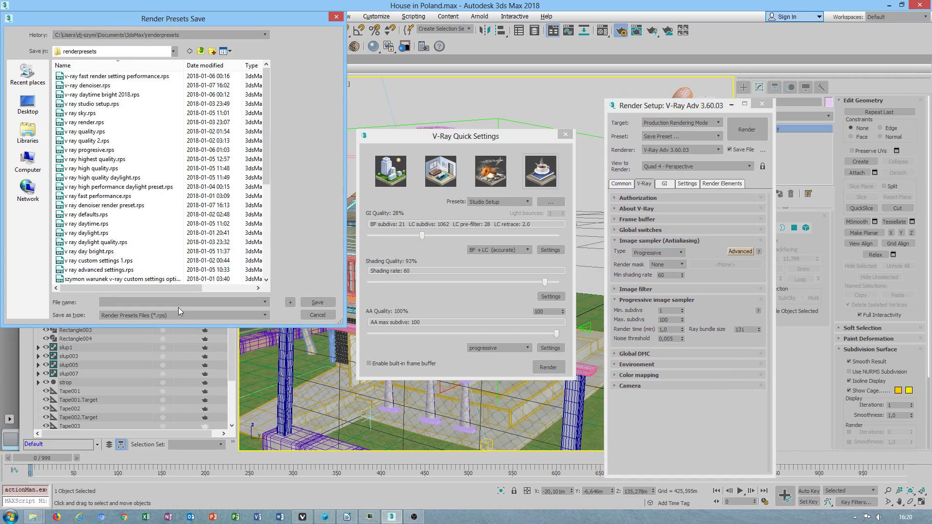
text(v)
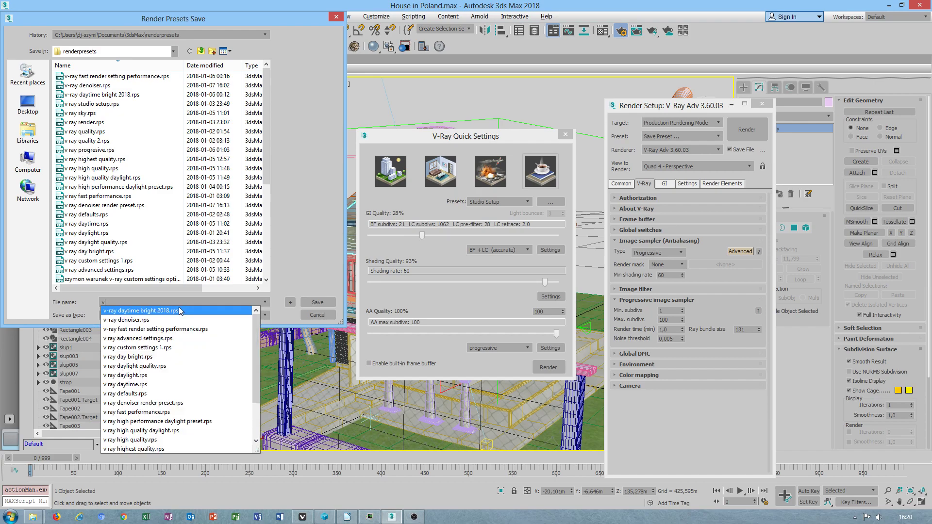
text(-ray )
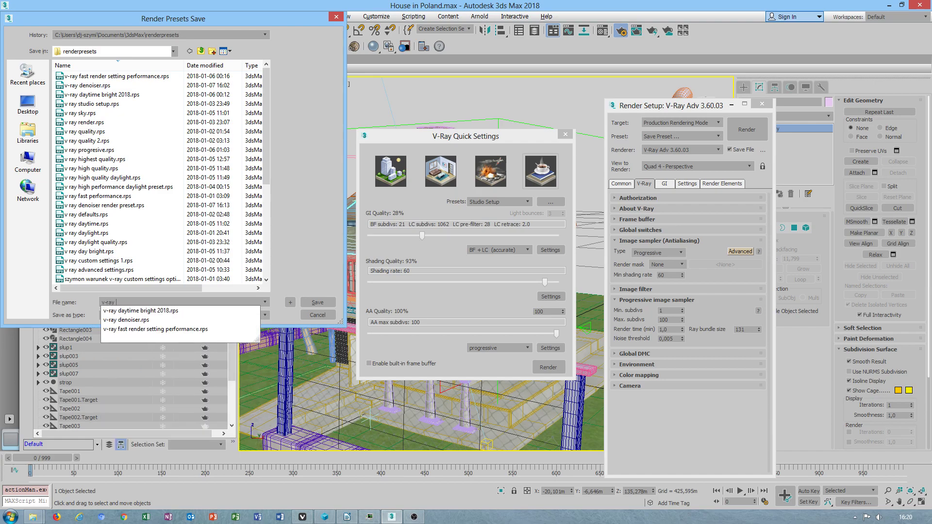
text(denoiusing)
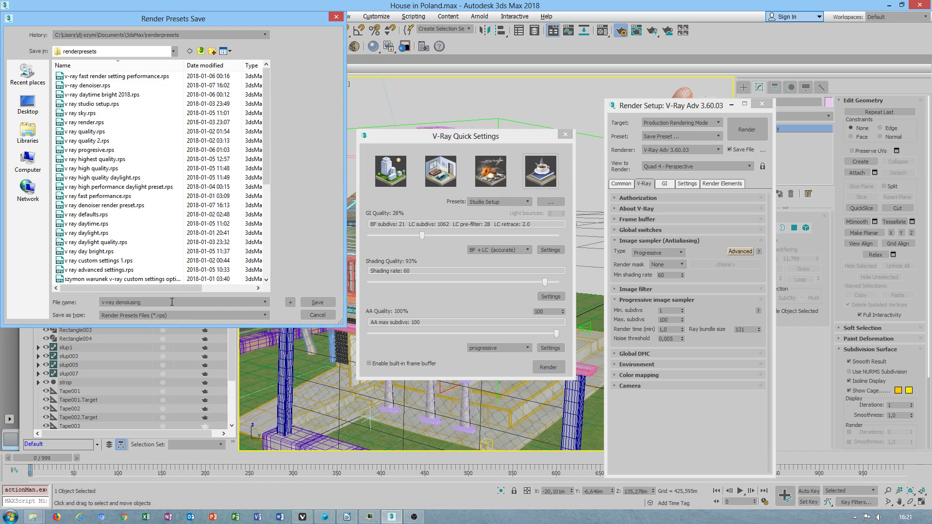
drag(150, 303, 127, 302)
key(BackSpace)
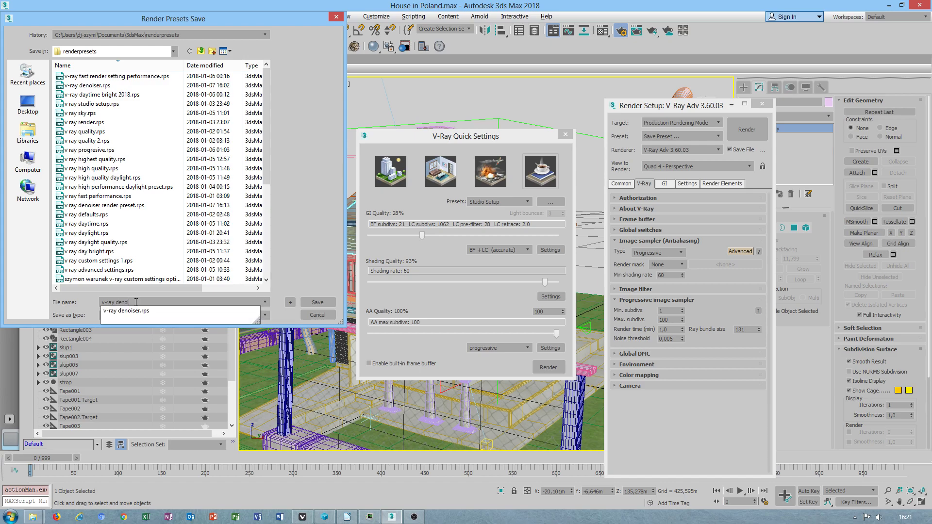
text(ser preset)
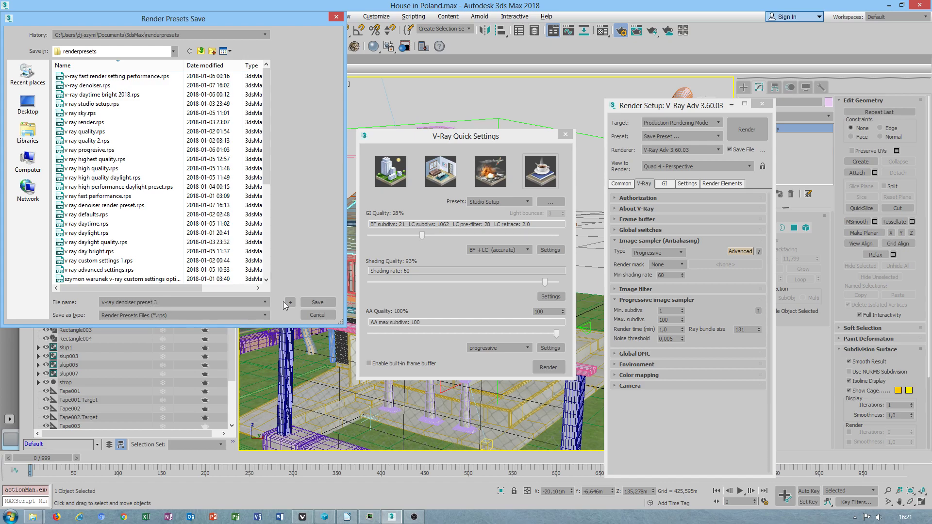
text(3)
click(306, 303)
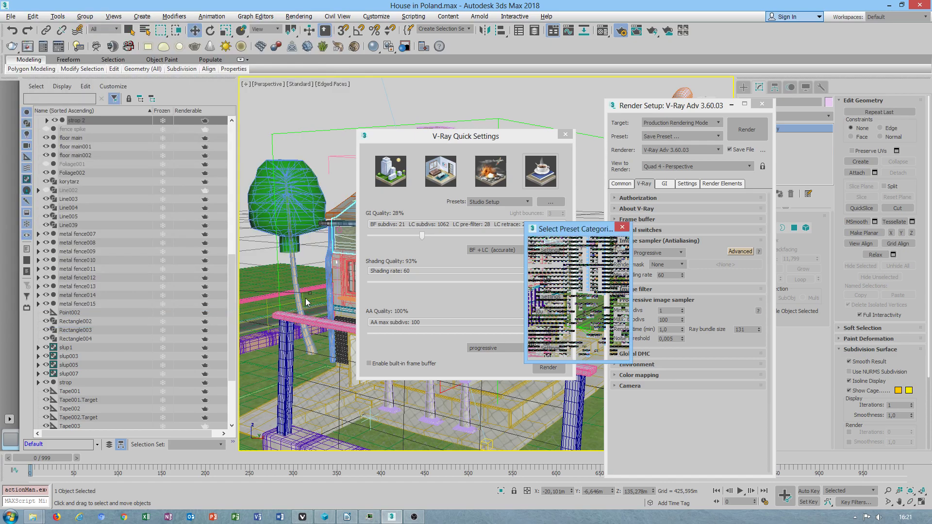
- Switch to File Explorer and open the renderpresets folder inside My Documents > 3dsMax
click(10, 516)
click(165, 313)
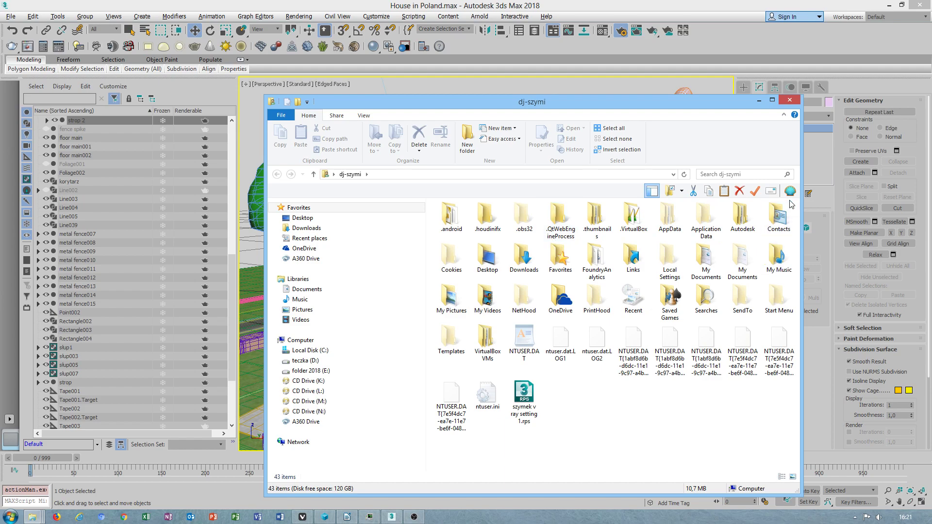
double_click(705, 257)
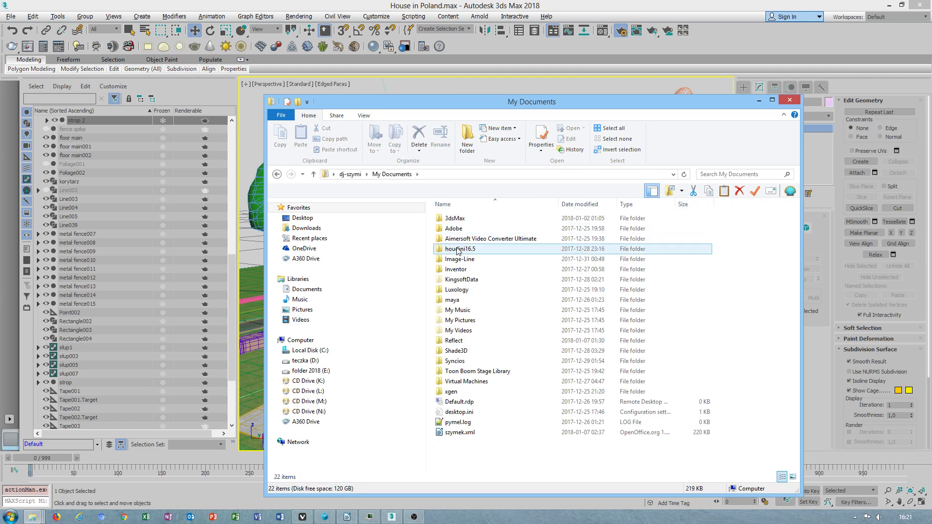
double_click(454, 218)
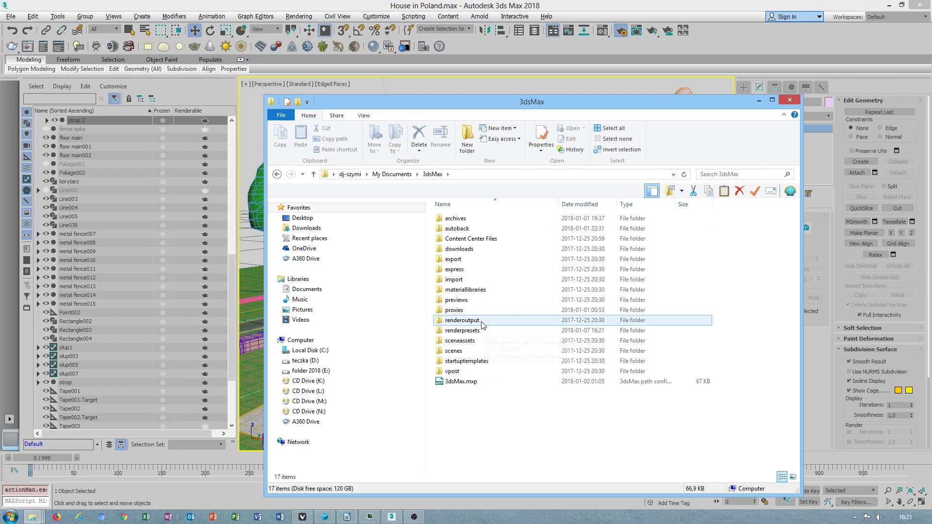
double_click(466, 331)
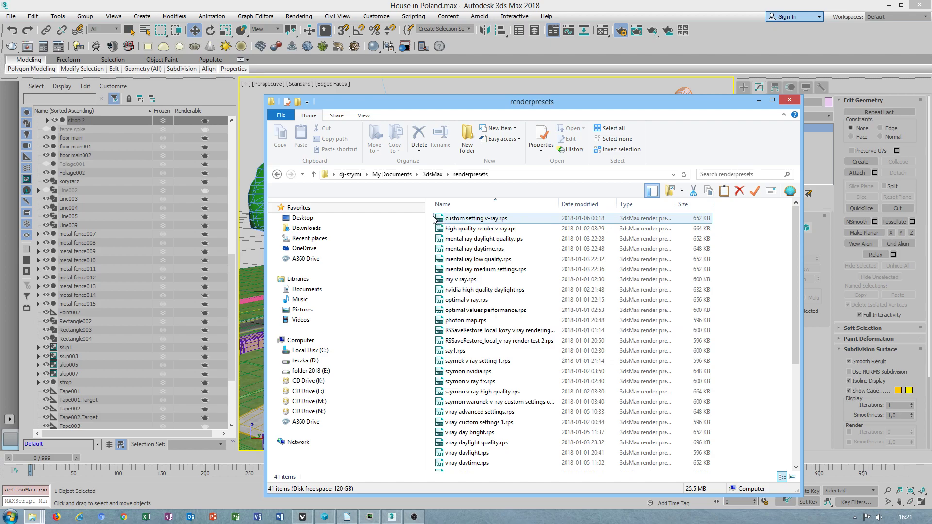
- Select all preset files in the renderpresets folder and copy them
drag(433, 220, 560, 441)
scroll(560, 441, up, 5)
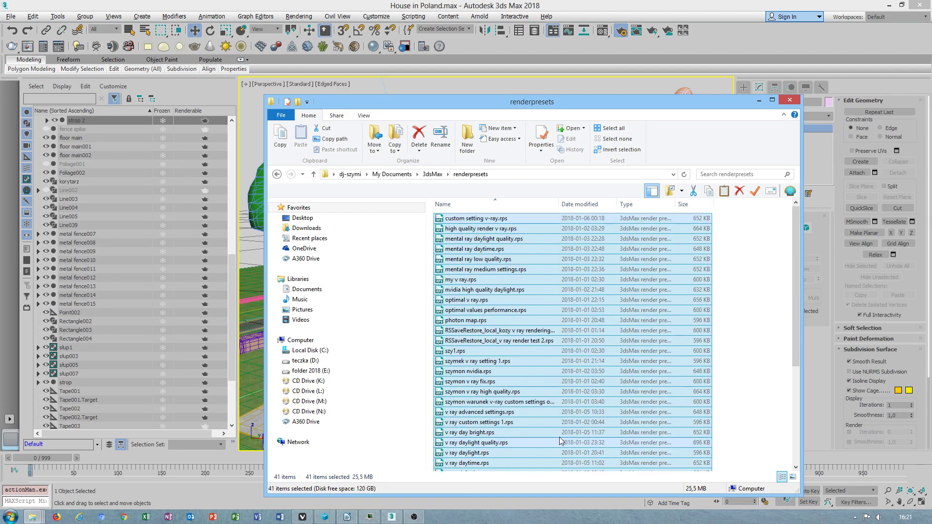
right_click(479, 280)
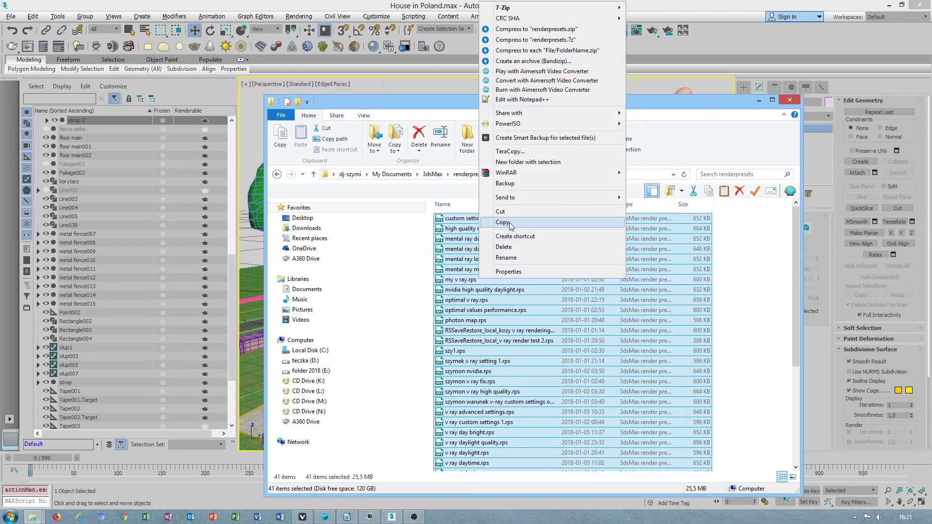
click(503, 222)
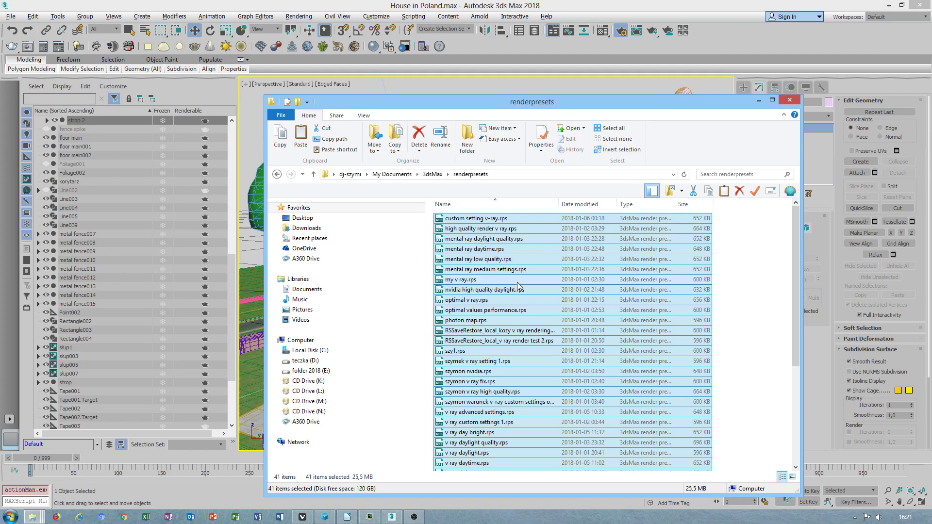
right_click(501, 275)
click(522, 452)
- Paste the copied presets into the v ray render presets folder under folder 2018 (E:) > aplikacje 2018 > 3ds max 2018 update 4
click(333, 173)
click(366, 221)
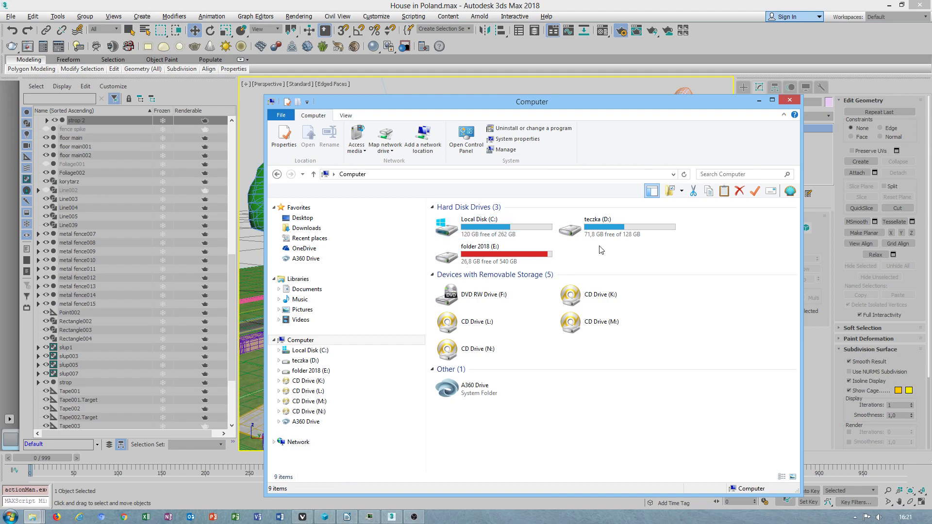
double_click(466, 252)
double_click(491, 344)
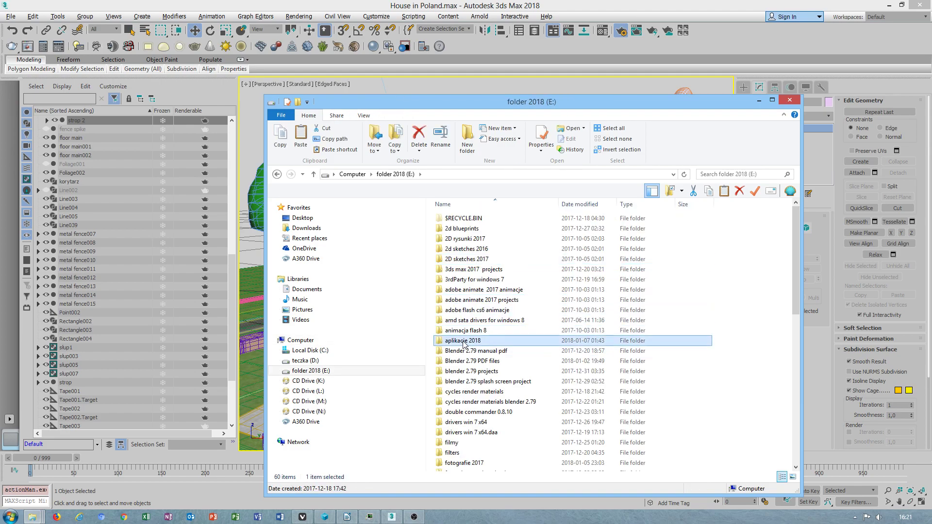
double_click(486, 253)
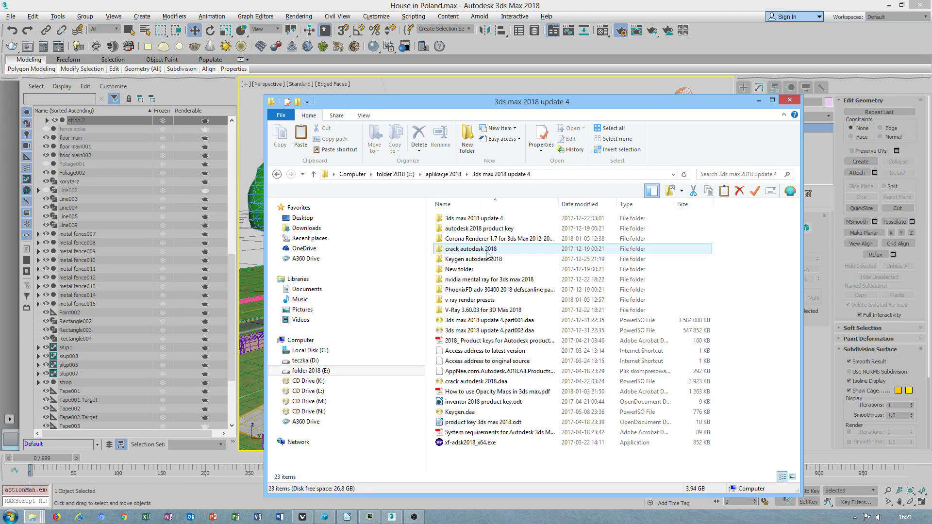
double_click(473, 301)
right_click(529, 299)
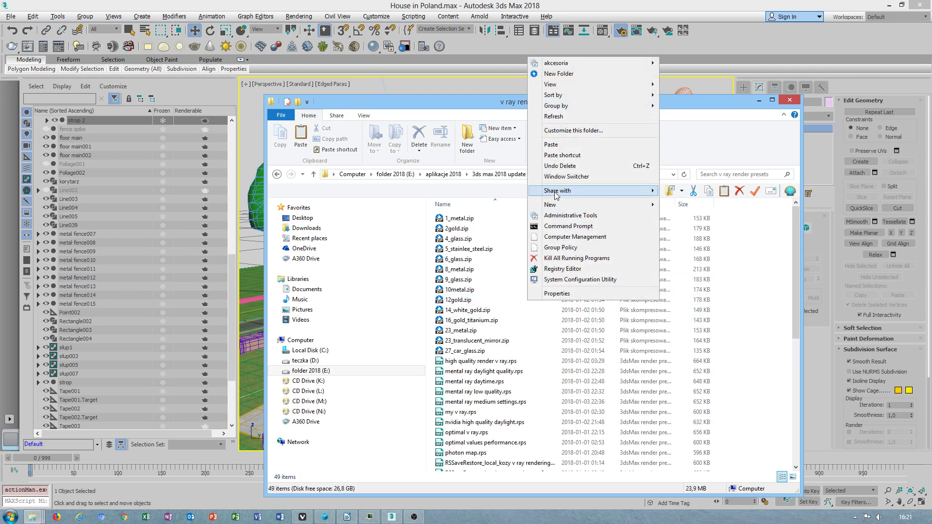
click(553, 145)
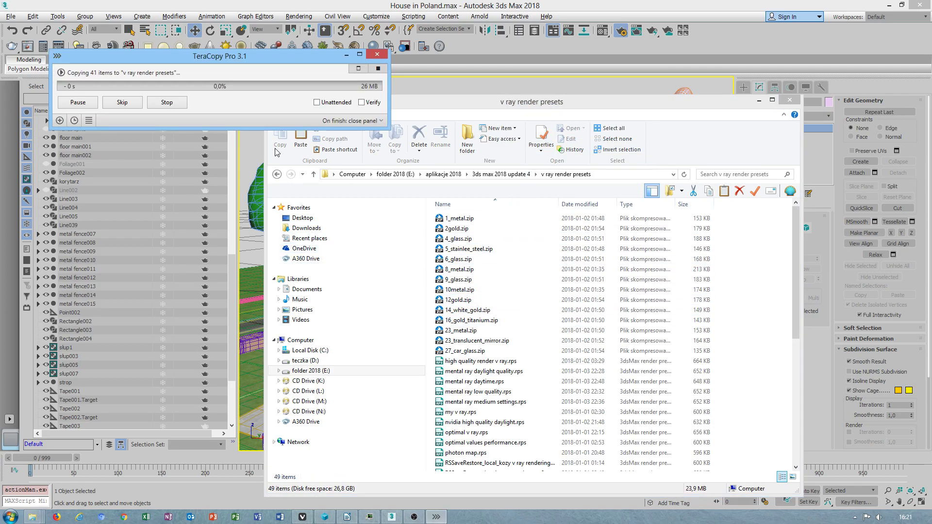
click(507, 232)
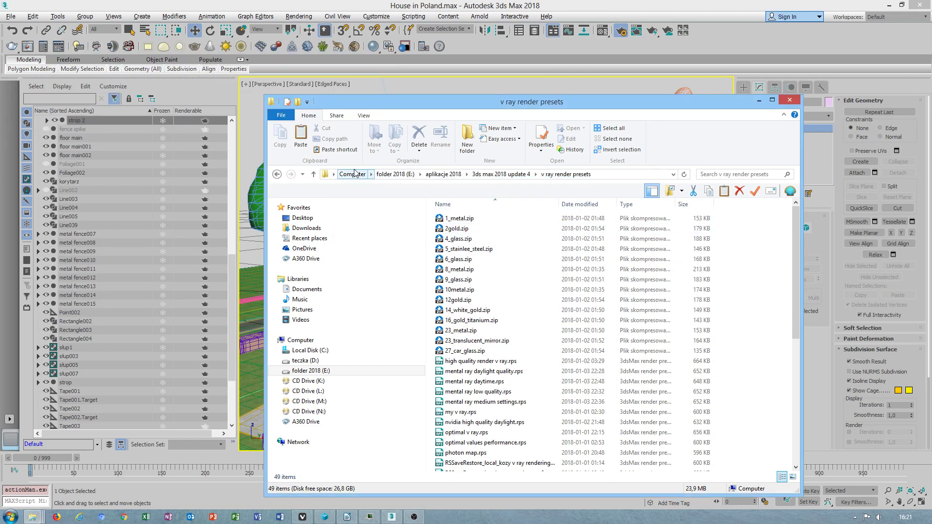
- Open the renderpresets folder under Local Disk (C:) > Program Files > Autodesk > 3ds Max 2018
click(353, 174)
double_click(475, 221)
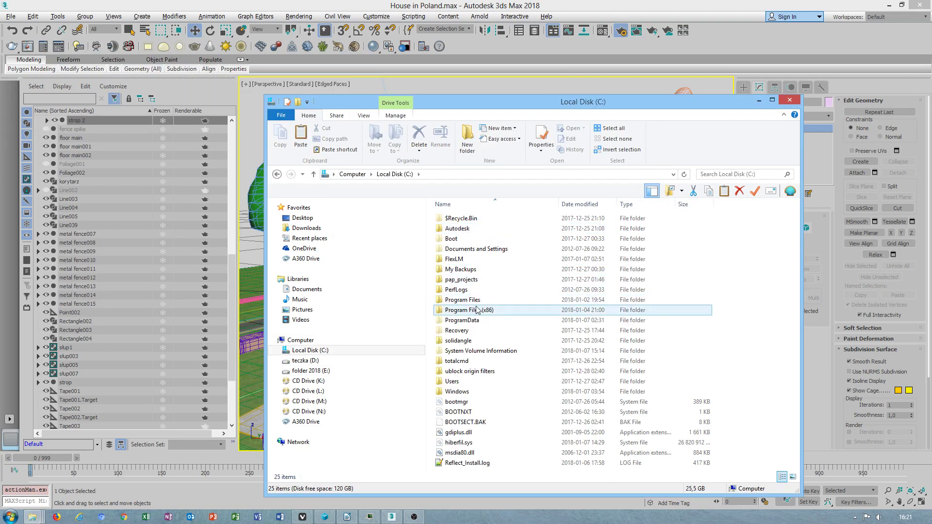
click(473, 301)
double_click(474, 301)
double_click(468, 248)
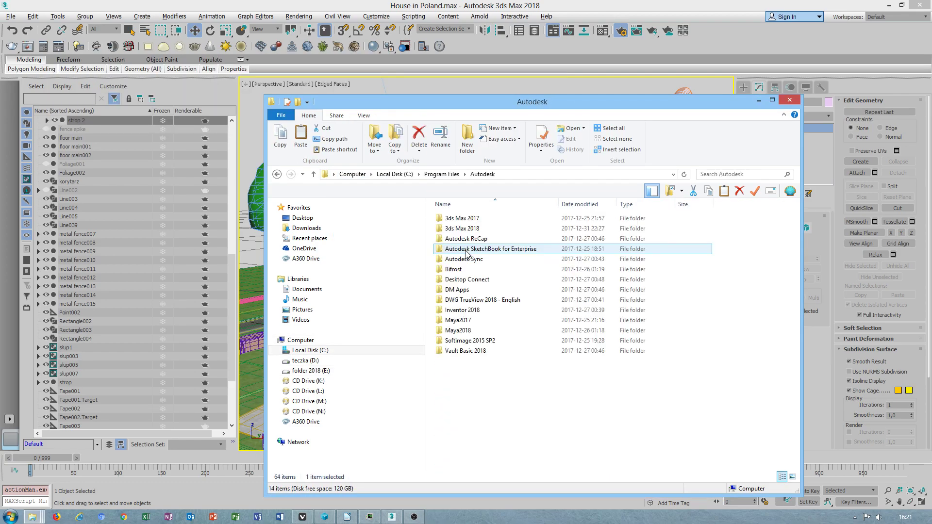
double_click(475, 228)
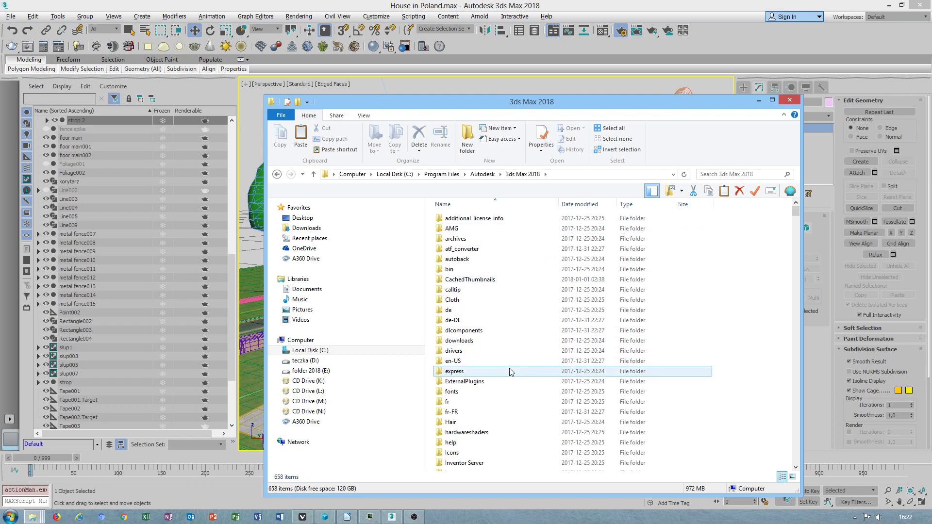
scroll(469, 402, down, 3)
scroll(471, 402, down, 6)
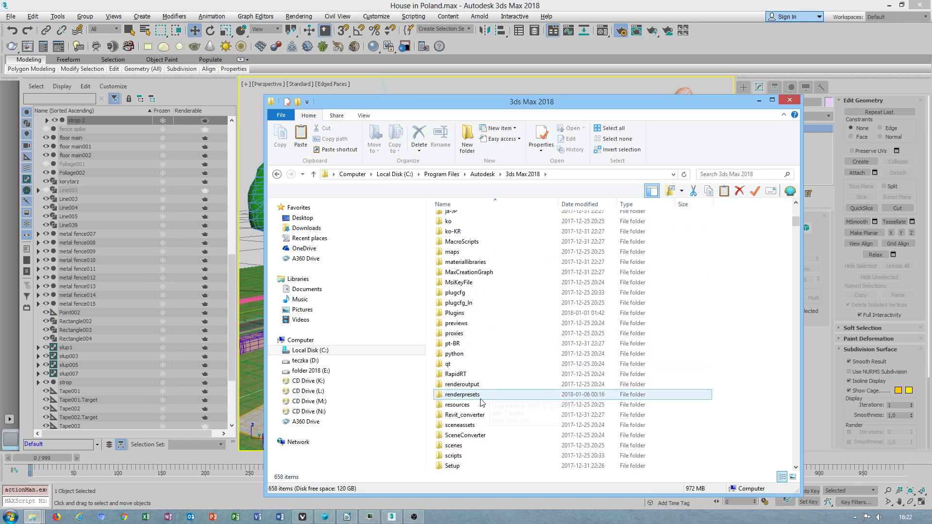
double_click(475, 395)
- Paste the copied preset files into the program's renderpresets folder, skipping all files that already exist there
right_click(531, 300)
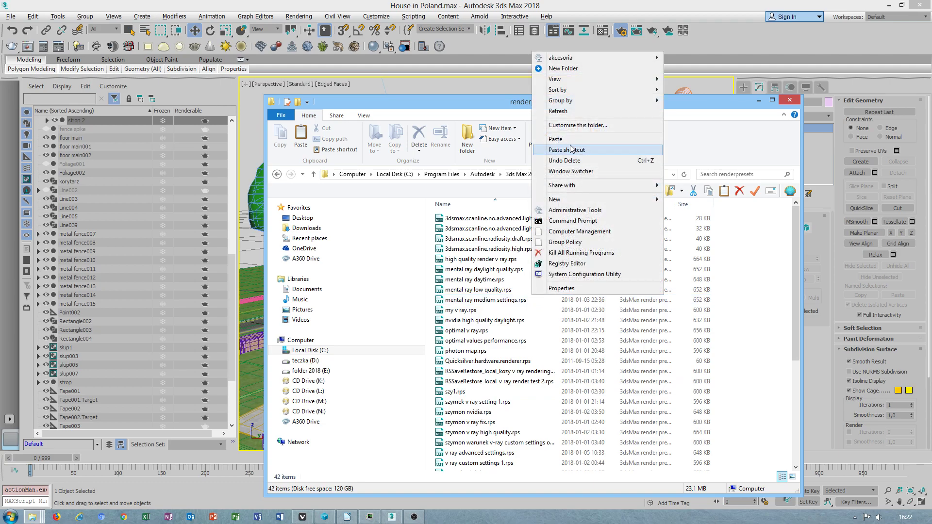
click(563, 139)
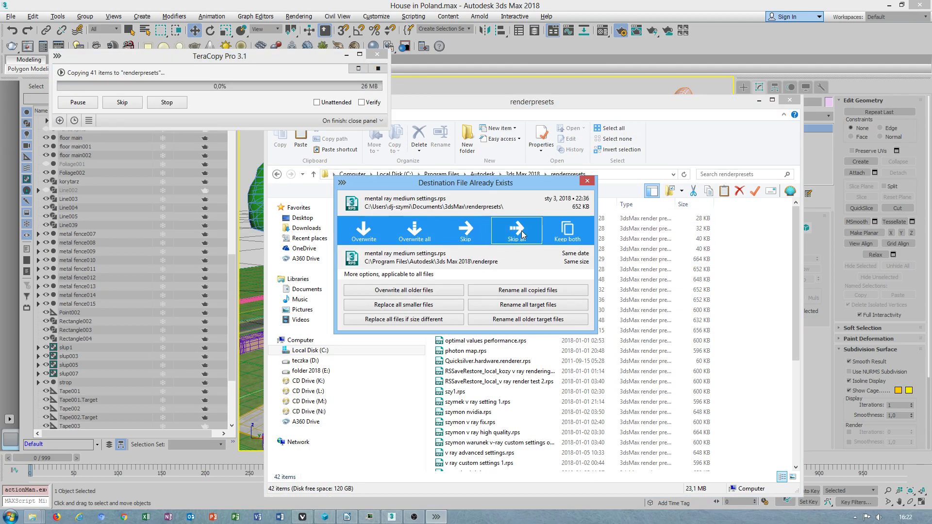
click(517, 230)
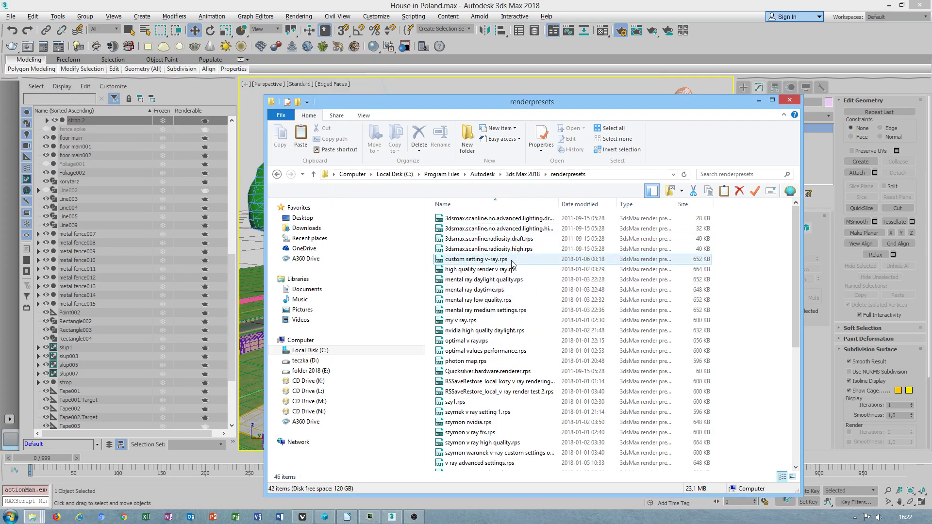
scroll(503, 293, down, 4)
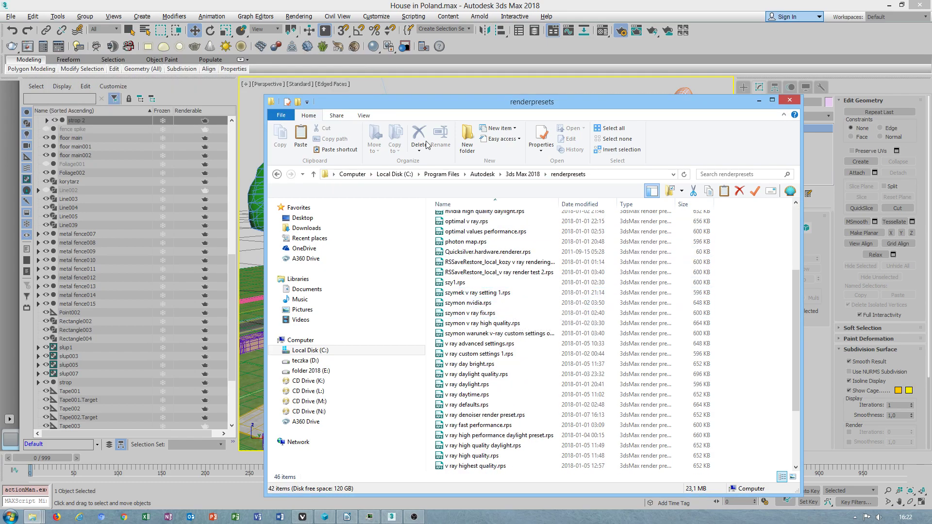
- Go back up to the 3ds Max 2018 program folder and locate its renderpresets folder
click(522, 174)
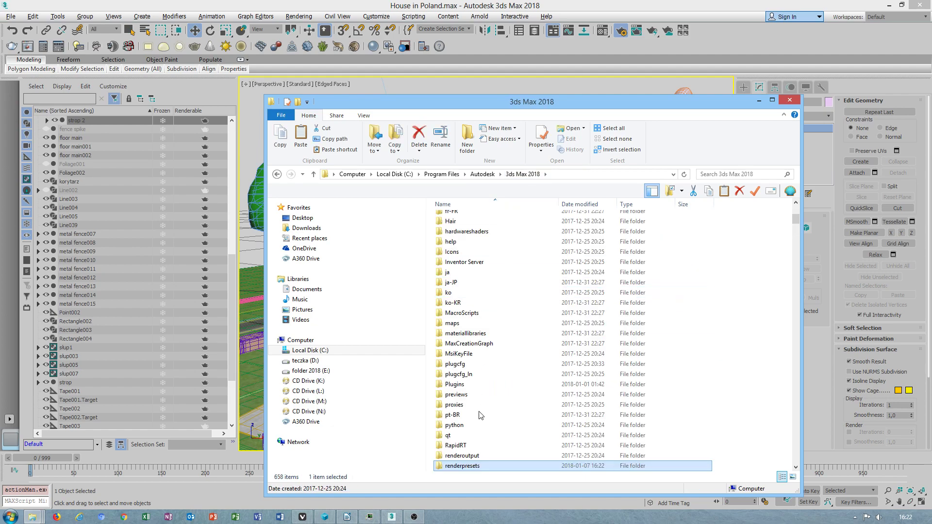
right_click(461, 467)
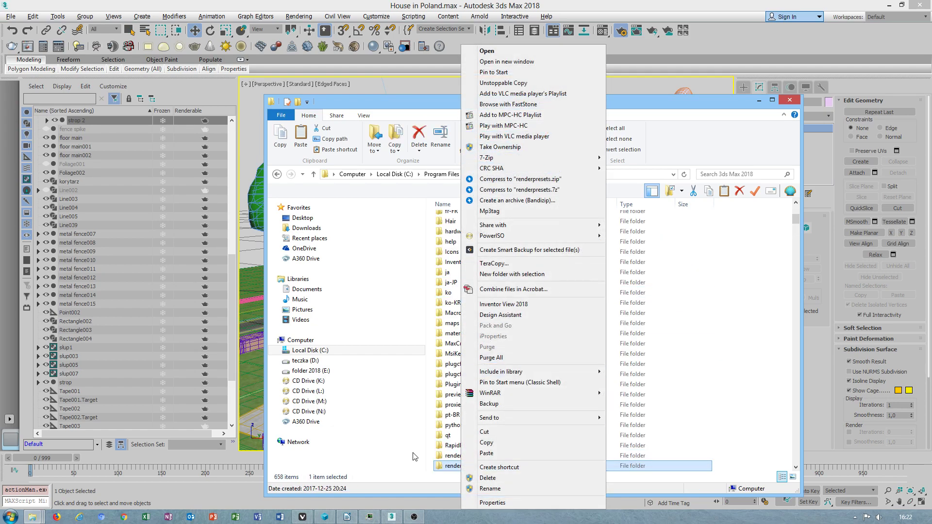
click(447, 467)
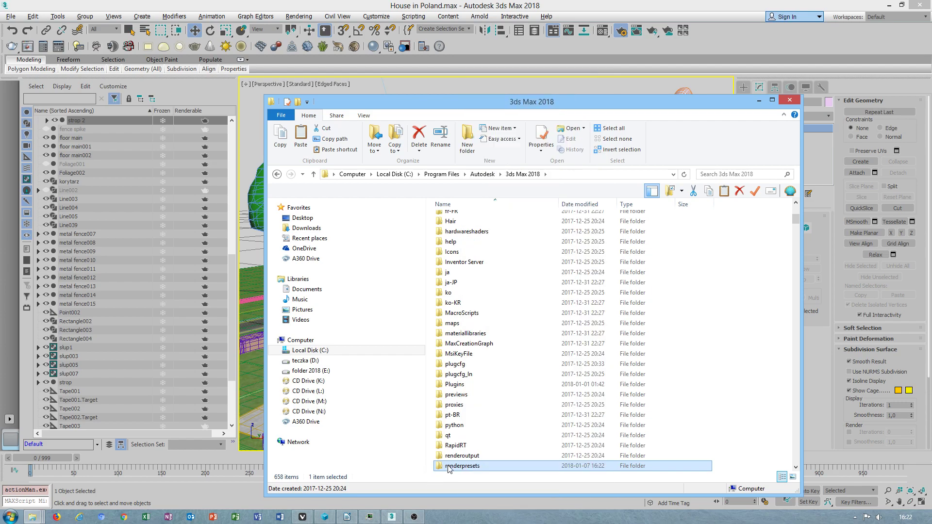
click(478, 470)
- Return to 3ds Max, save the pending preset with all listed categories, and check the render preset list
click(759, 100)
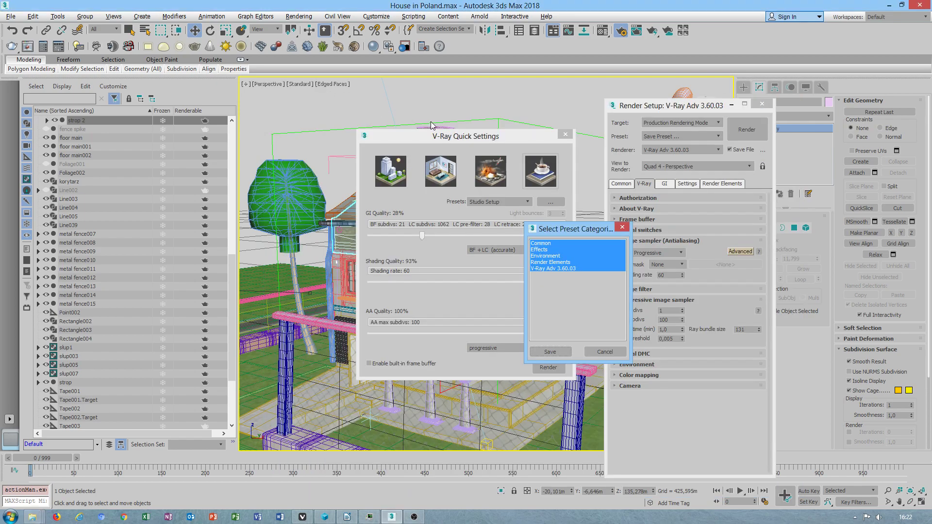
click(551, 352)
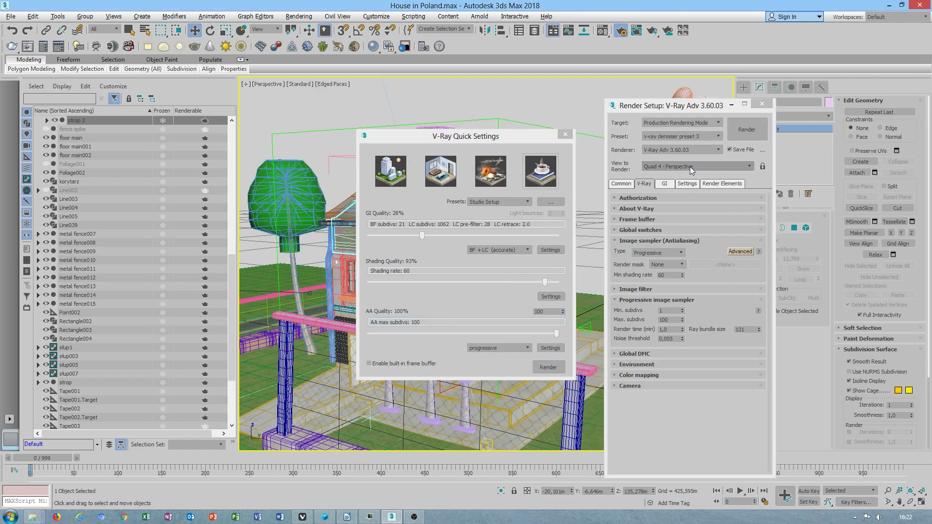
click(691, 140)
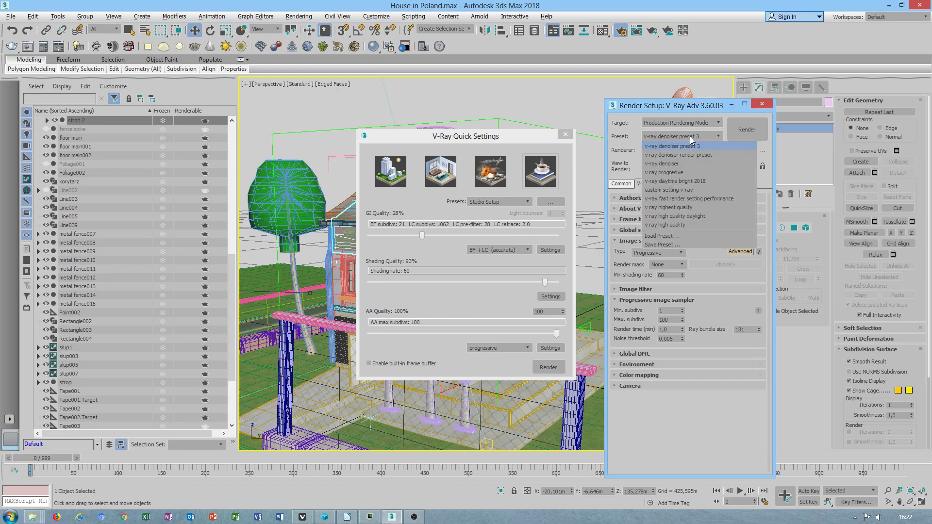
click(691, 139)
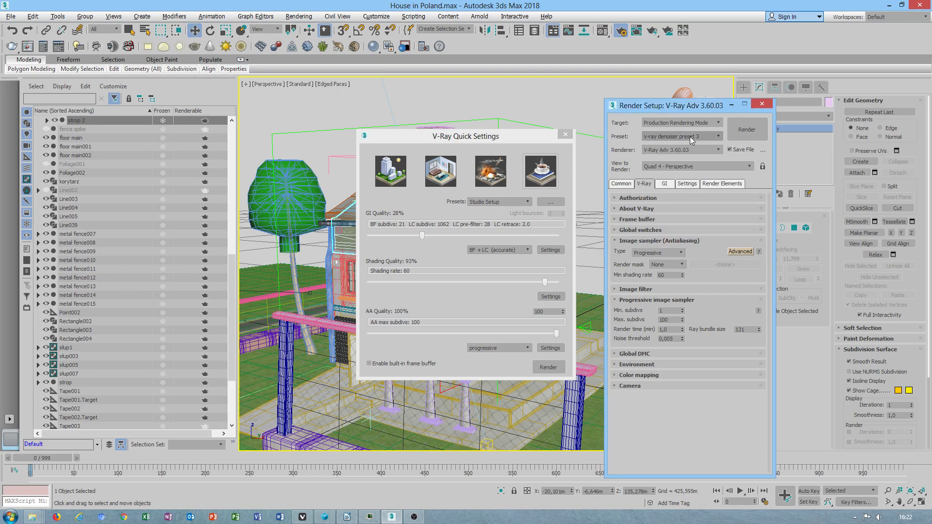
- Save the render settings as another preset named render denoiser on the Desktop, including all listed categories
click(691, 139)
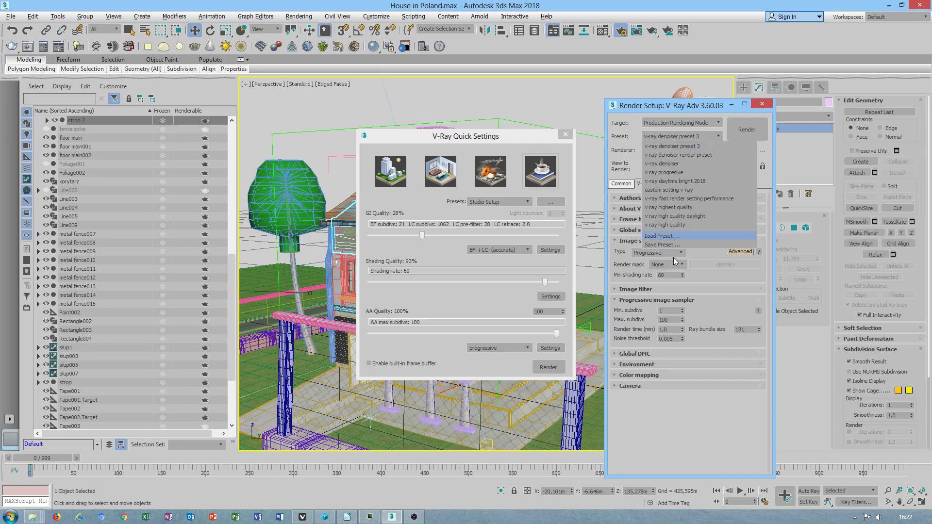
click(666, 244)
click(27, 163)
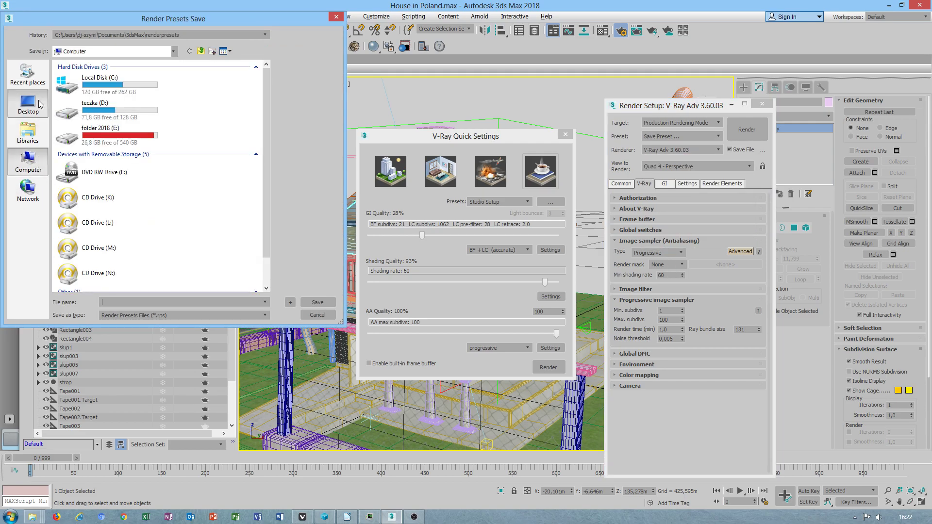
click(27, 104)
right_click(162, 305)
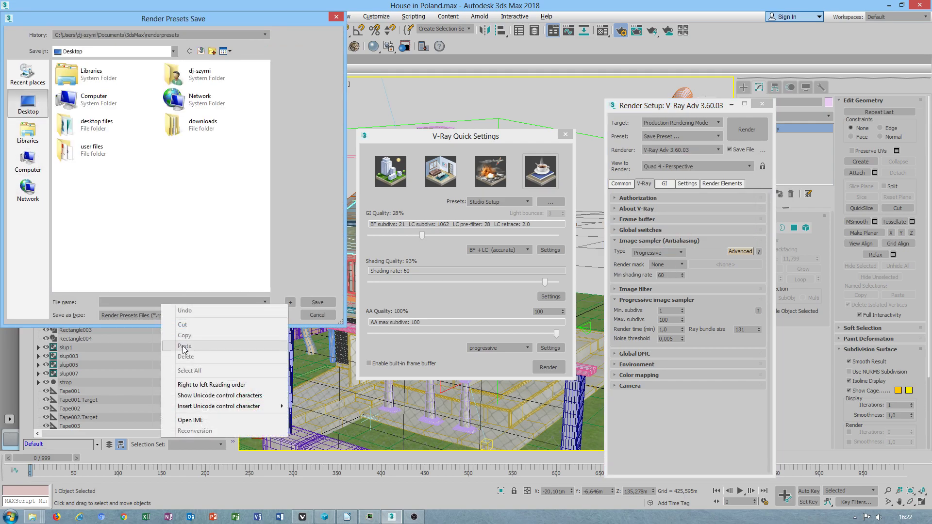
click(125, 305)
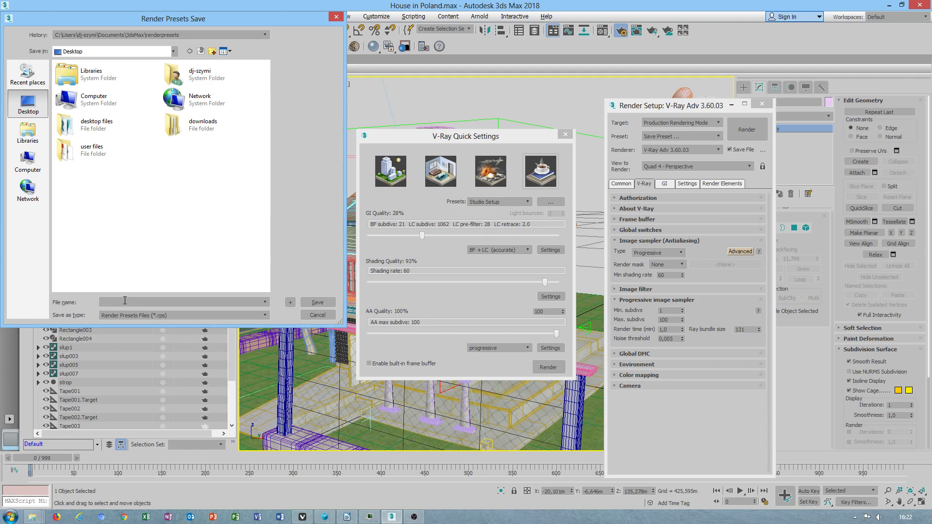
text(render denoiser)
click(318, 302)
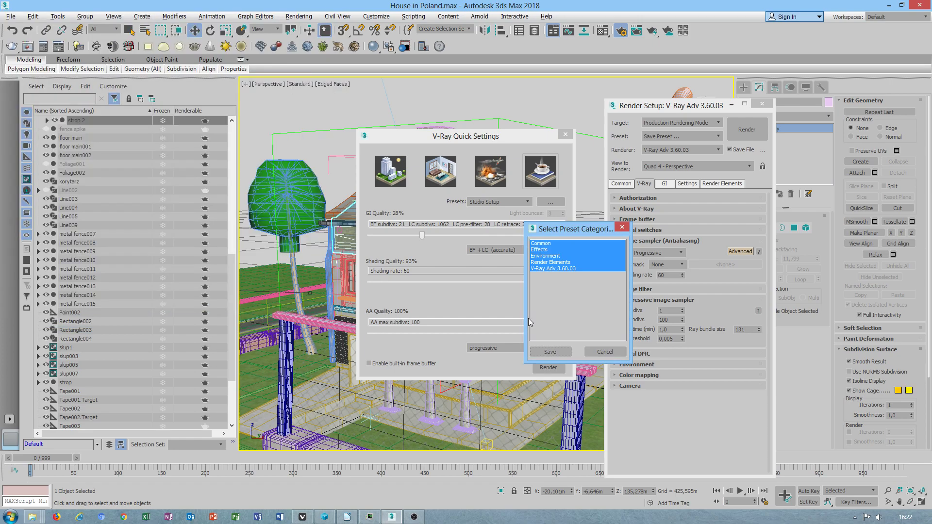
click(550, 351)
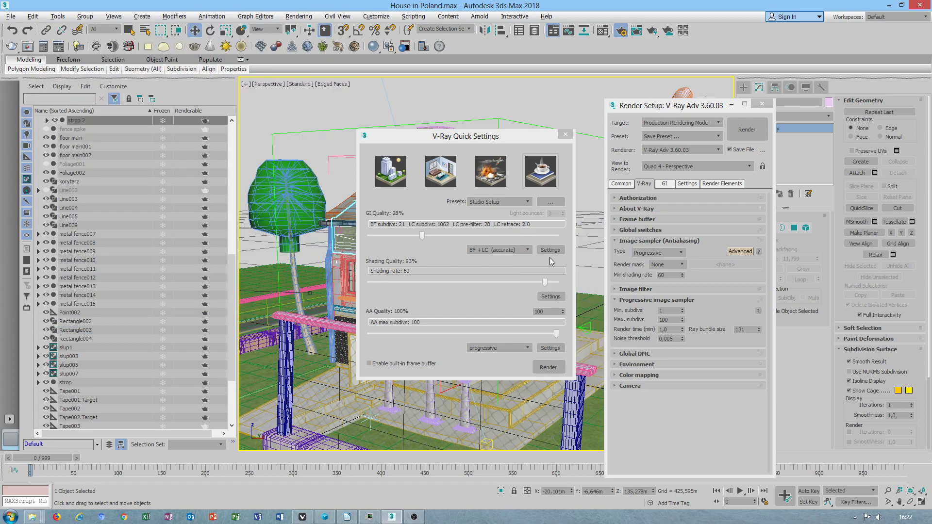
- Set the render output file to a JPEG named v ray denoising 2 in the 3ds max 2018 new projects folder
click(763, 152)
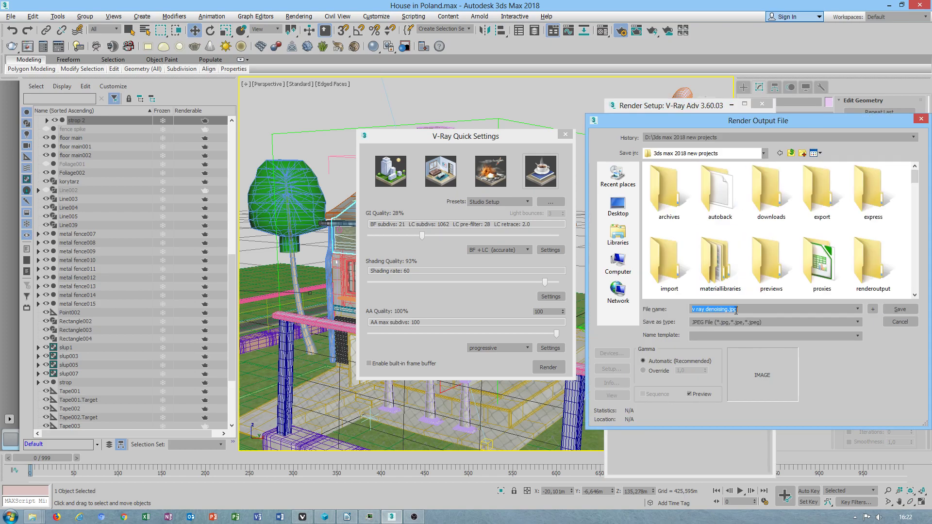
click(747, 311)
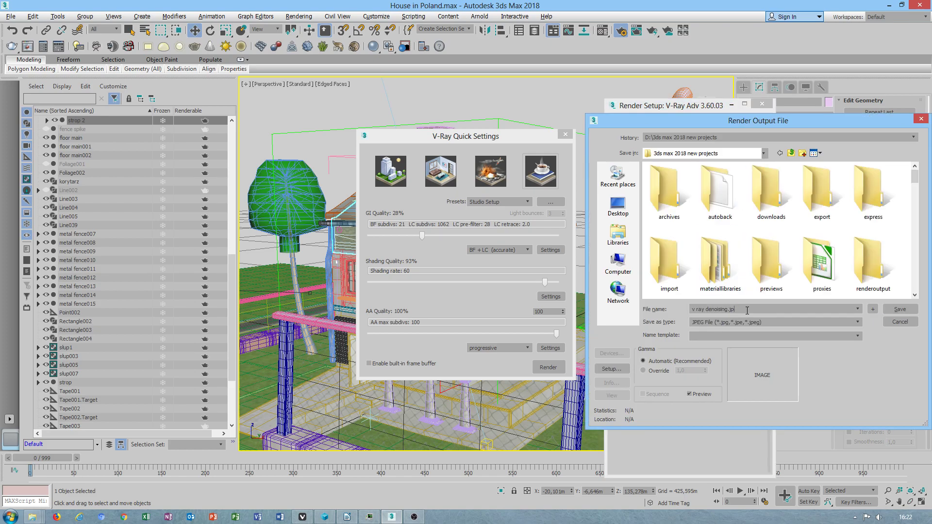
key(BackSpace)
key(BackSpace)
text(2)
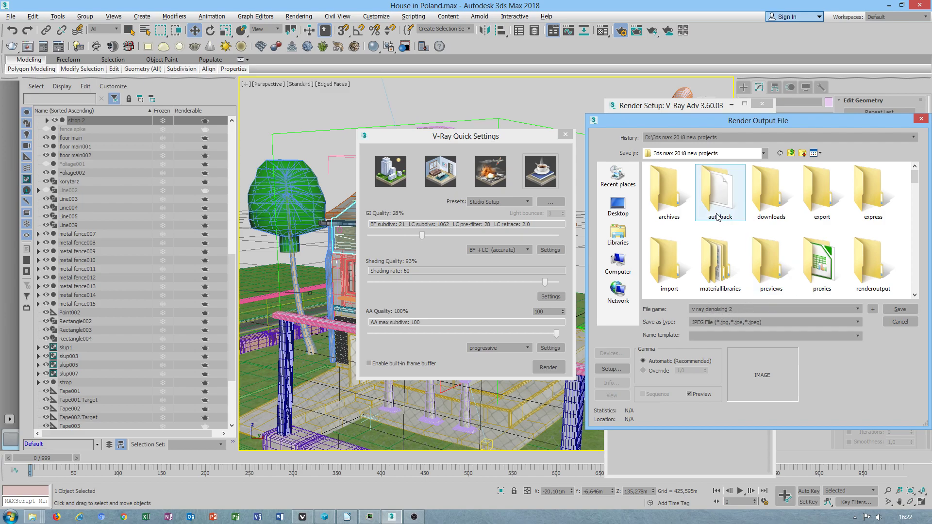
click(900, 309)
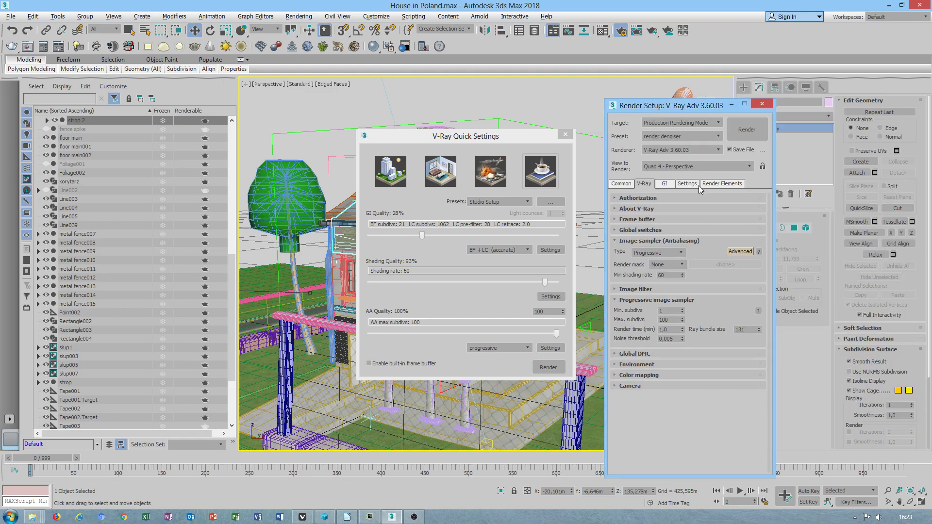
- Review the VRayDenoiser render element's parameters and start rendering the Perspective view from V-Ray Quick Settings
click(729, 187)
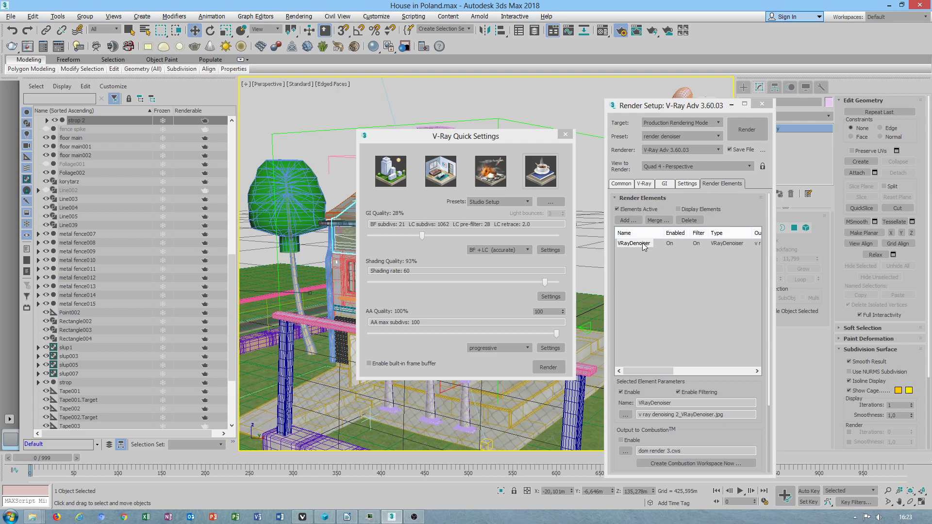
scroll(735, 441, down, 3)
click(680, 469)
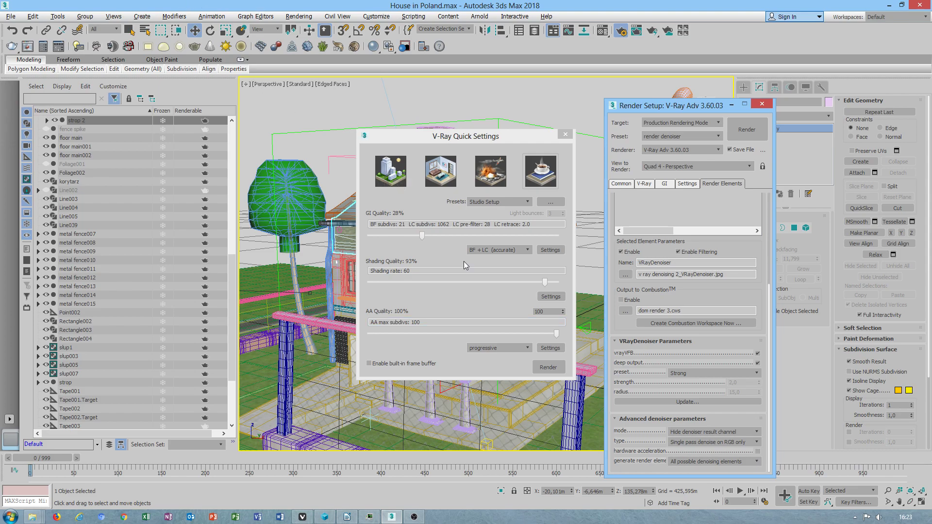
click(548, 367)
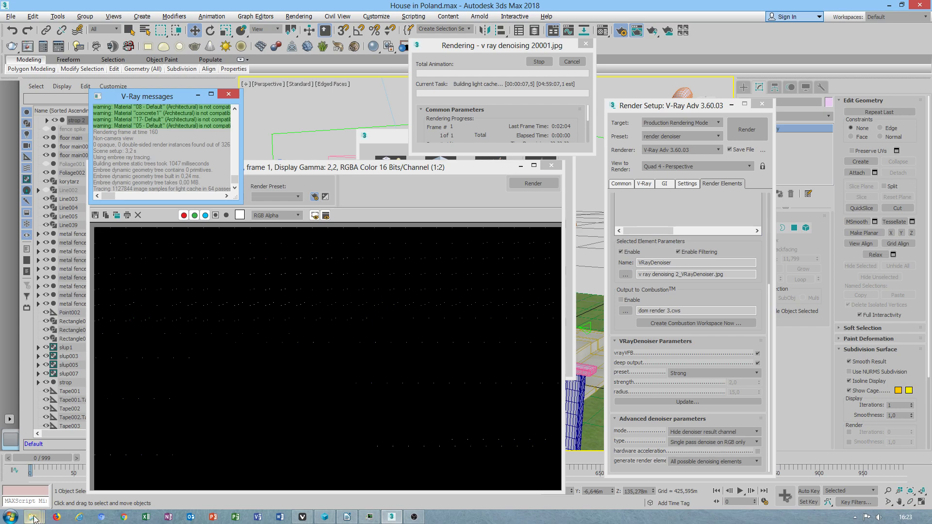
- Switch to the 3ds max 2018 new projects folder in File Explorer and change the sort order of its files
mouse_move(32, 517)
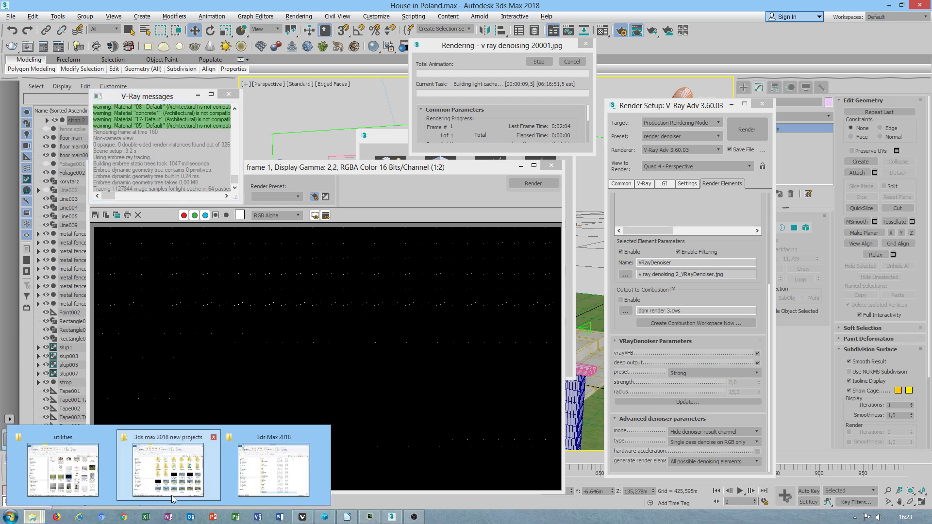
click(170, 495)
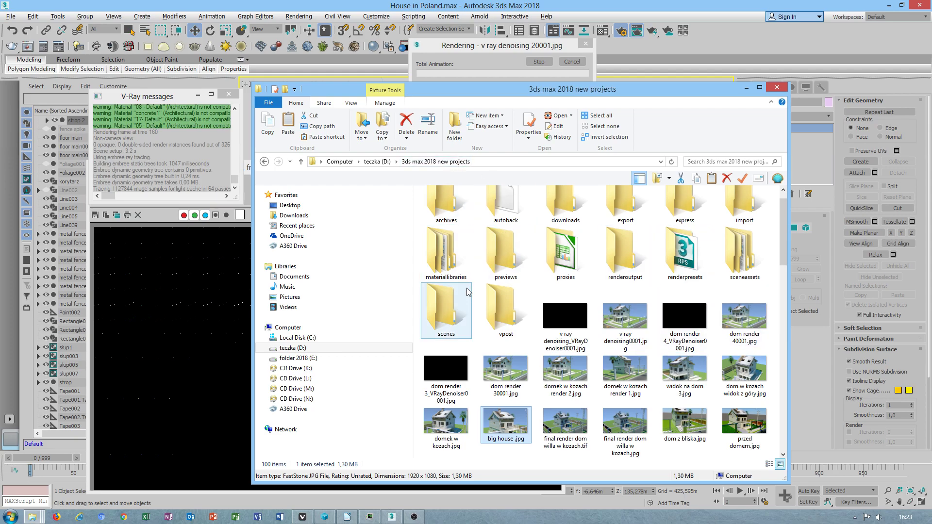
right_click(418, 292)
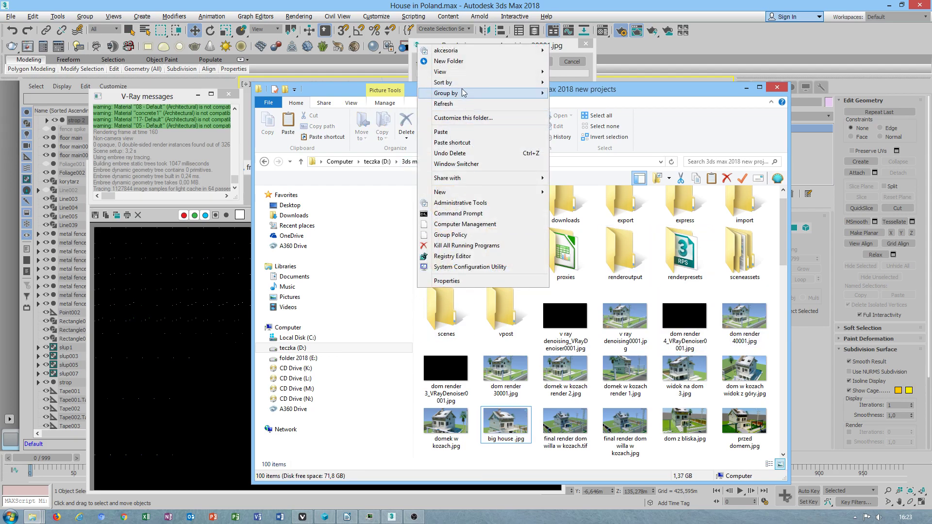
mouse_move(485, 83)
click(571, 83)
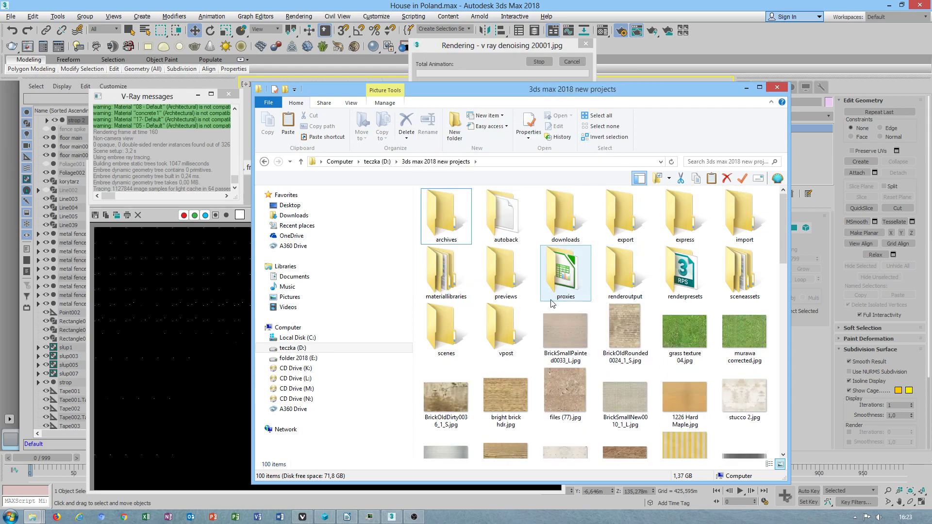
- Group the project folder's contents by date and browse through the grouped files
right_click(540, 297)
mouse_move(601, 106)
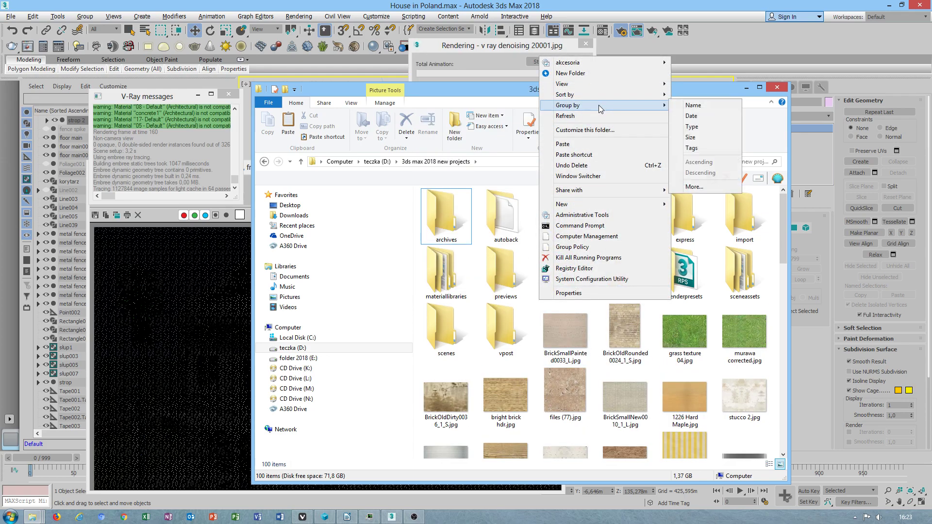
click(697, 116)
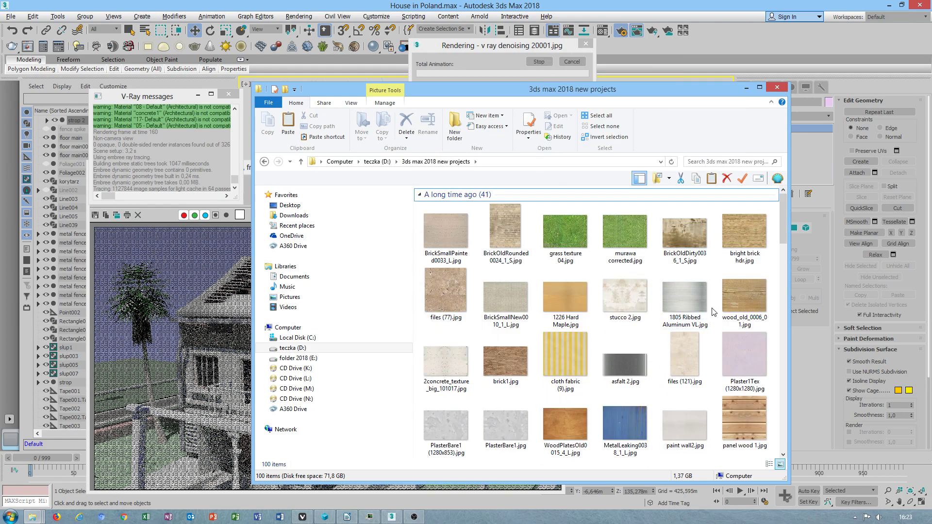
scroll(602, 275, down, 5)
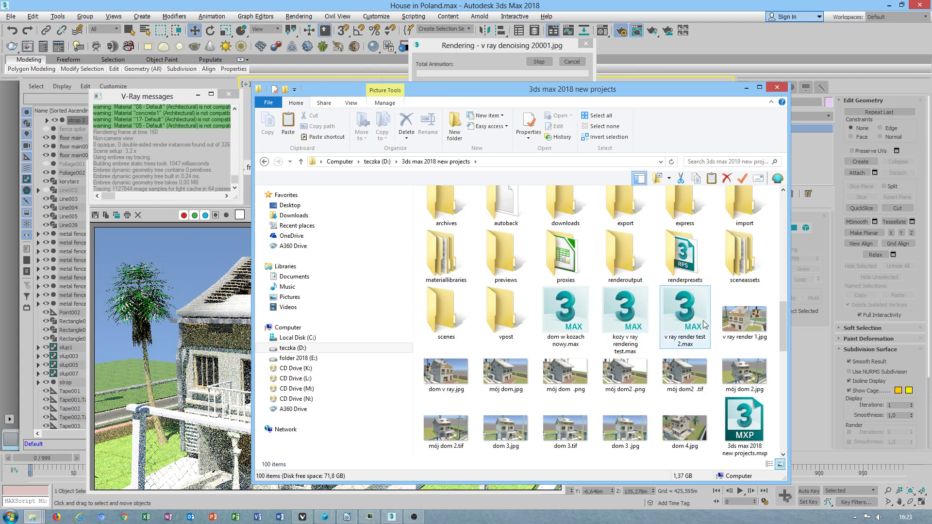
- Browse the rest of the date-grouped files down to today's renders, and minimize the project folder window
scroll(784, 325, down, 3)
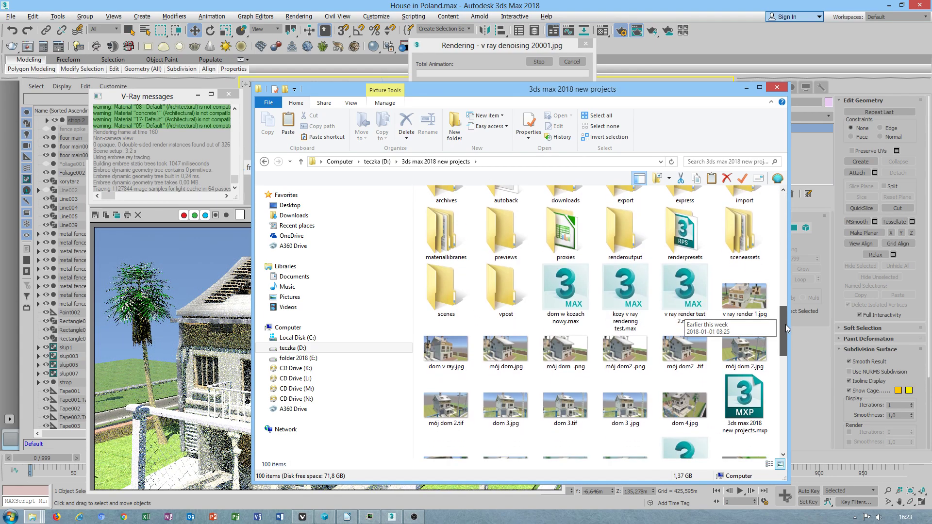
scroll(790, 352, down, 5)
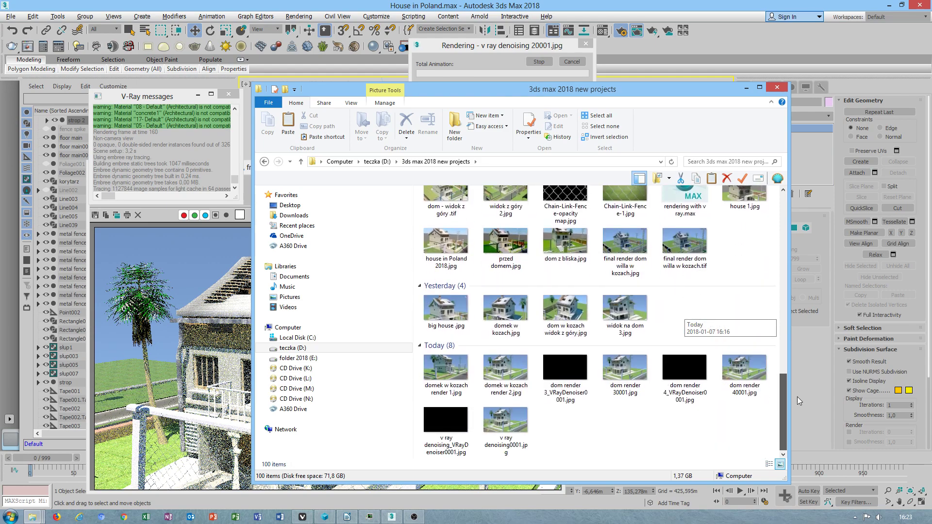
click(747, 89)
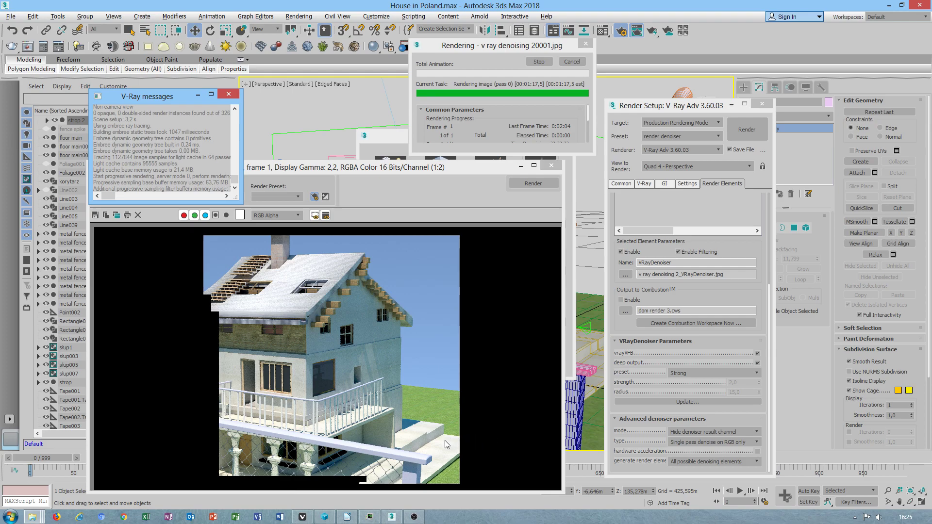
- Inspect the render in progress, reopen the project folder and view v ray denoising0001.jpg in FastStone Image Viewer, closing it when done
click(438, 357)
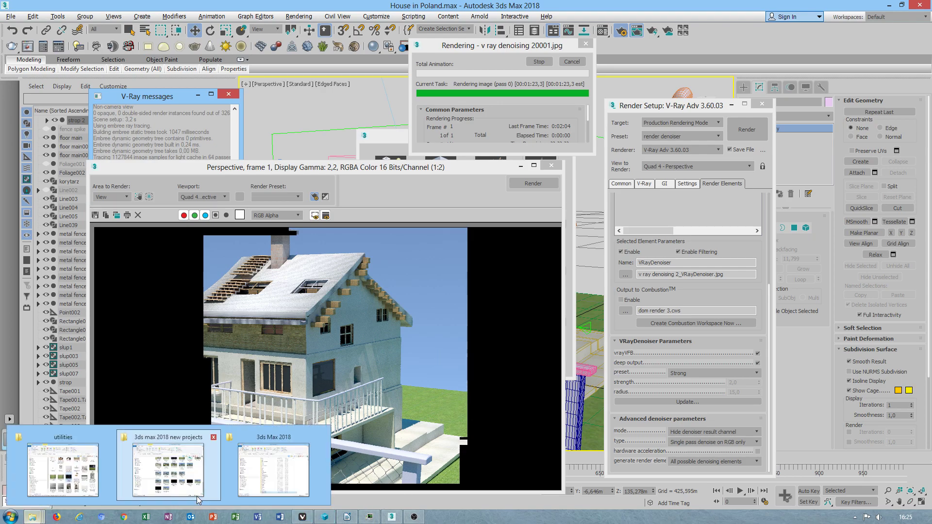
click(180, 464)
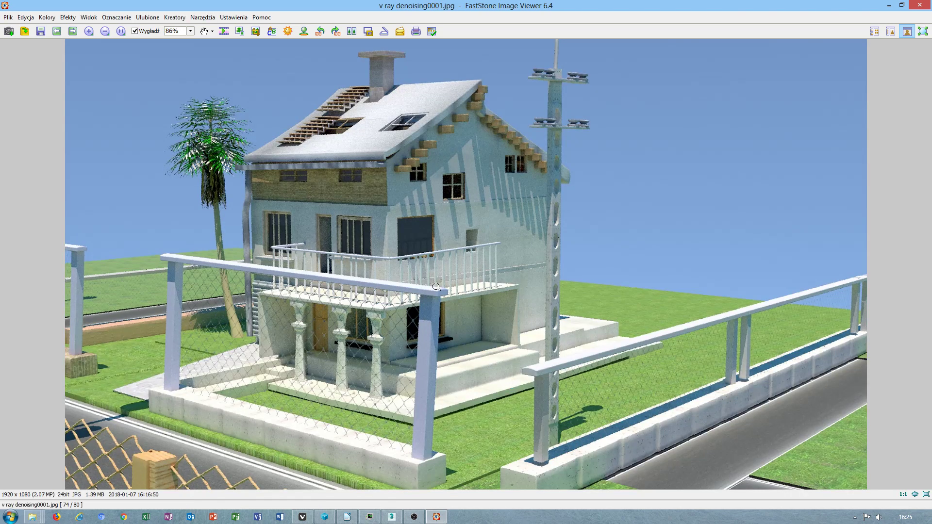
click(920, 5)
- Reverse the date grouping of the project folder's files so that the newest group comes first
scroll(633, 426, up, 3)
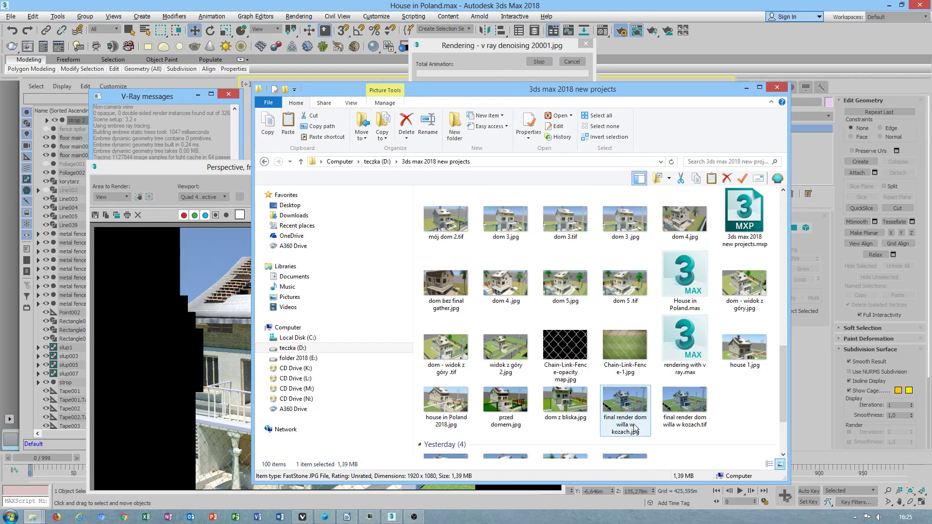
scroll(633, 427, up, 5)
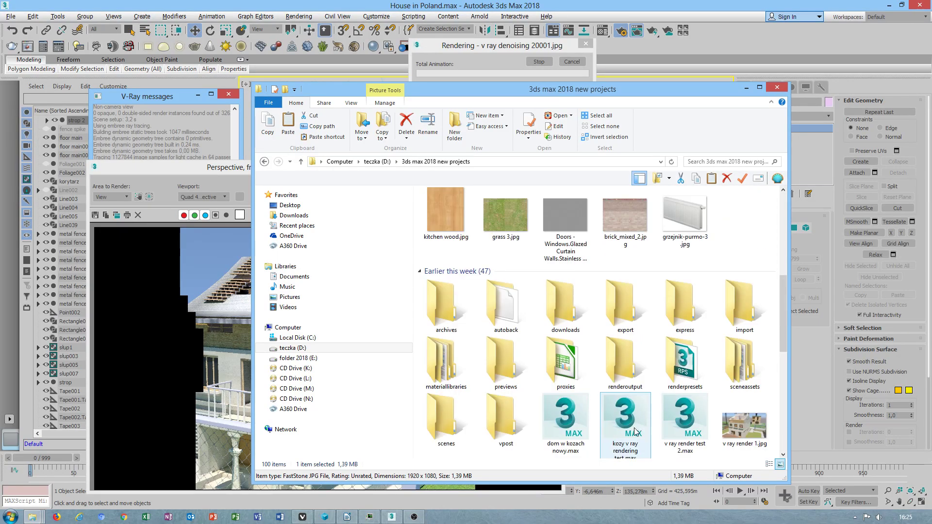
right_click(426, 252)
key(Escape)
key(i)
key(shift+F10)
click(452, 261)
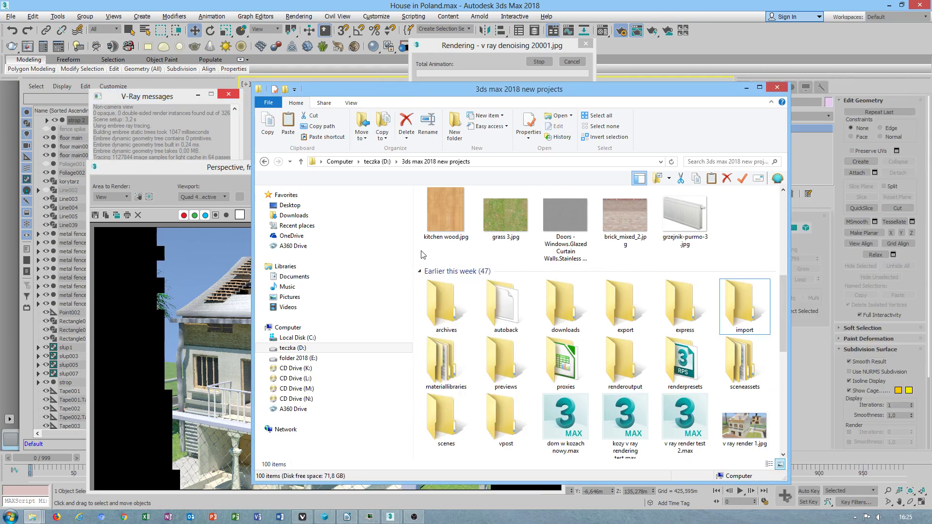
key(shift+F10)
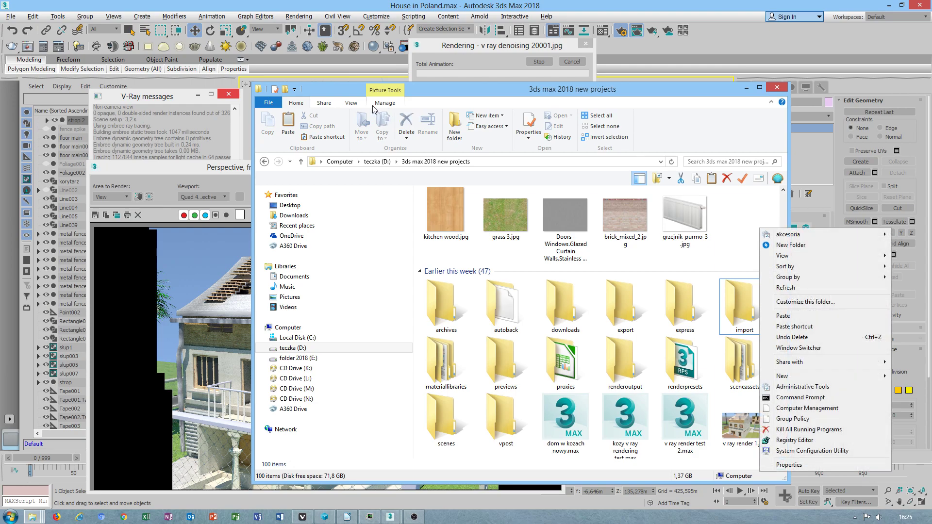
click(351, 103)
click(522, 137)
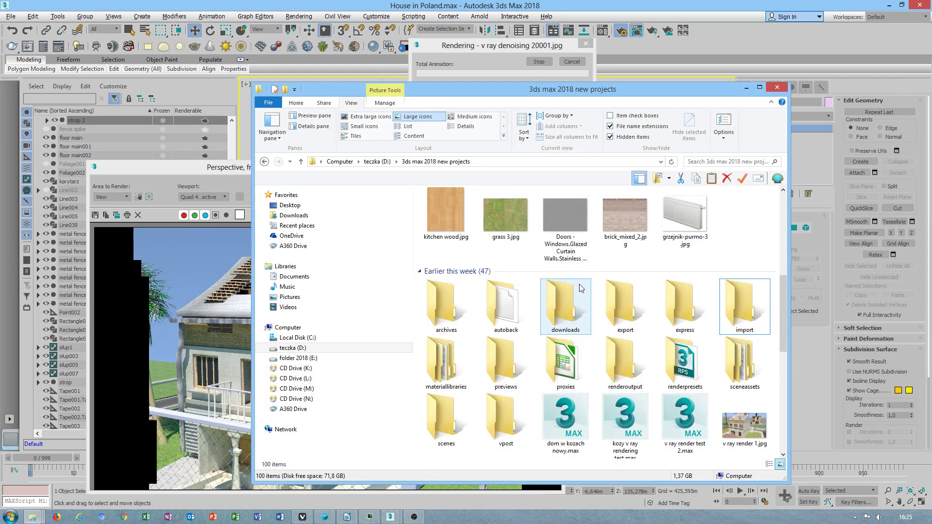
right_click(604, 259)
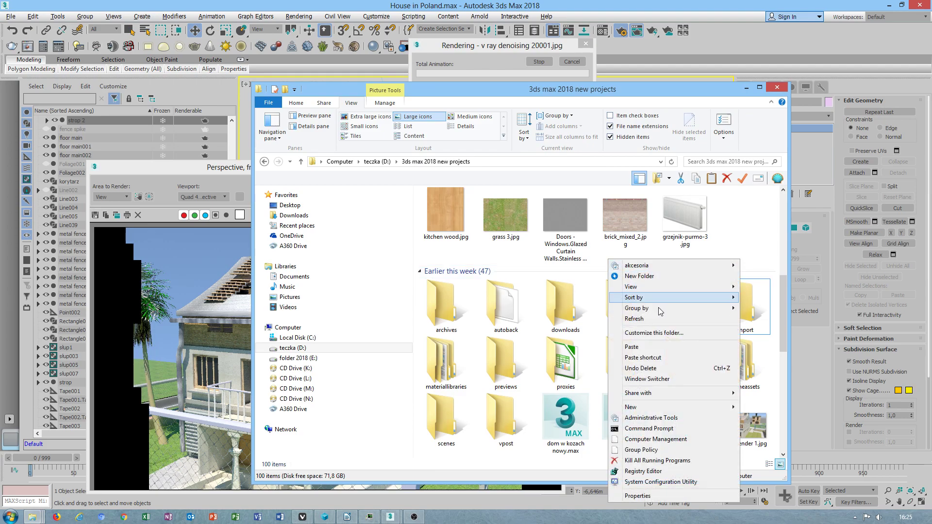
mouse_move(668, 309)
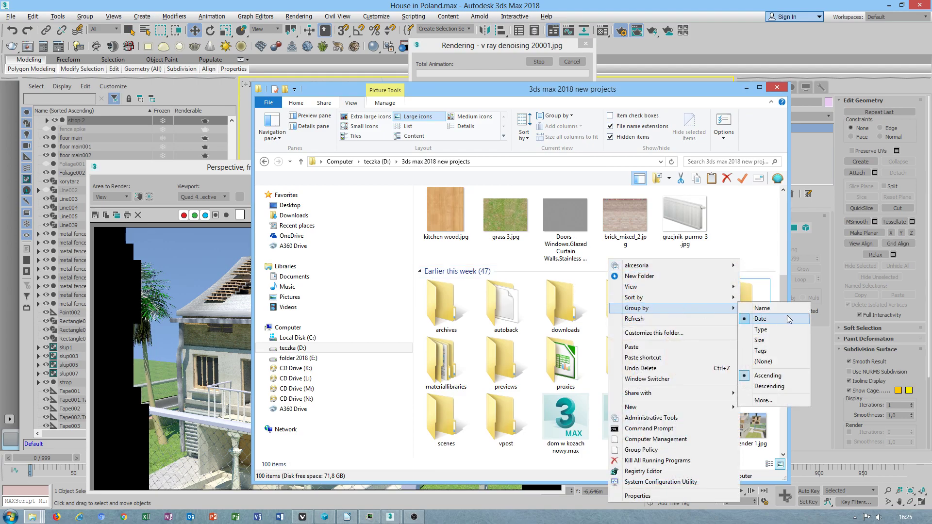
click(787, 316)
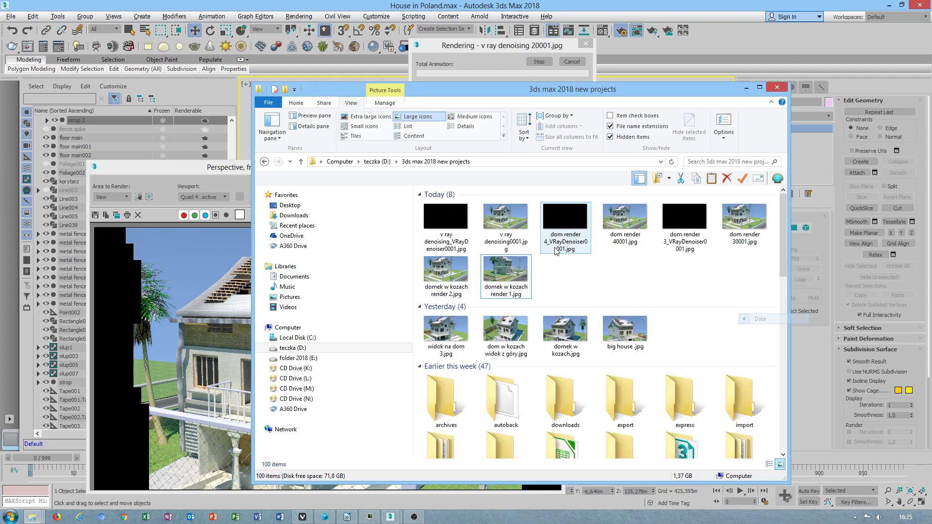
- Group the project folder's files by name instead of by date
right_click(614, 276)
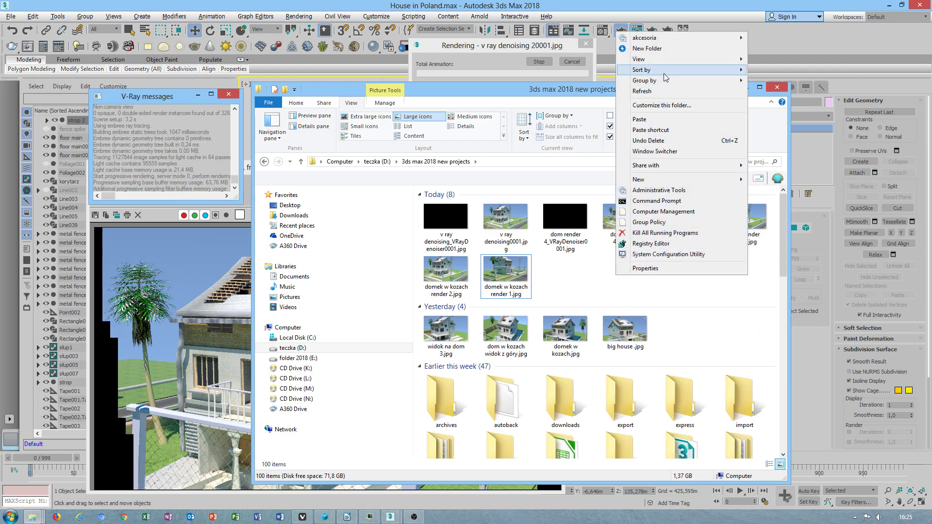
mouse_move(667, 81)
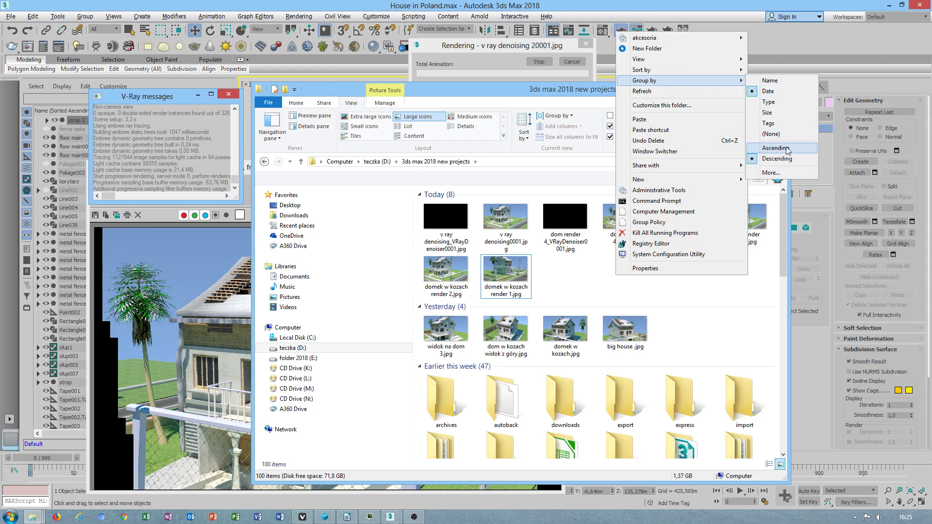
click(771, 81)
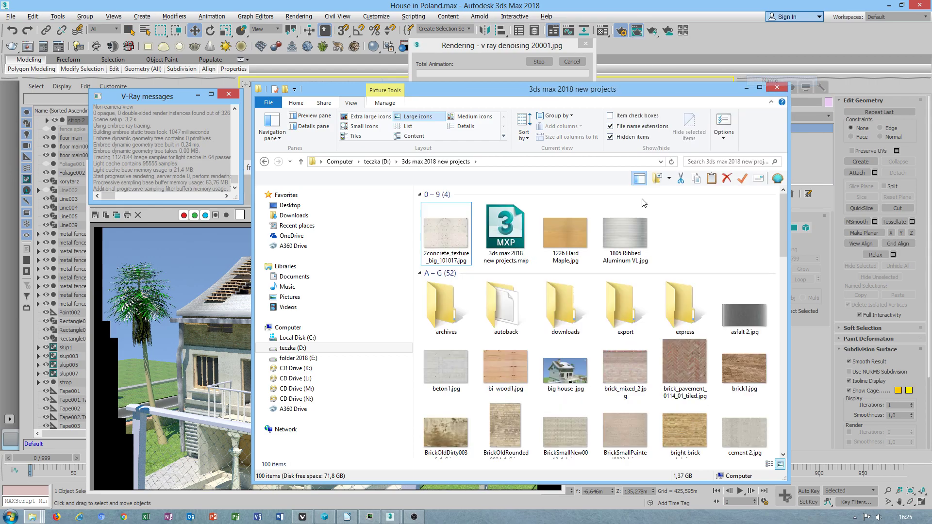
- Remove the grouping from the project folder's files and sort them by date
right_click(695, 223)
mouse_move(748, 268)
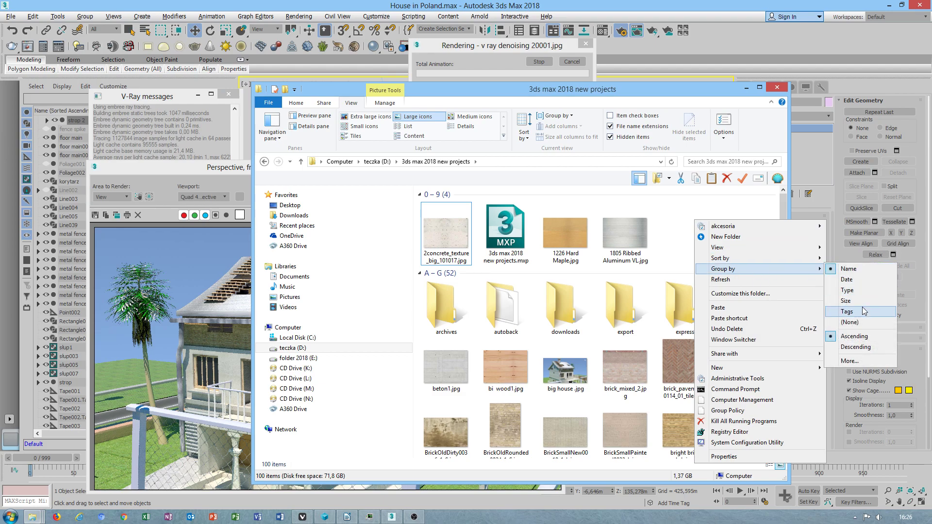
click(850, 322)
scroll(537, 345, down, 3)
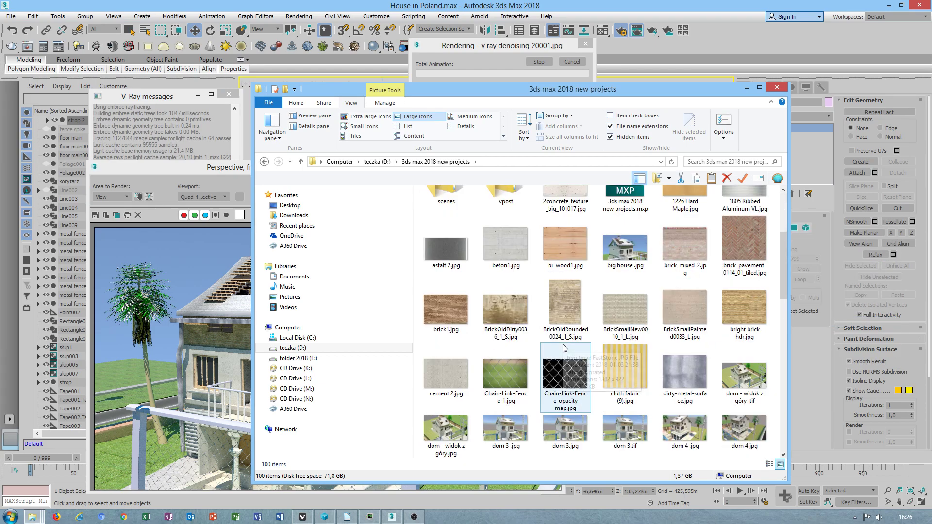
right_click(440, 216)
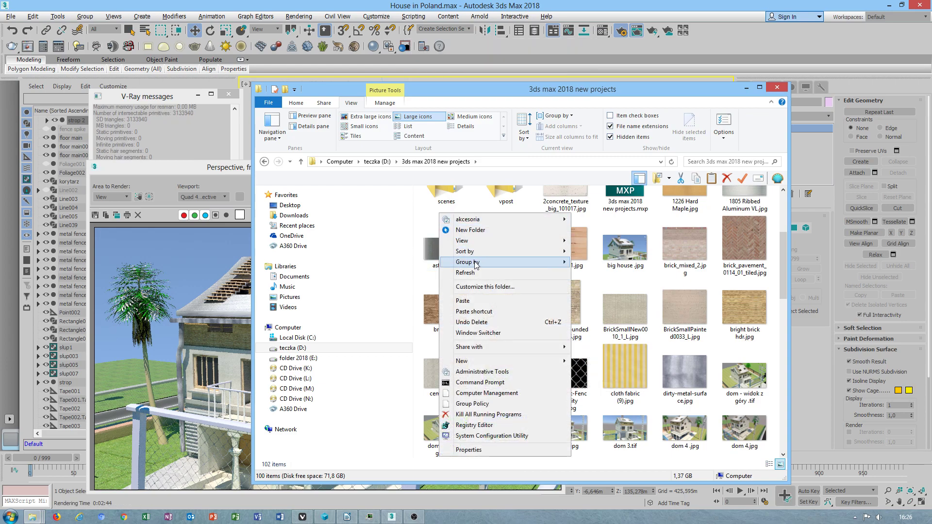
mouse_move(482, 251)
click(610, 260)
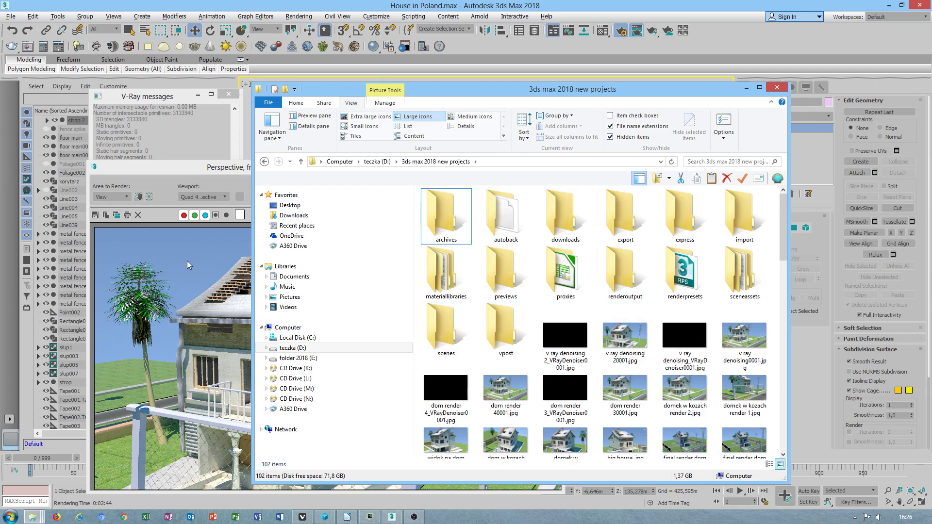
- Switch back to 3ds Max and check the render output file's name and save location, cancelling without changes
click(204, 265)
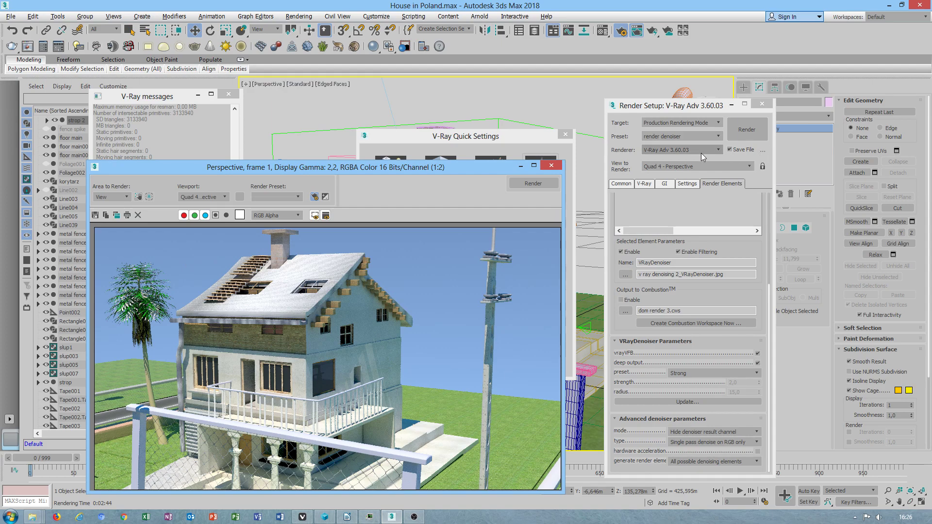
click(762, 150)
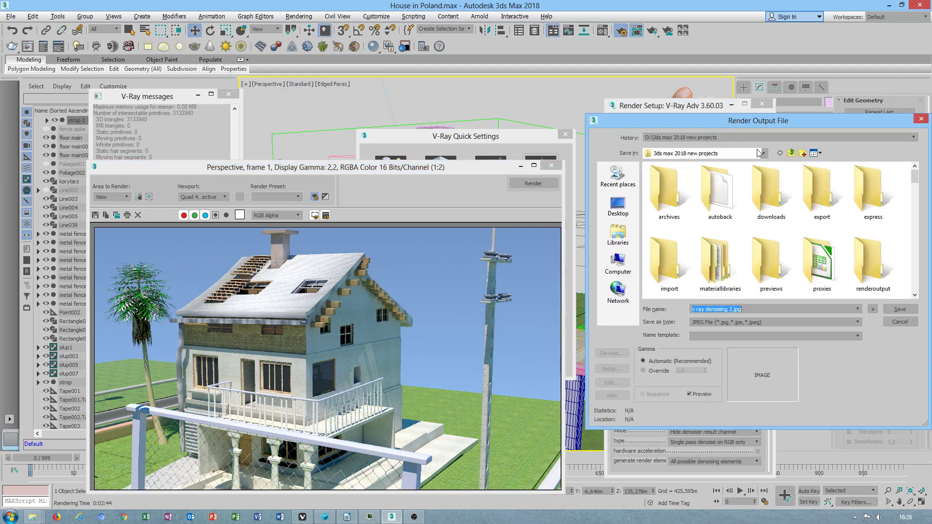
click(896, 321)
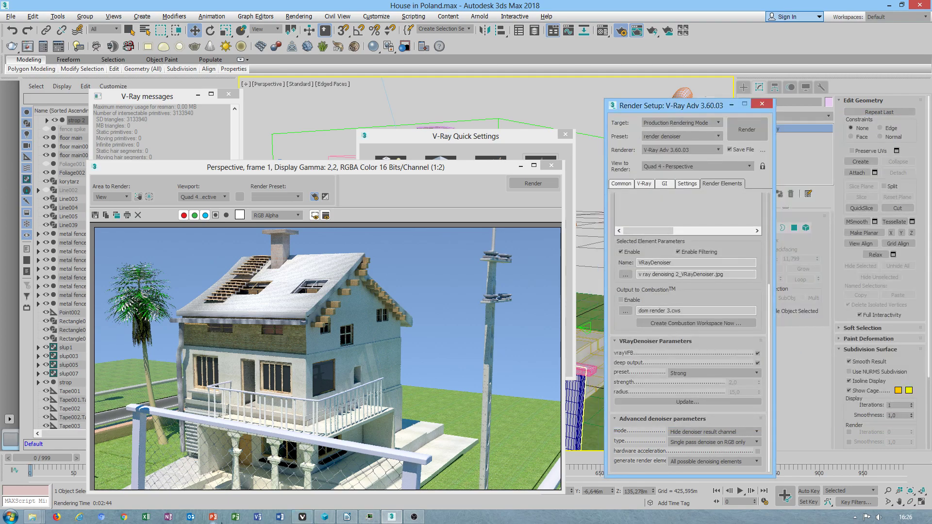
click(760, 150)
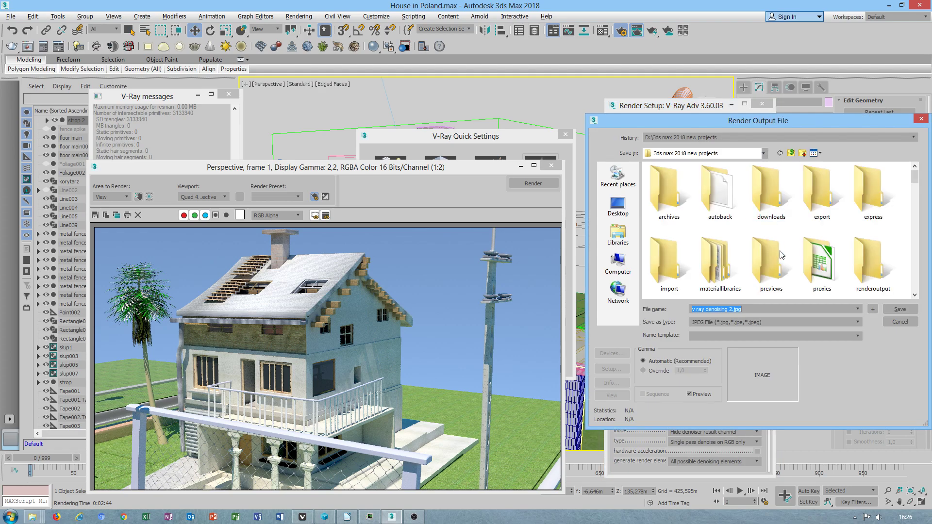
click(898, 321)
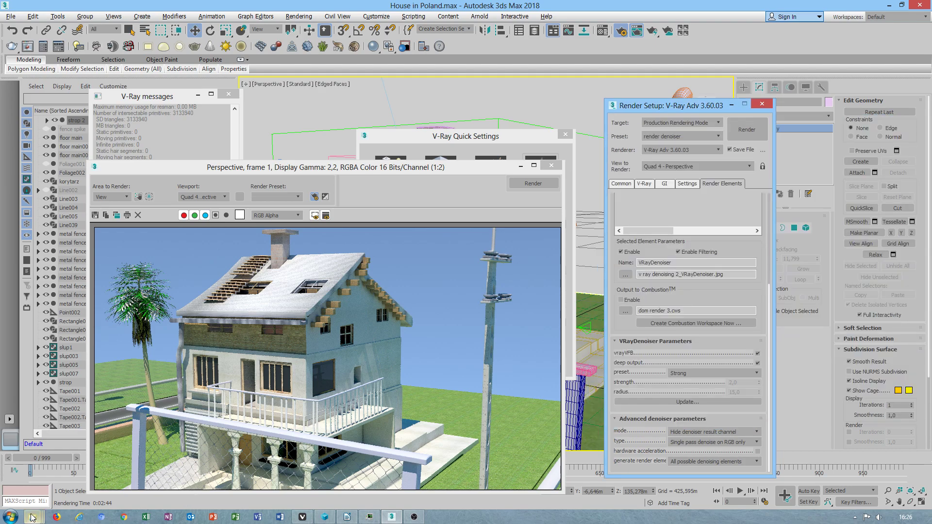
- Return to the project folder and select the VRayDenoiser images of dom render 4 and v ray denoising in turn, minimizing the window when done
mouse_move(33, 517)
click(168, 468)
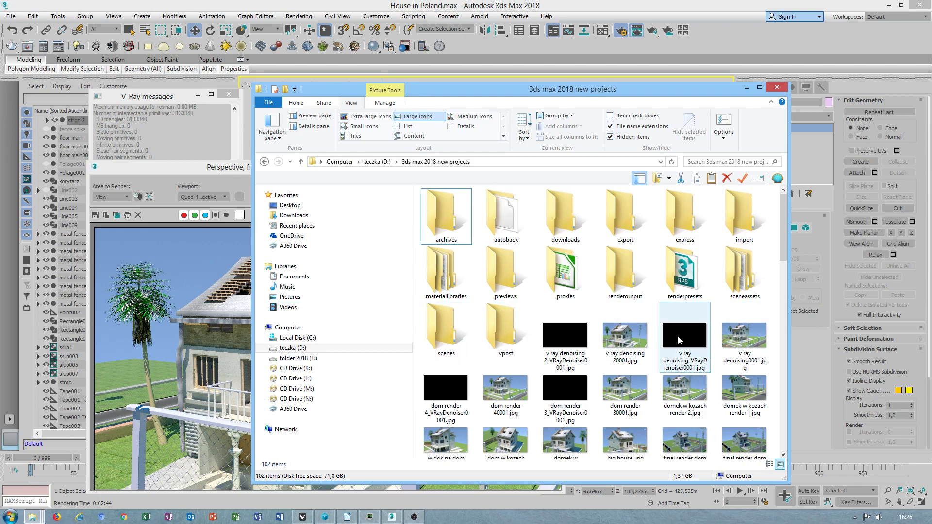
click(445, 391)
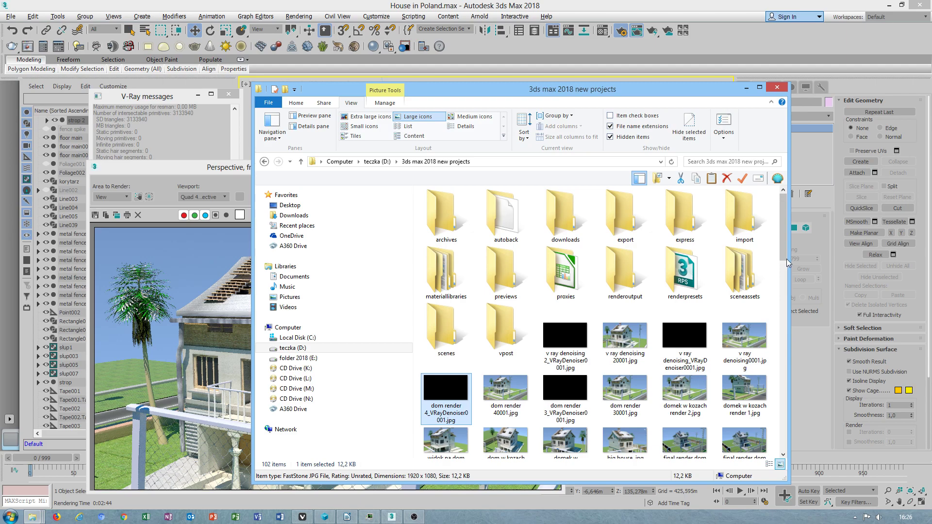
click(690, 335)
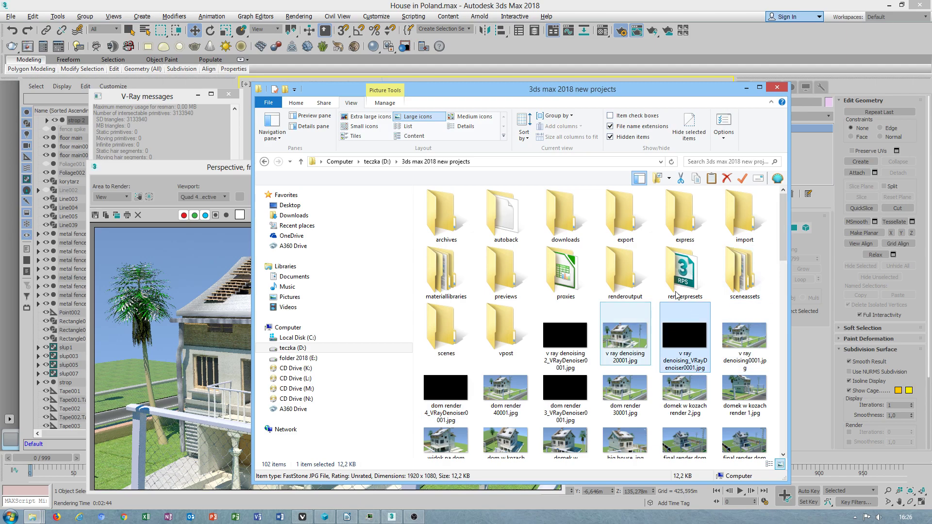
click(746, 88)
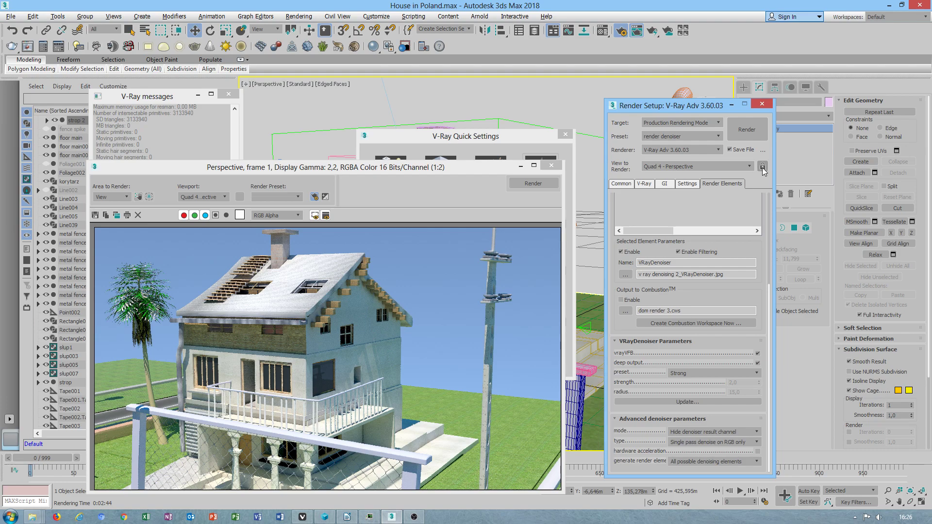
- Save v ray denoising 2.jpg as the render output file in 3ds Max, and return to the project folder to browse its date-sorted files
click(762, 149)
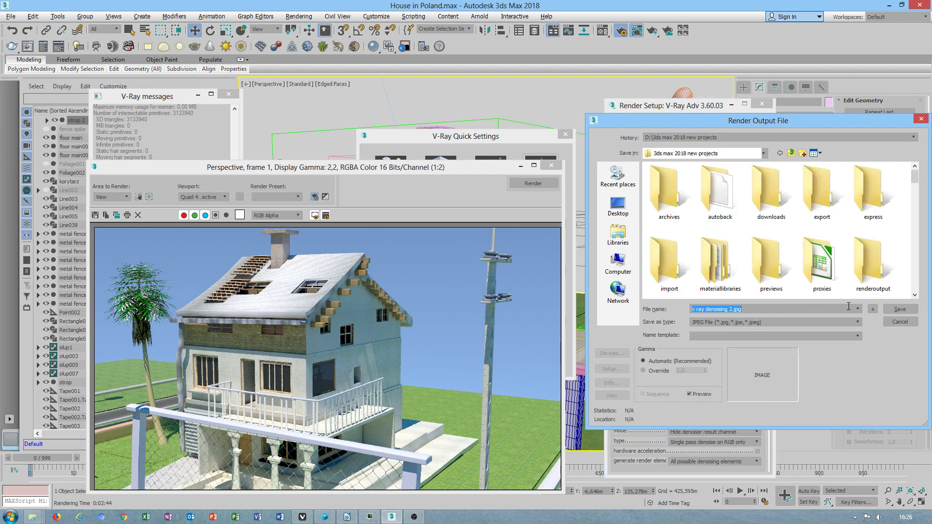
click(897, 309)
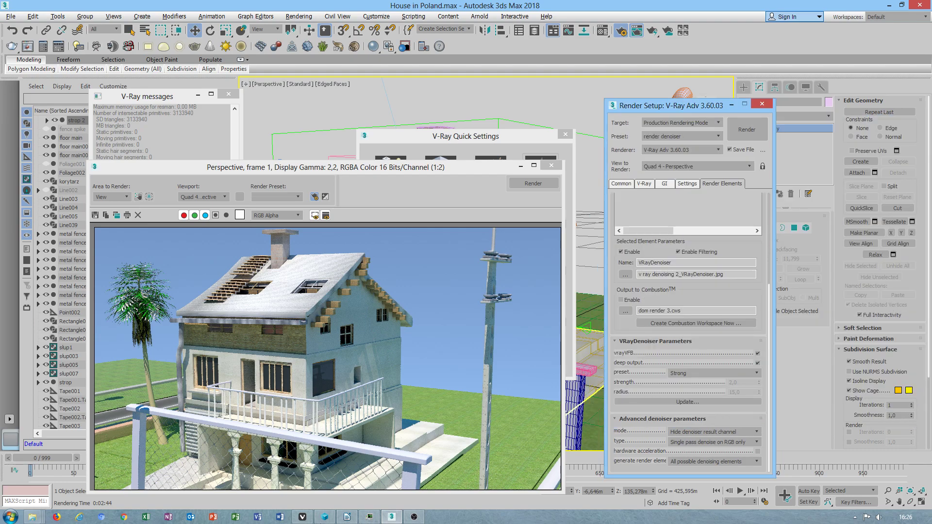
mouse_move(32, 516)
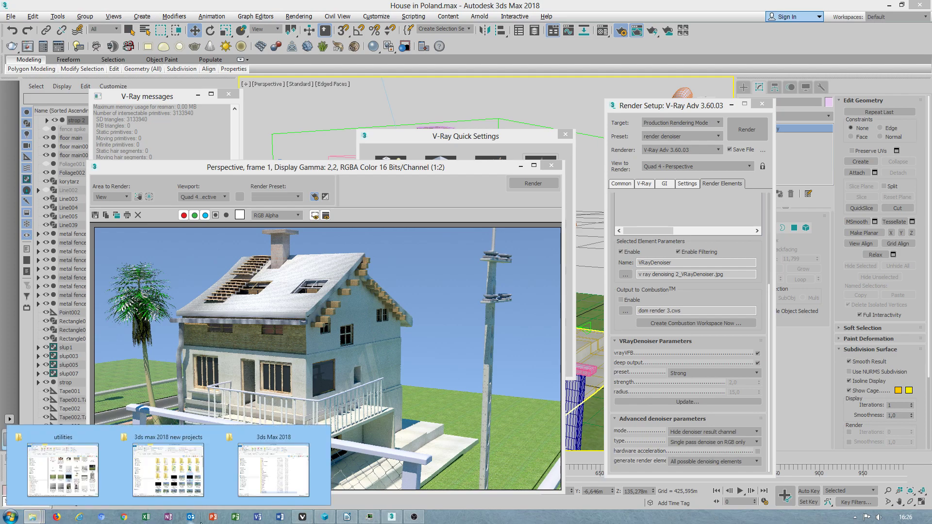
click(168, 468)
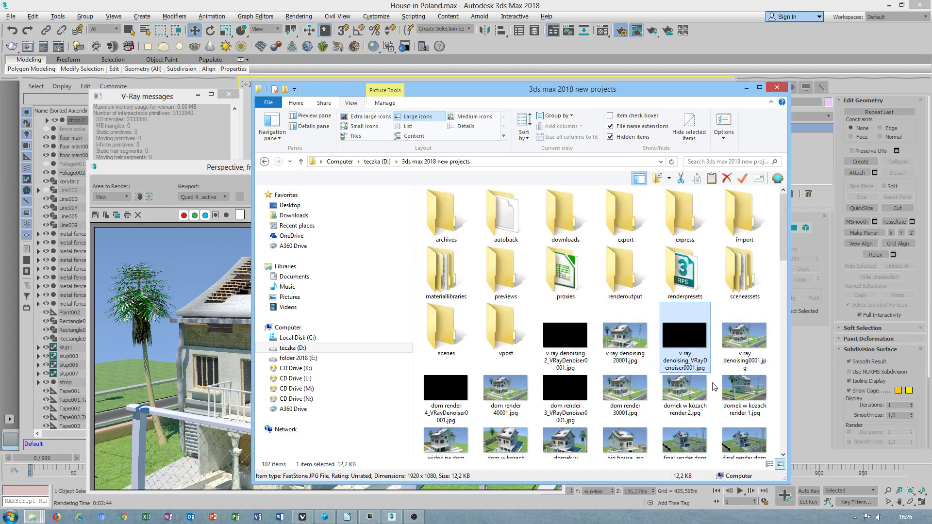
scroll(597, 384, down, 5)
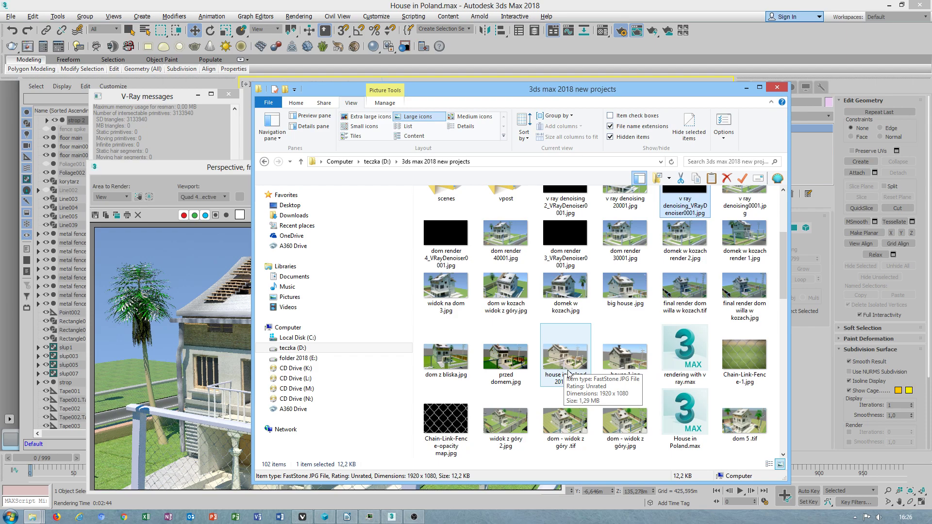
scroll(592, 394, up, 3)
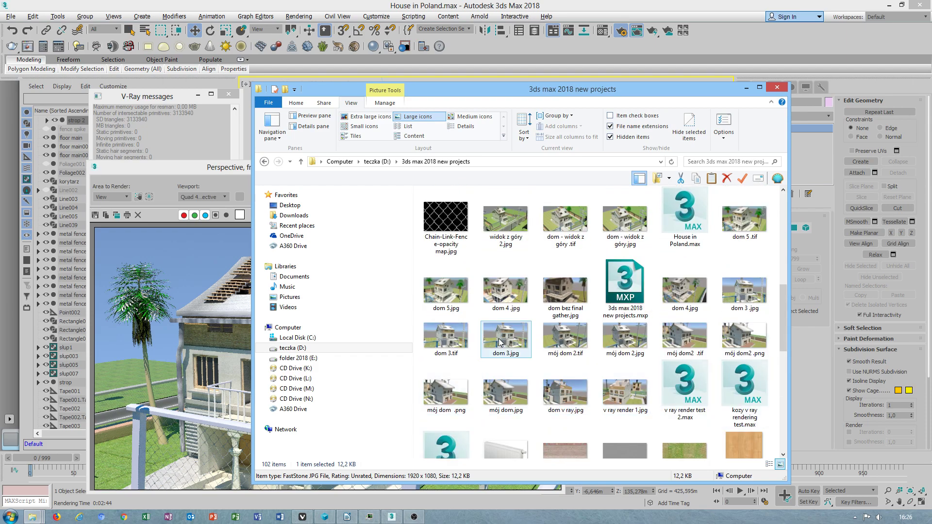
- Sort the project folder's files by name
scroll(690, 325, down, 5)
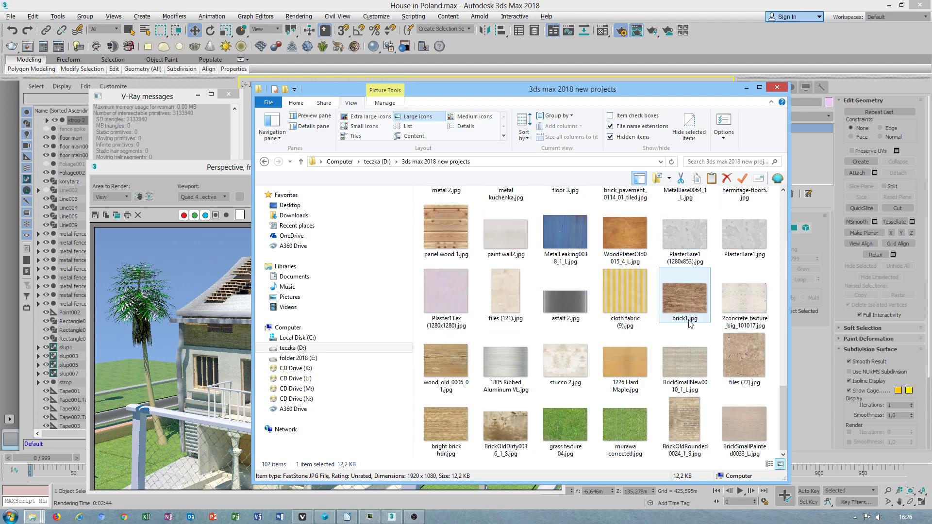
scroll(534, 309, up, 10)
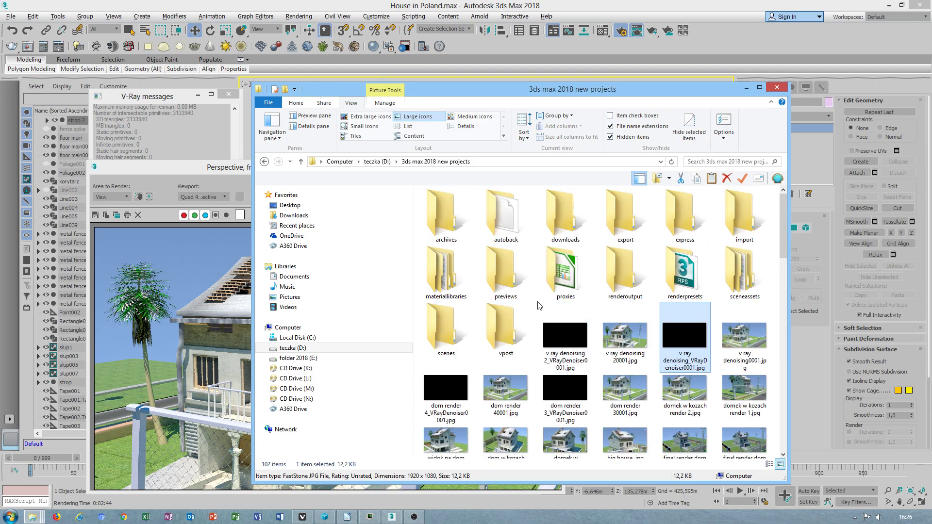
right_click(538, 302)
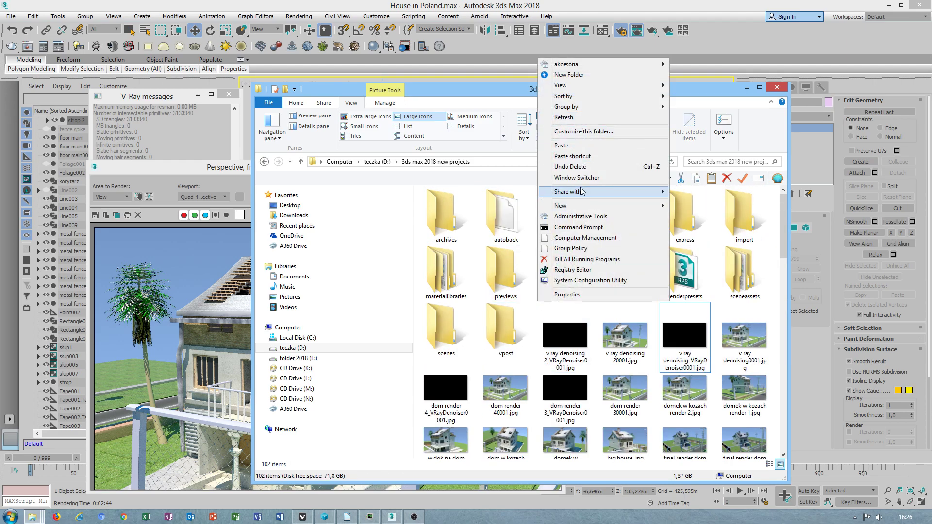
mouse_move(584, 97)
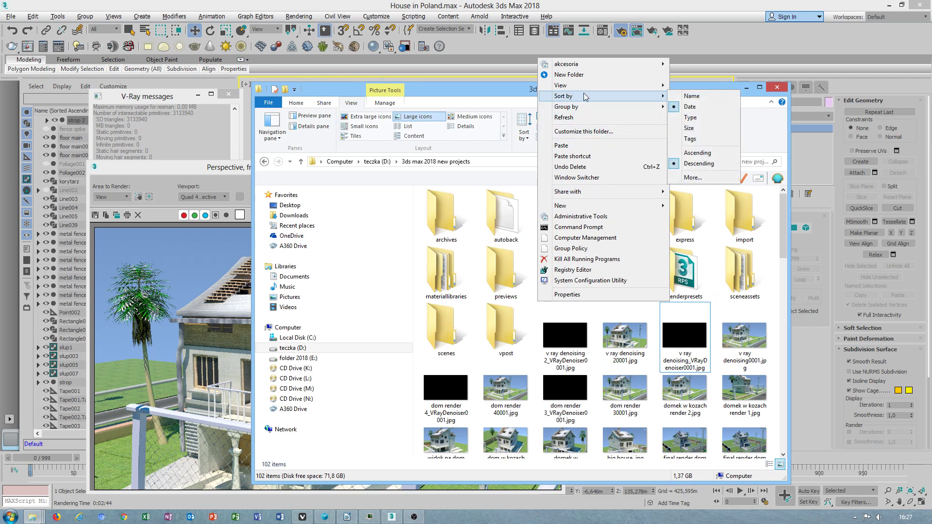
click(694, 97)
- Find v ray denoising 20001.jpg in the name-sorted files, view it in FastStone Image Viewer, and return to 3ds Max
scroll(757, 326, down, 3)
scroll(757, 325, down, 5)
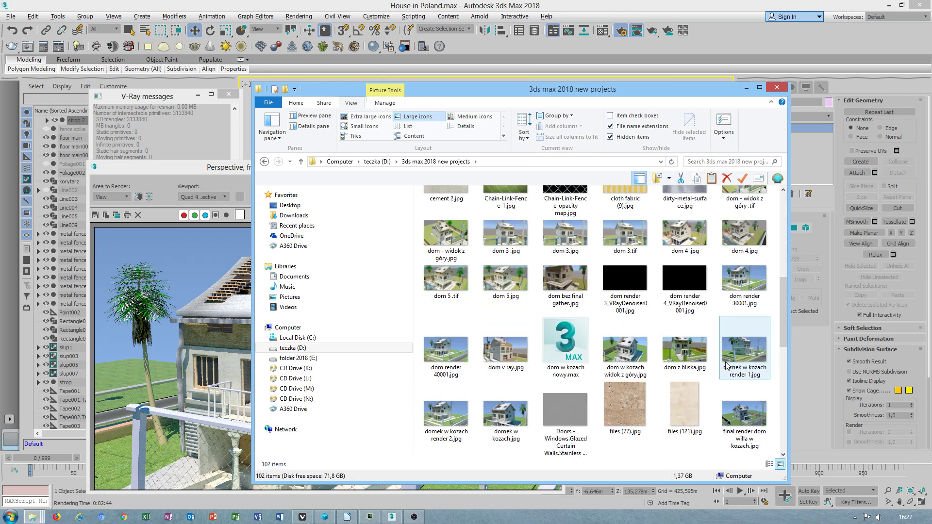
scroll(718, 339, down, 4)
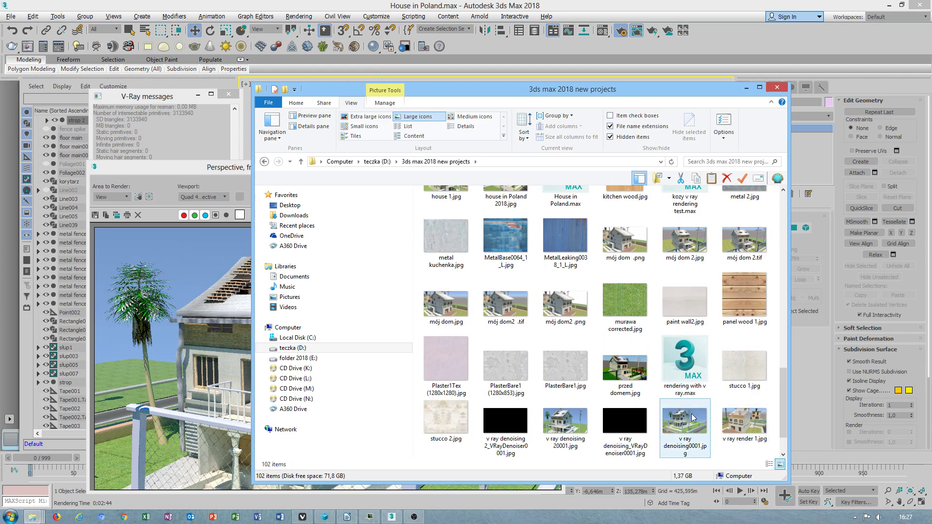
click(554, 425)
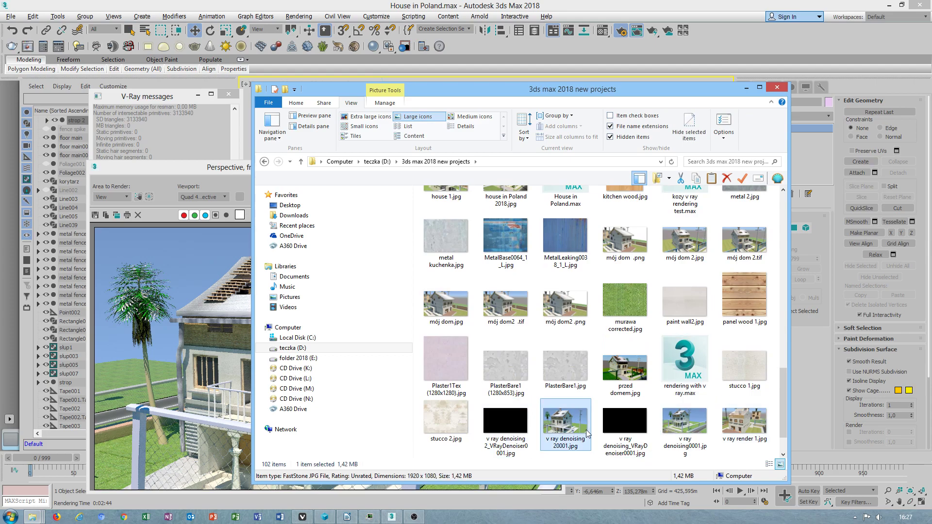
scroll(558, 428, down, 1)
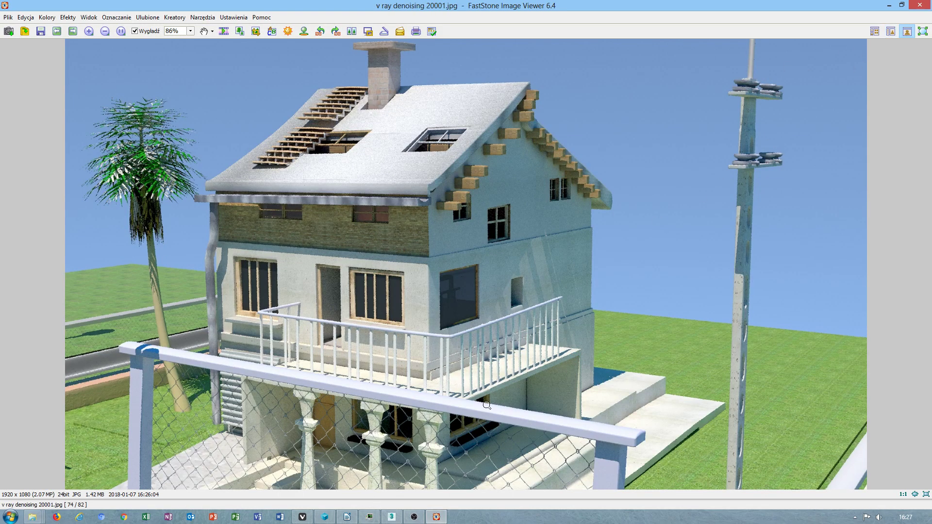
click(915, 7)
click(916, 6)
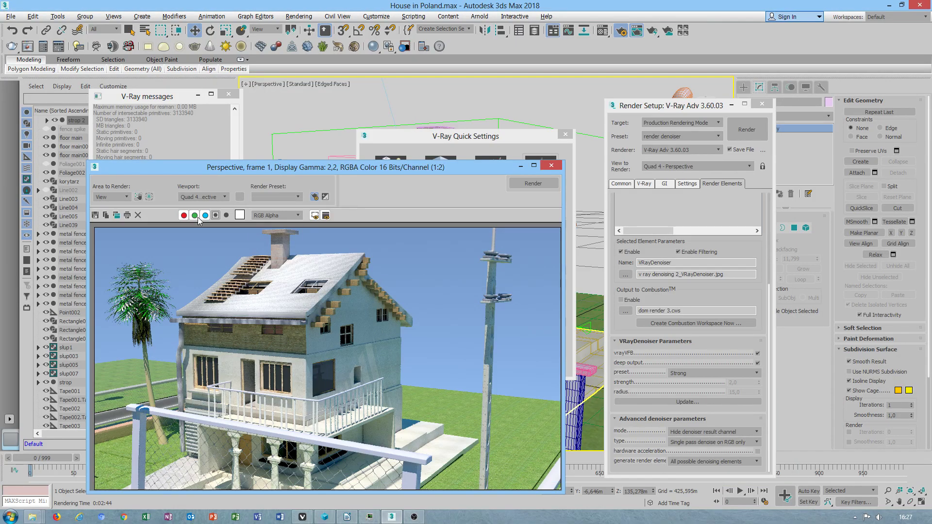
- Save the rendered image as a JPEG file named house 3 in the project folder, accepting the JPEG settings
click(278, 199)
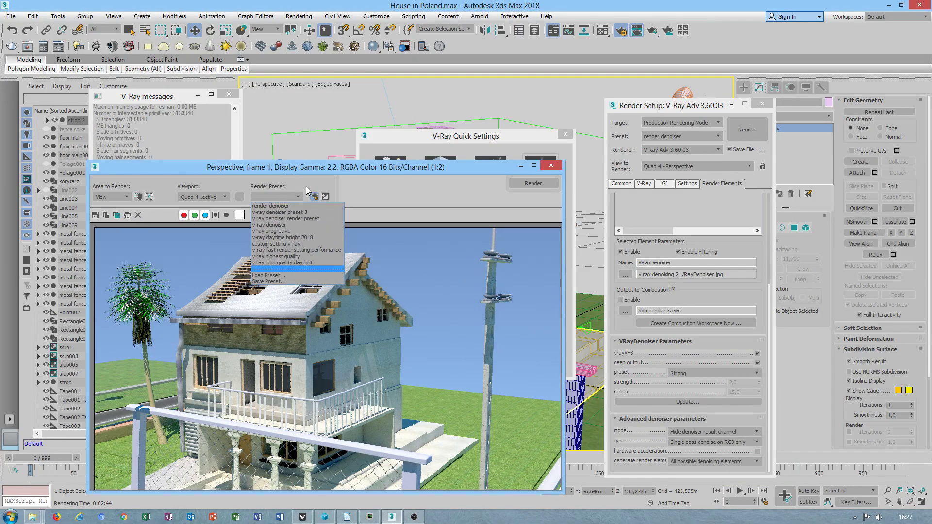
click(94, 215)
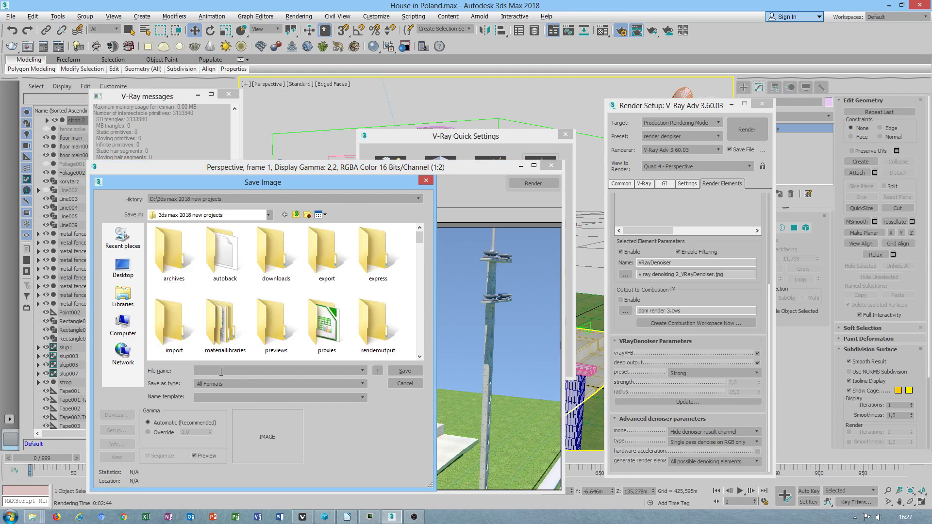
text(hou)
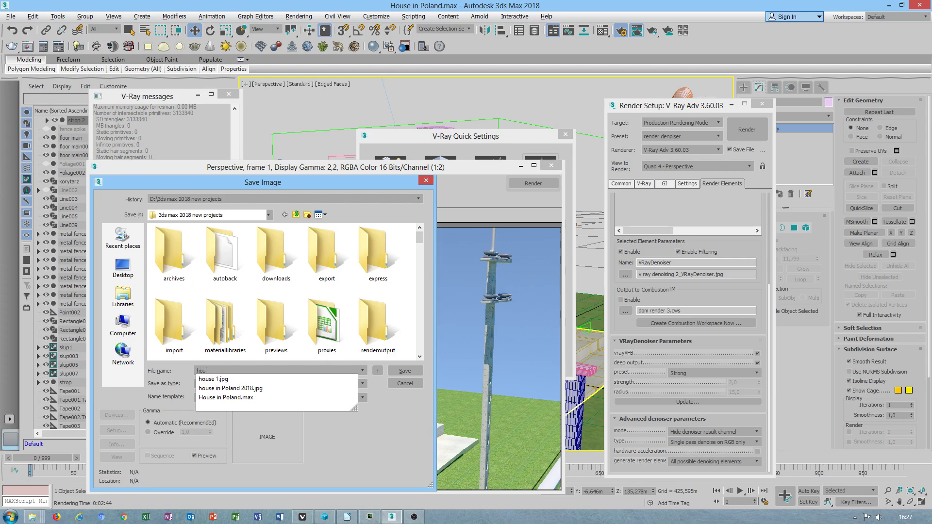
text(se 3)
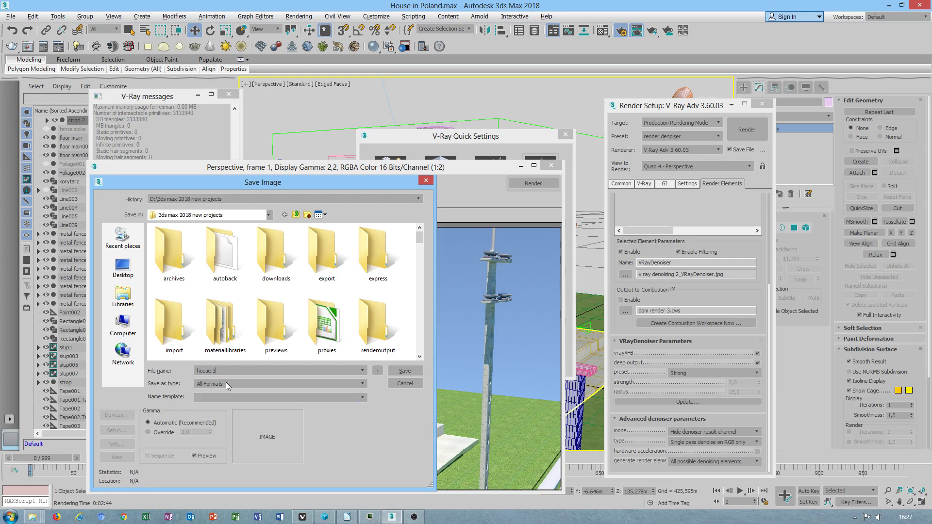
click(226, 383)
click(206, 437)
click(403, 370)
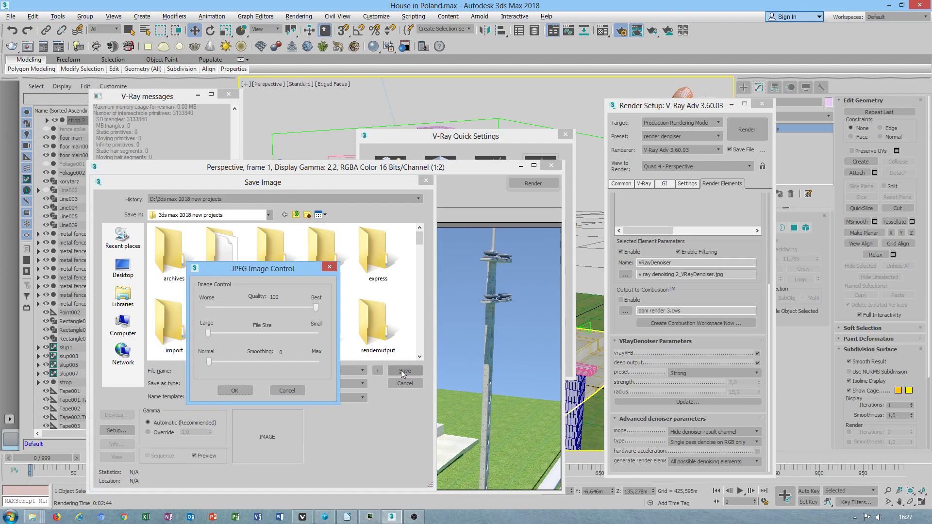
click(234, 391)
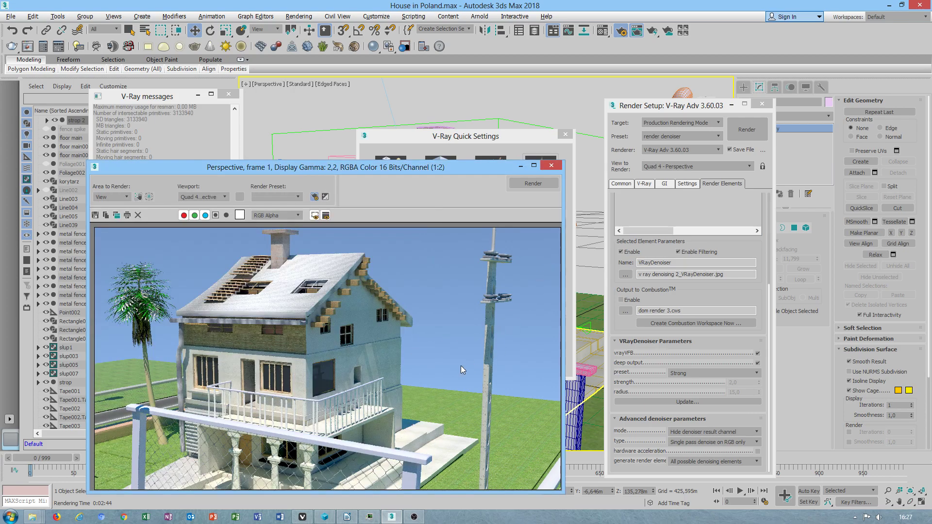
- Close the rendered frame window and reframe the perspective viewport closer to the house's balcony and entrance steps
click(551, 167)
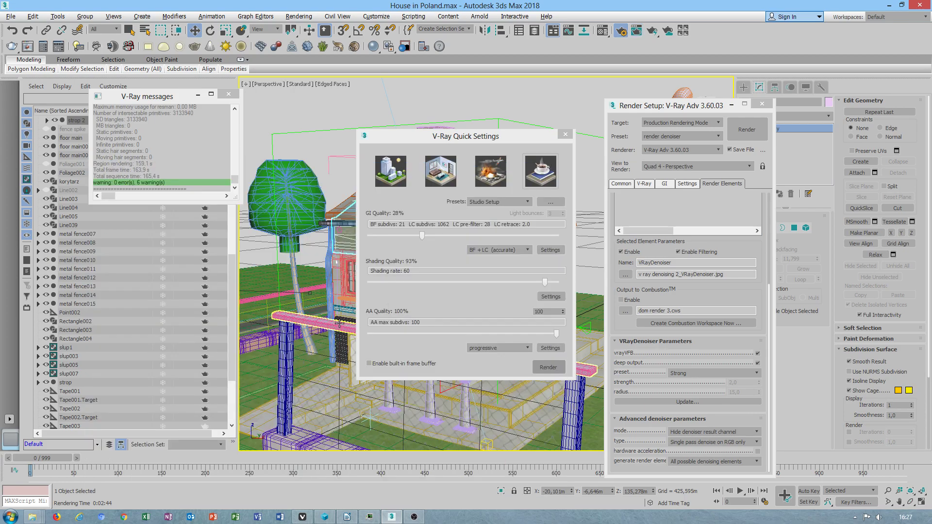
alt+middle_drag(349, 346, 298, 417)
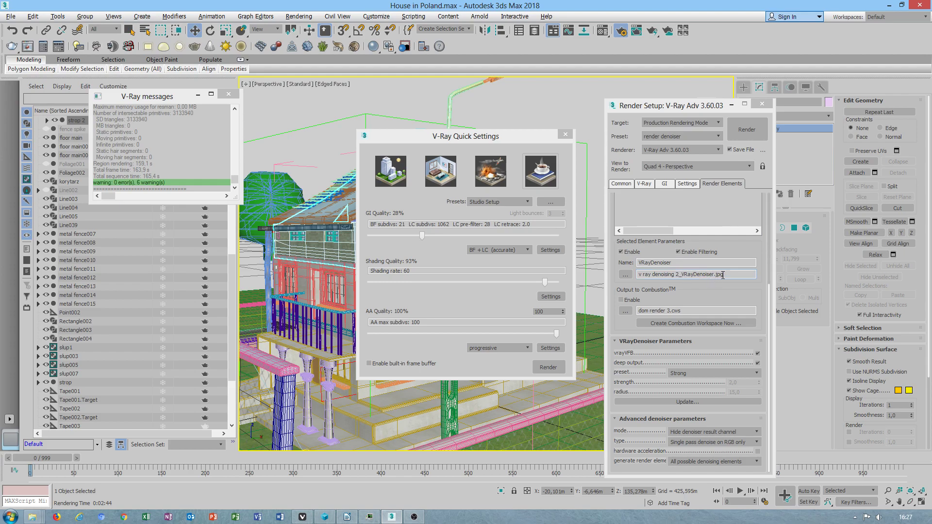
click(732, 274)
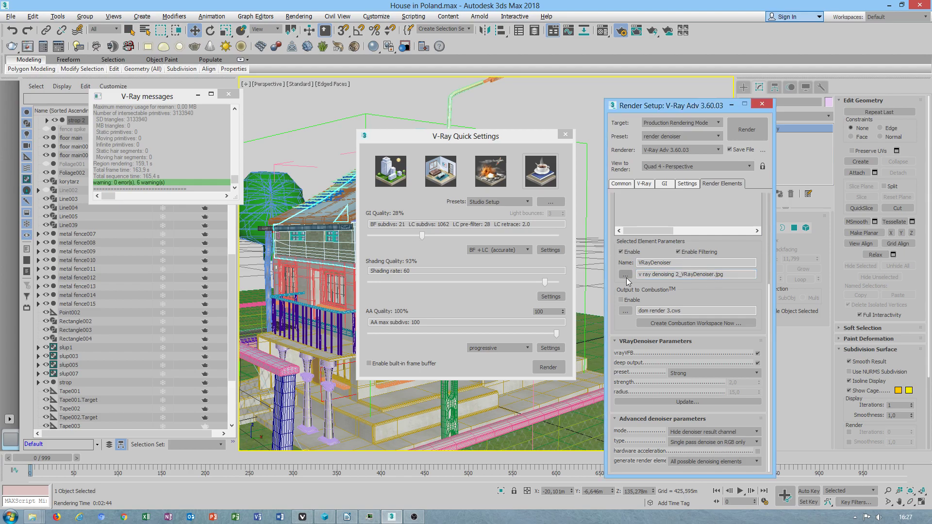
- Return to the project folder and look through its saved renders and VRayDenoiser images, minimizing the window when done
click(32, 516)
click(150, 498)
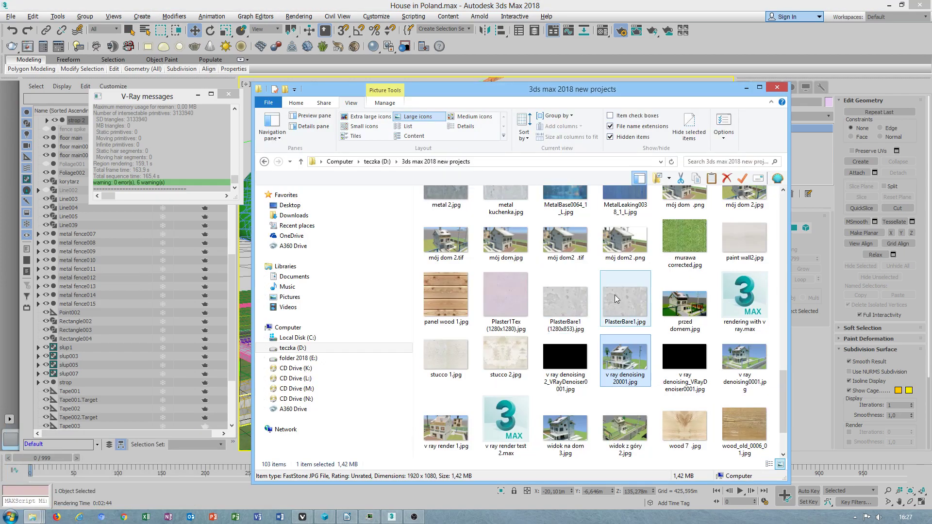
click(690, 354)
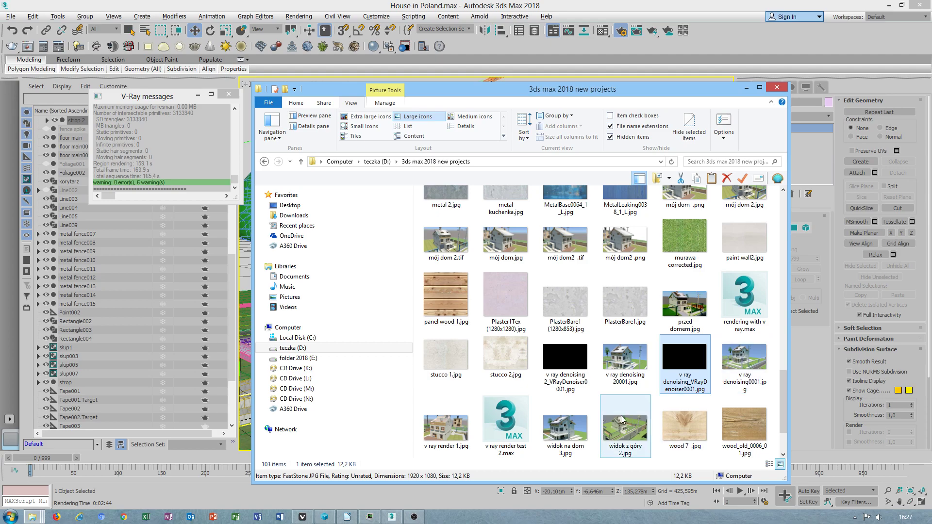
click(566, 434)
scroll(617, 436, up, 3)
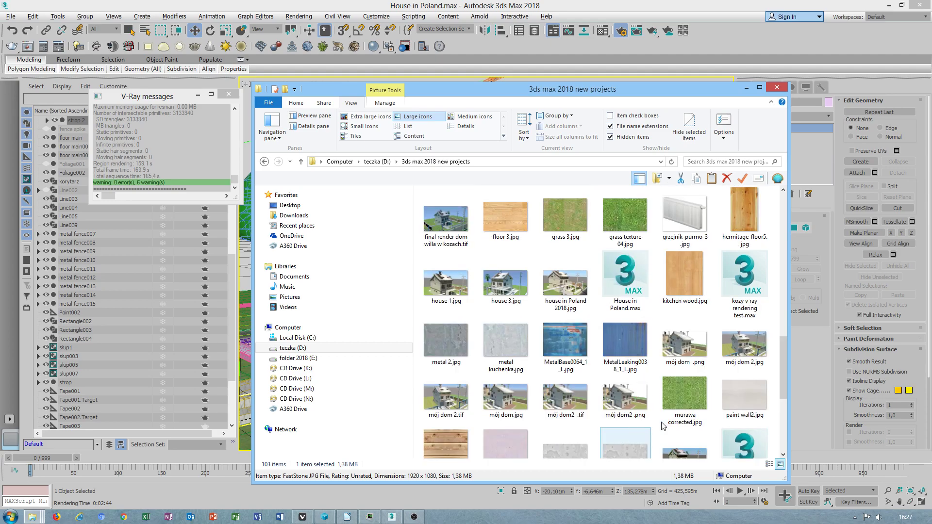
scroll(587, 379, up, 3)
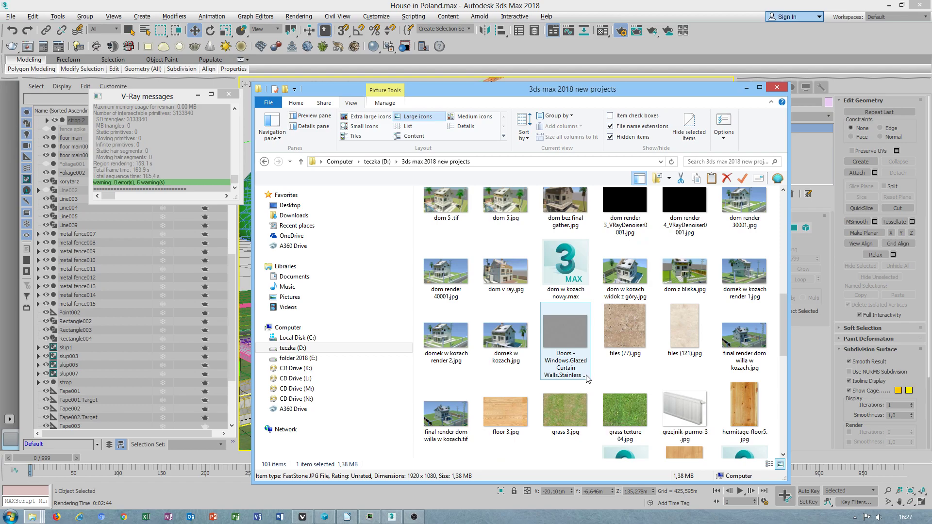
scroll(618, 397, up, 3)
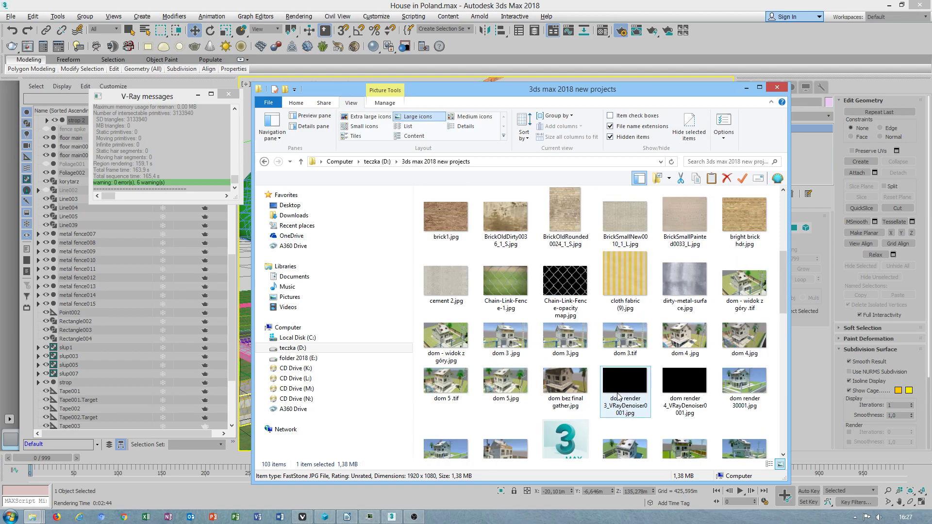
scroll(618, 394, up, 3)
click(746, 89)
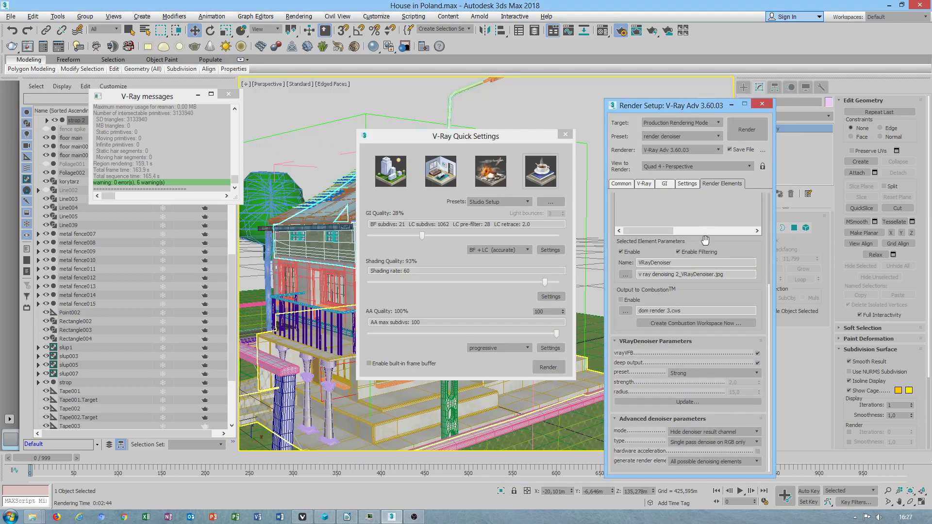
- Set the render output file to a JPEG named house in poland in mountain, accepting the JPEG settings
click(763, 150)
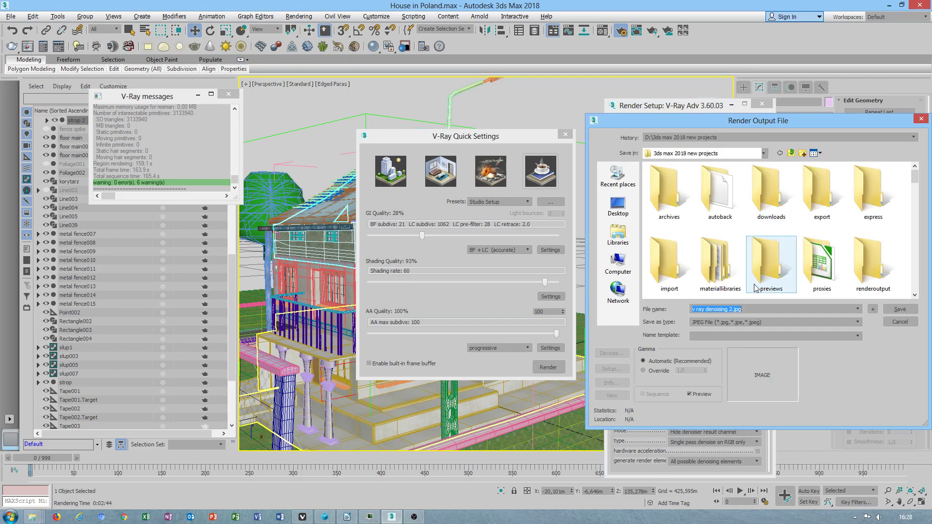
drag(751, 309, 652, 306)
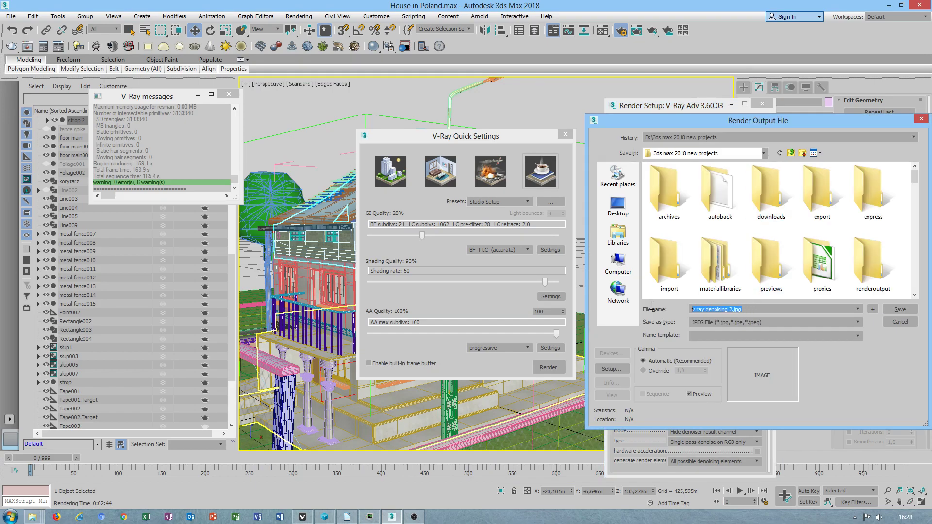
text(hous)
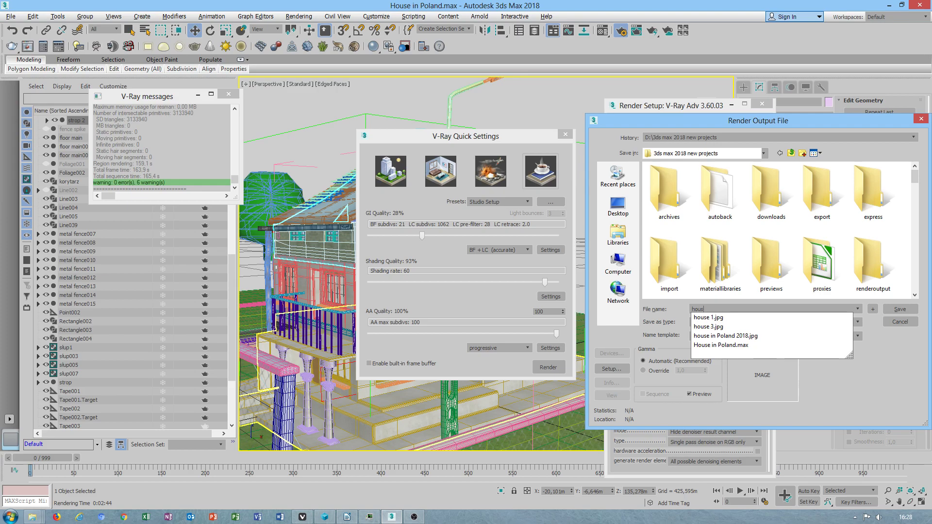
text(e in pol)
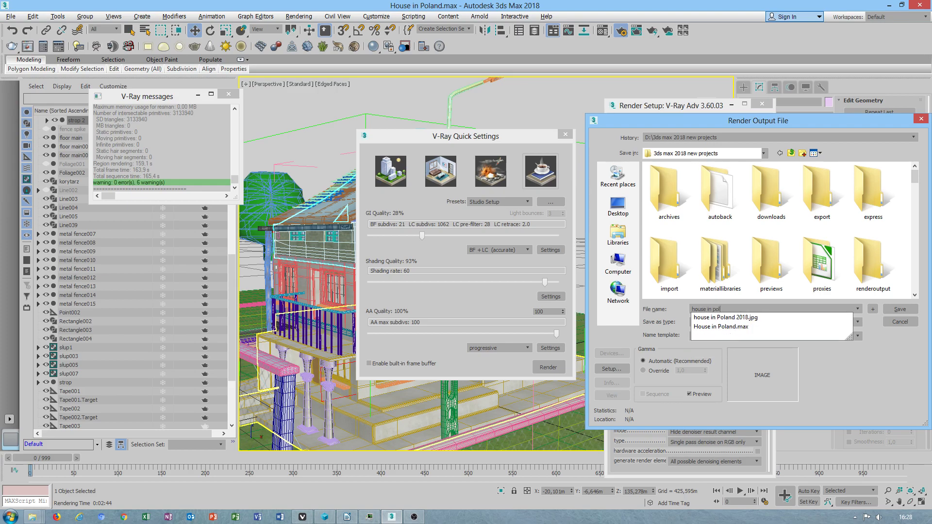
text(and )
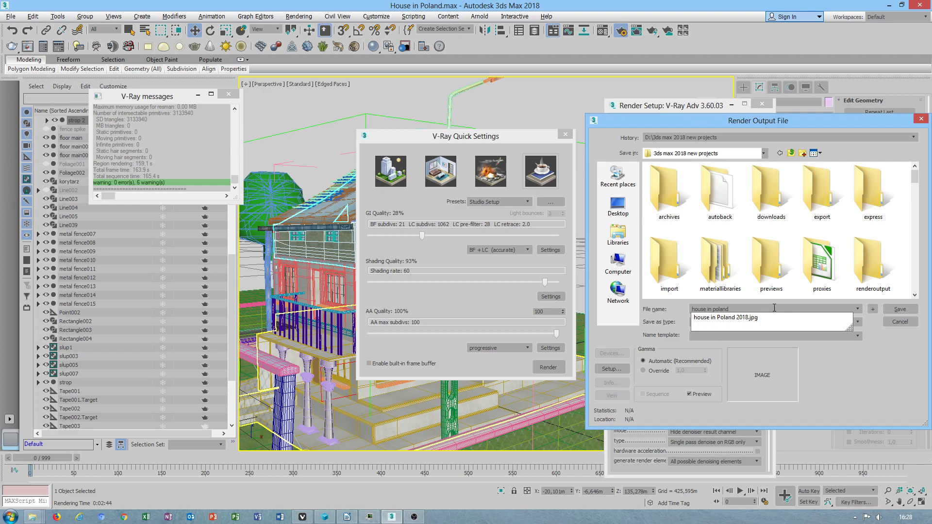
text(in mountain)
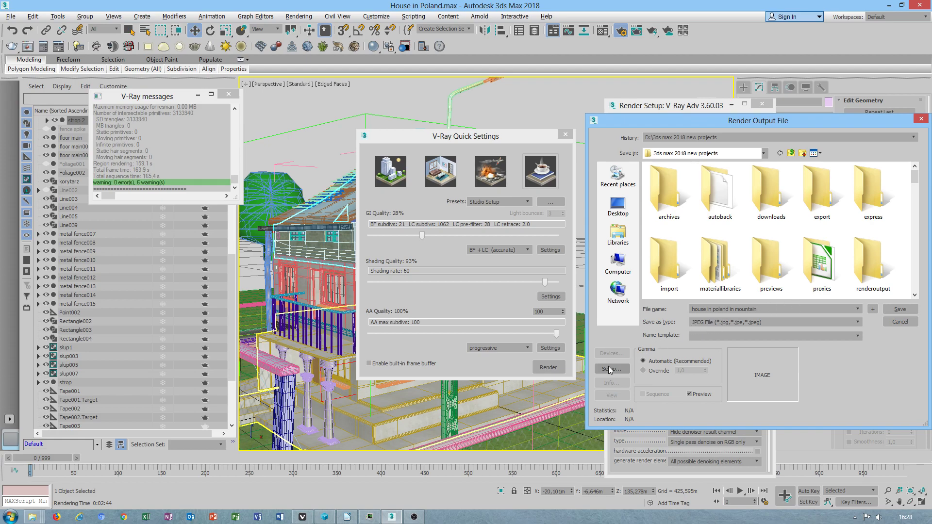
click(611, 369)
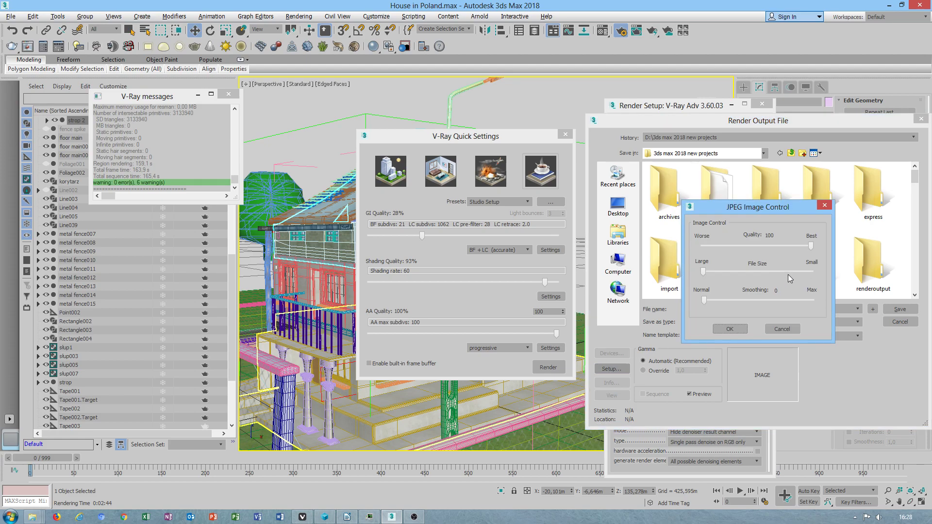
click(729, 329)
click(893, 310)
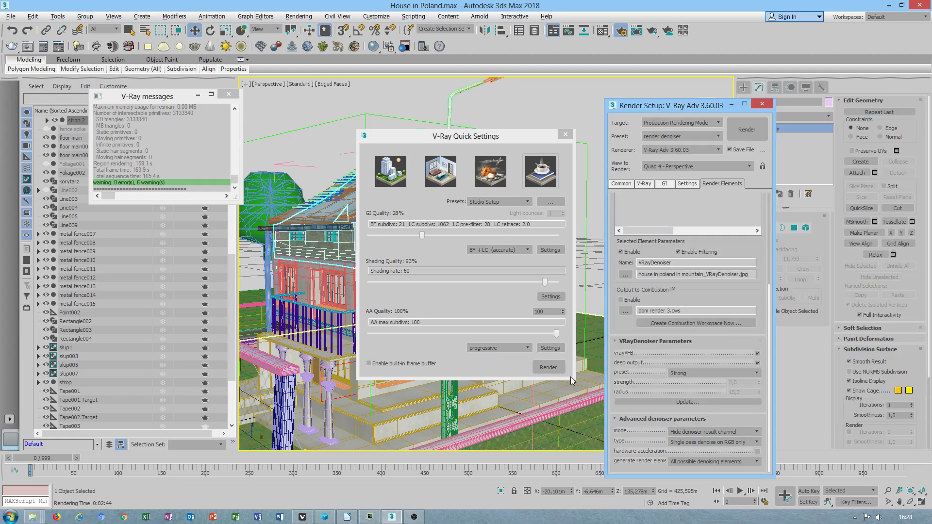
- Start rendering the perspective view from V-Ray Quick Settings and switch to the 3ds max 2018 new projects folder
click(551, 367)
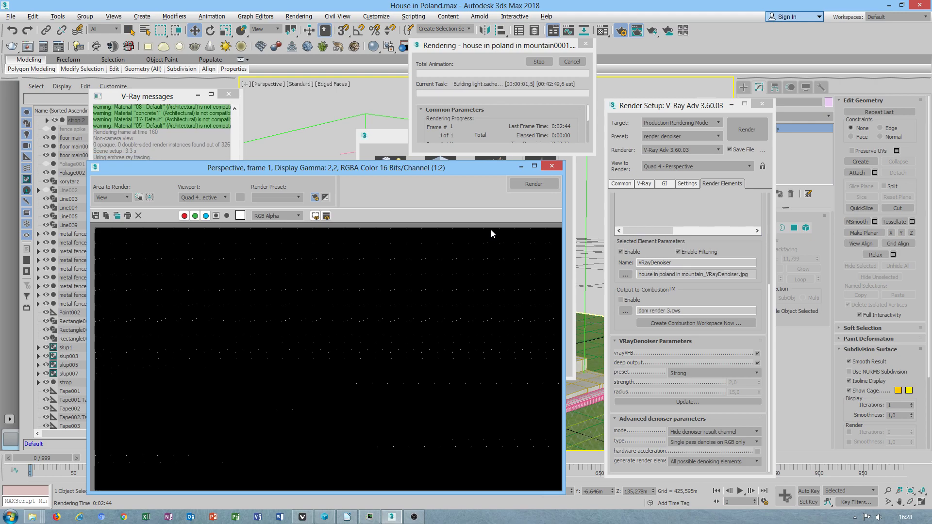
mouse_move(32, 516)
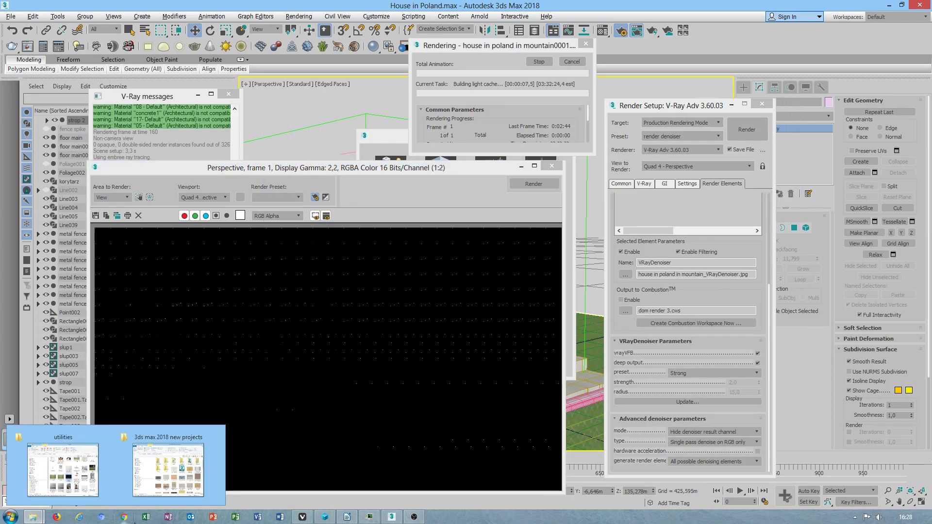
click(157, 479)
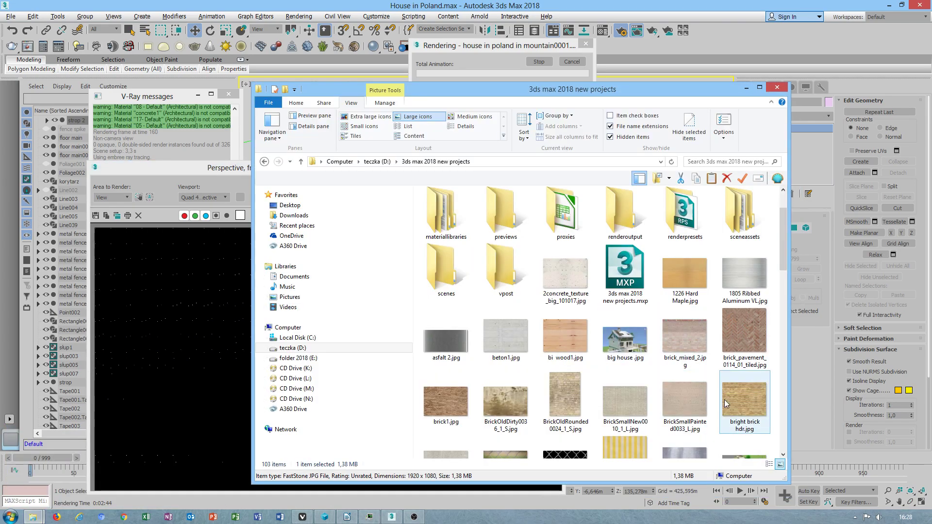
- Sort the files in the 3ds max 2018 new projects folder by date
scroll(726, 403, down, 3)
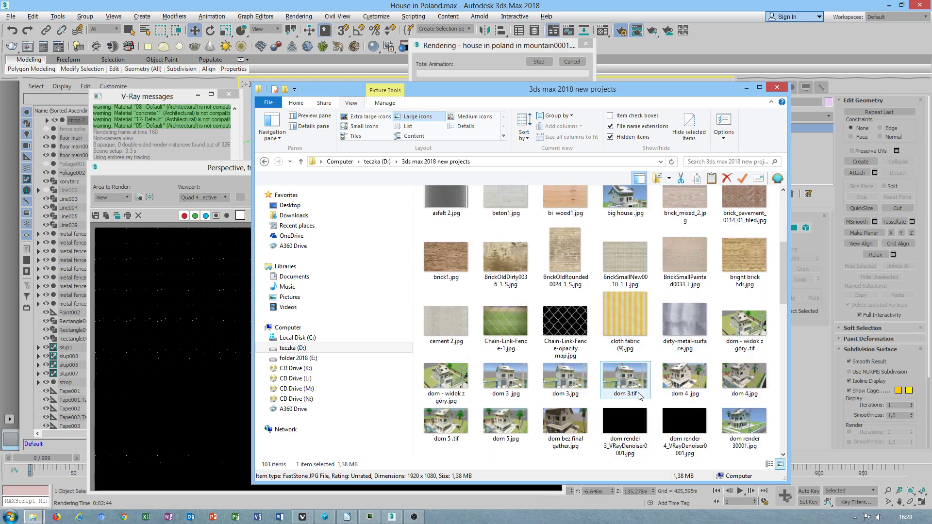
scroll(439, 226, up, 3)
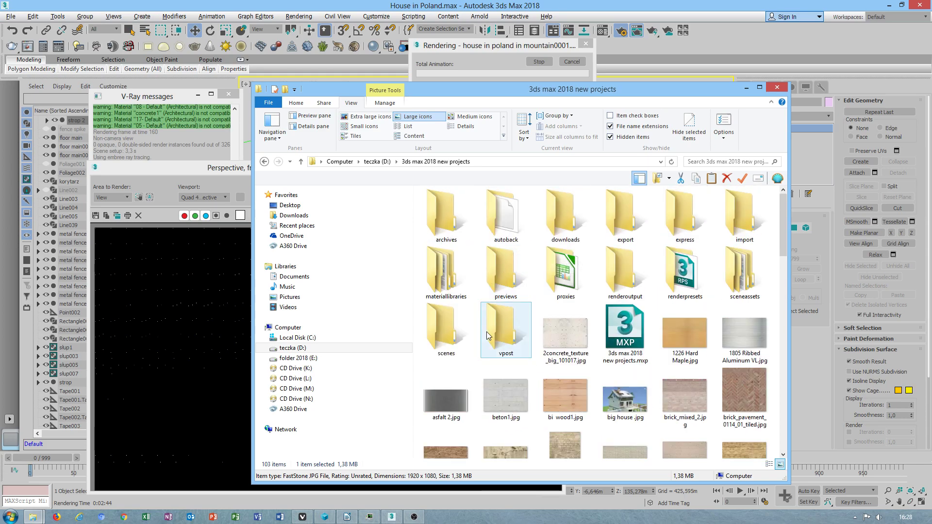
right_click(426, 365)
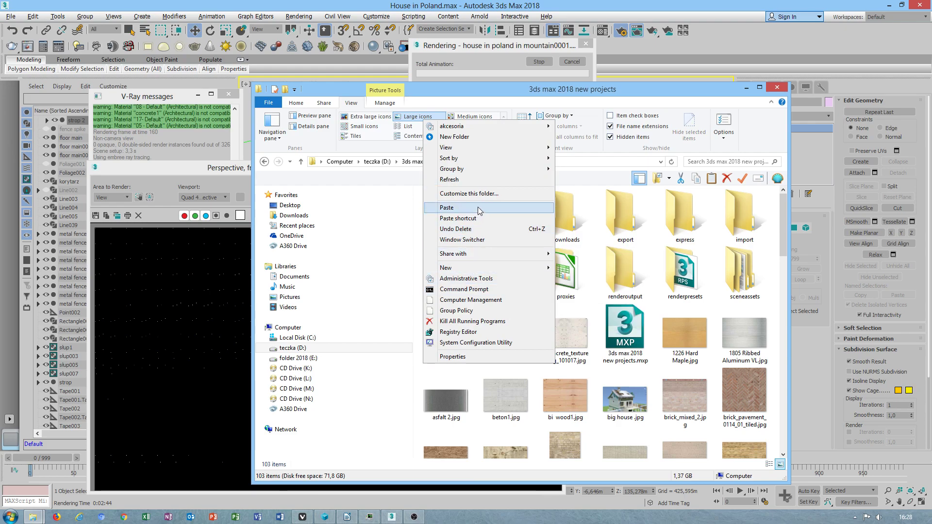
mouse_move(477, 159)
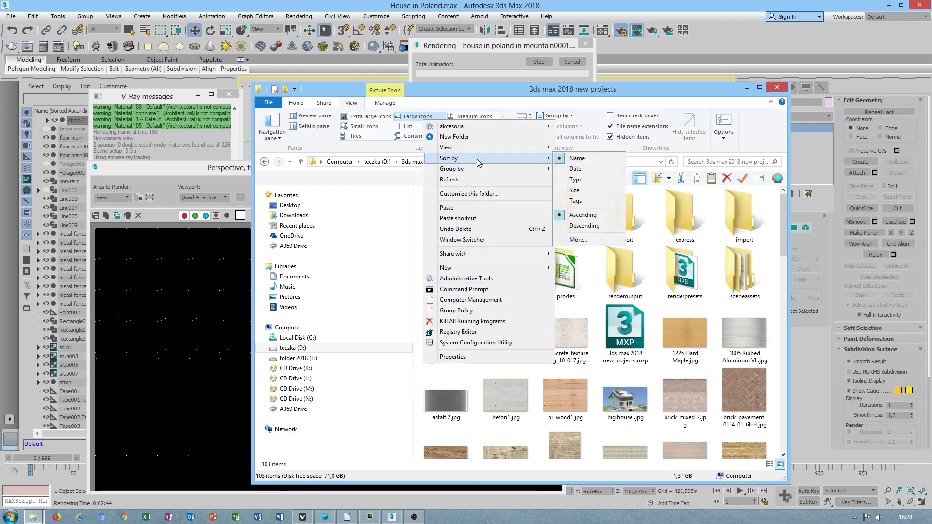
click(584, 168)
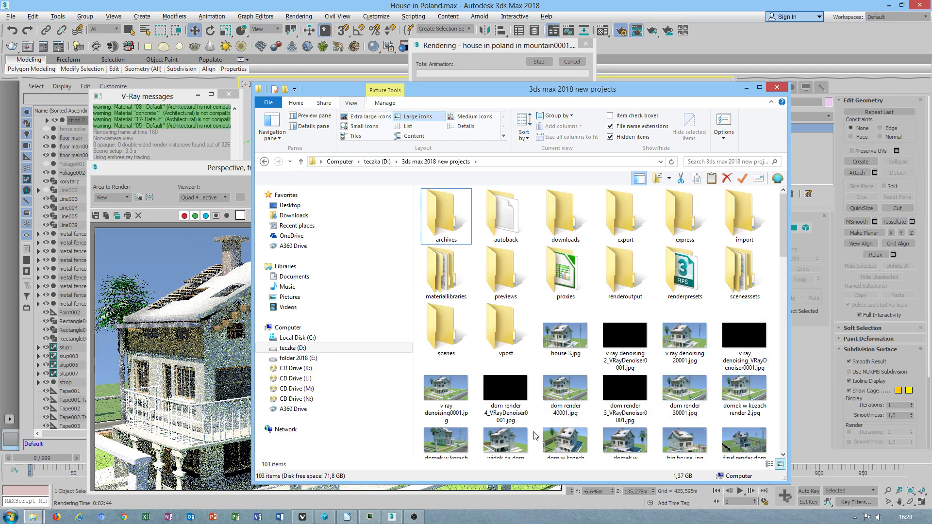
- Look through the folder's newest renders and VRayDenoiser images, view v ray denoising 20001.jpg in the image viewer, and close the viewer
scroll(537, 436, down, 3)
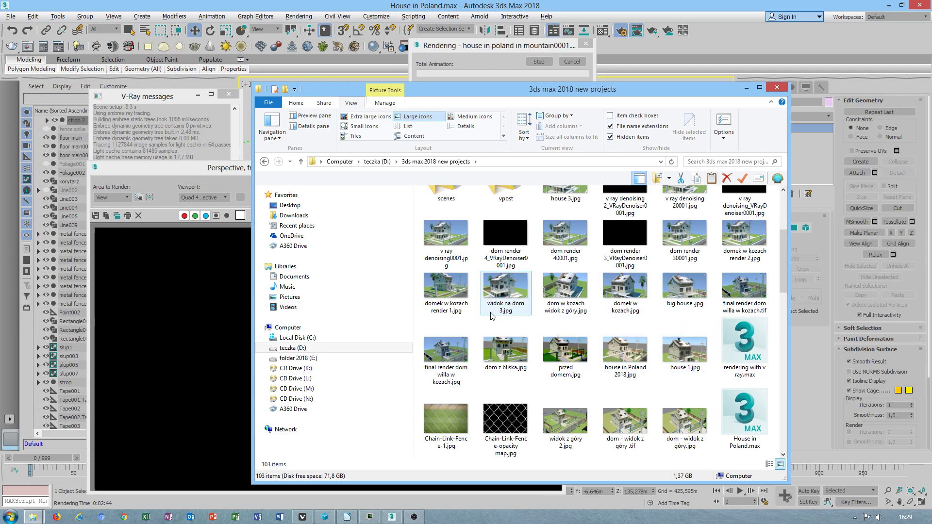
scroll(495, 318, down, 3)
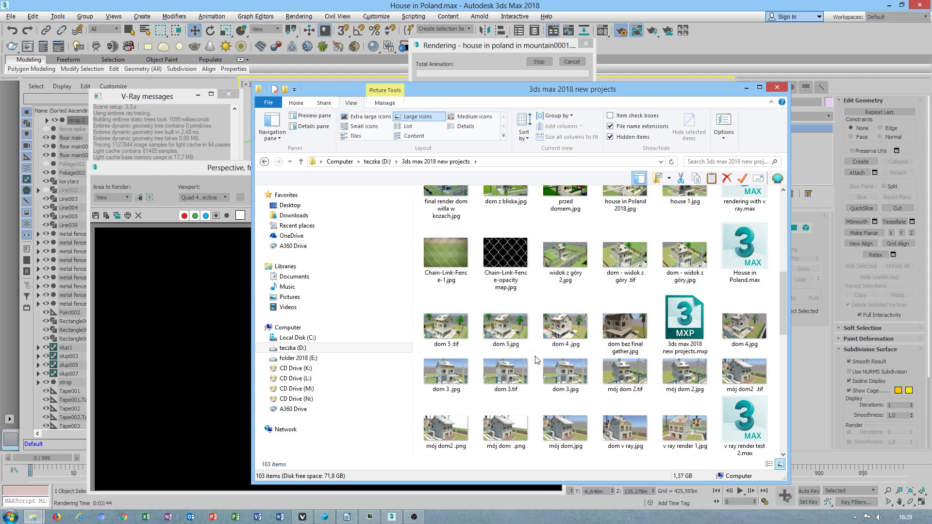
scroll(543, 362, down, 3)
scroll(562, 364, up, 5)
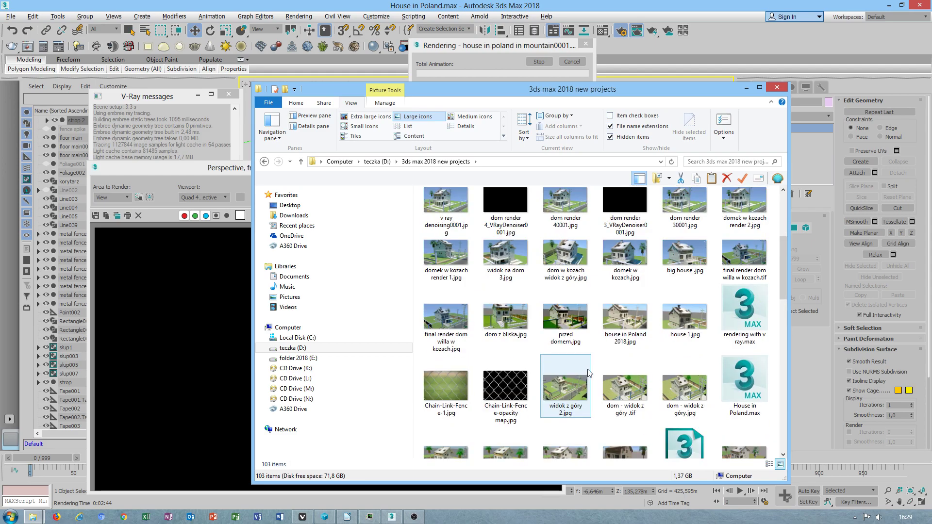
scroll(588, 369, up, 4)
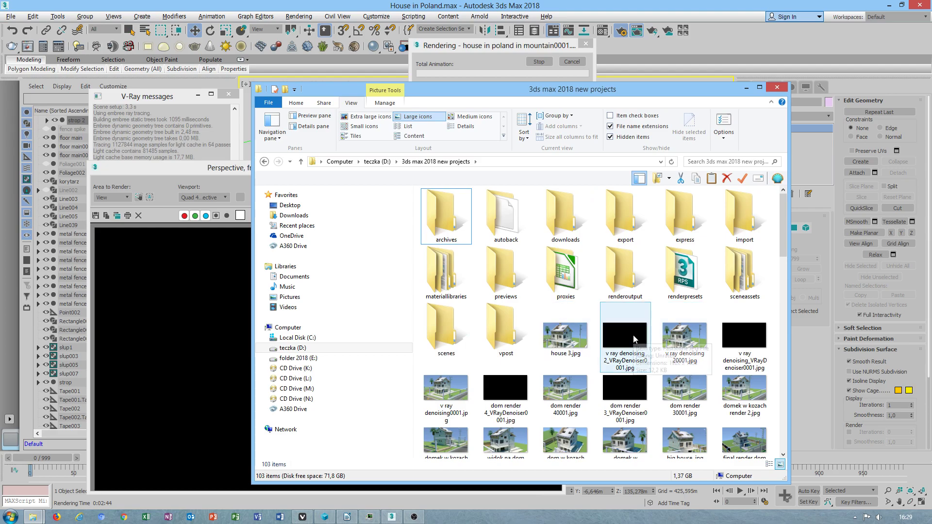
click(623, 401)
click(505, 394)
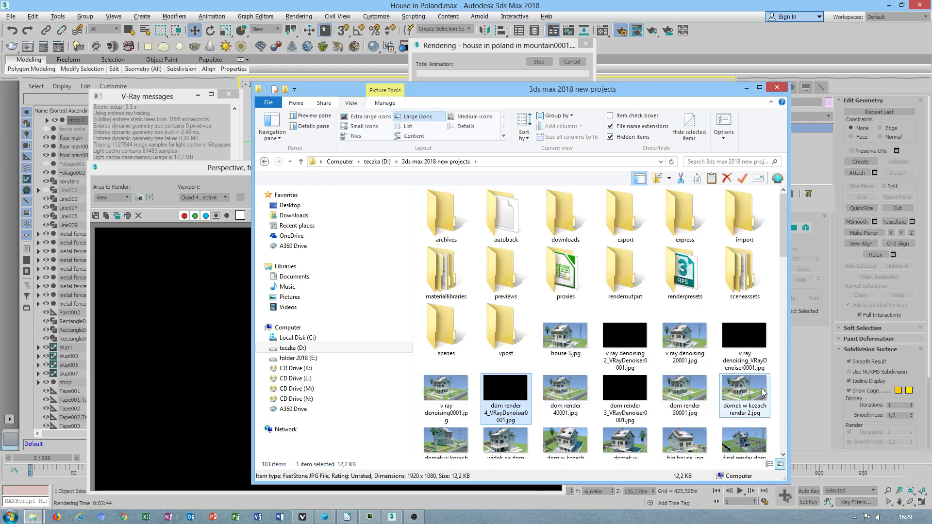
click(691, 337)
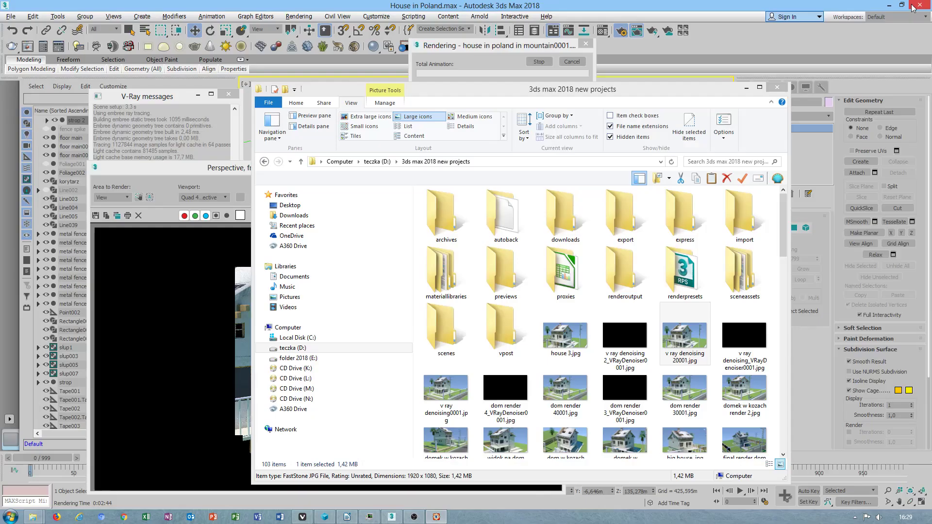
click(919, 6)
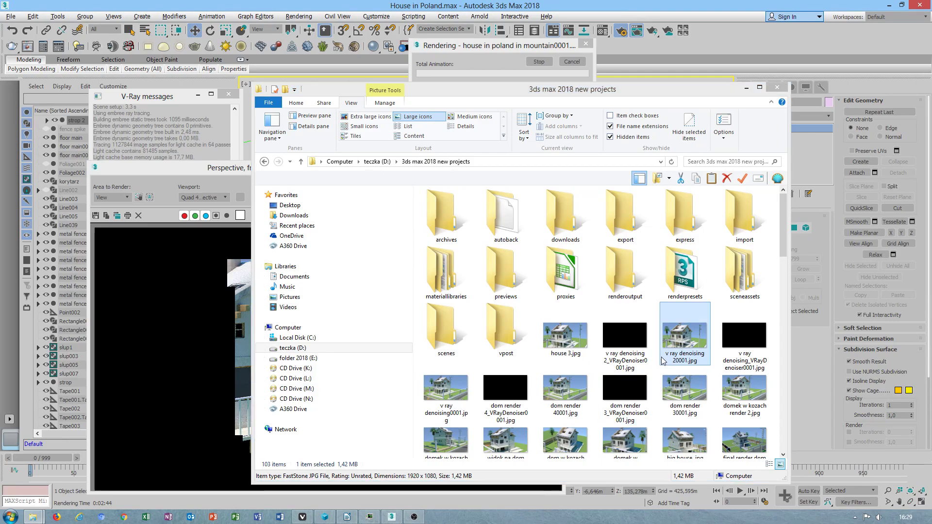
click(793, 372)
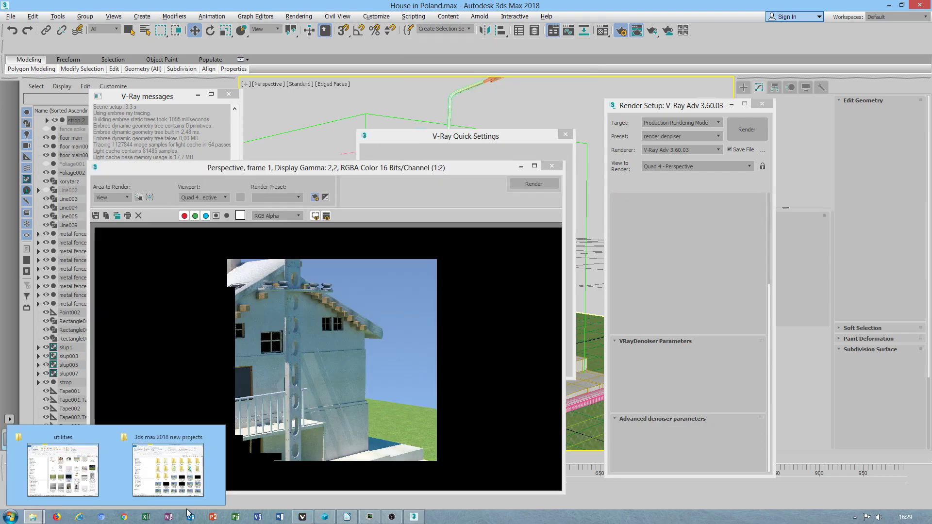
- Return to the 3ds max 2018 new projects folder, examine its earlier house renders, and minimize the folder window
click(168, 469)
scroll(699, 330, down, 3)
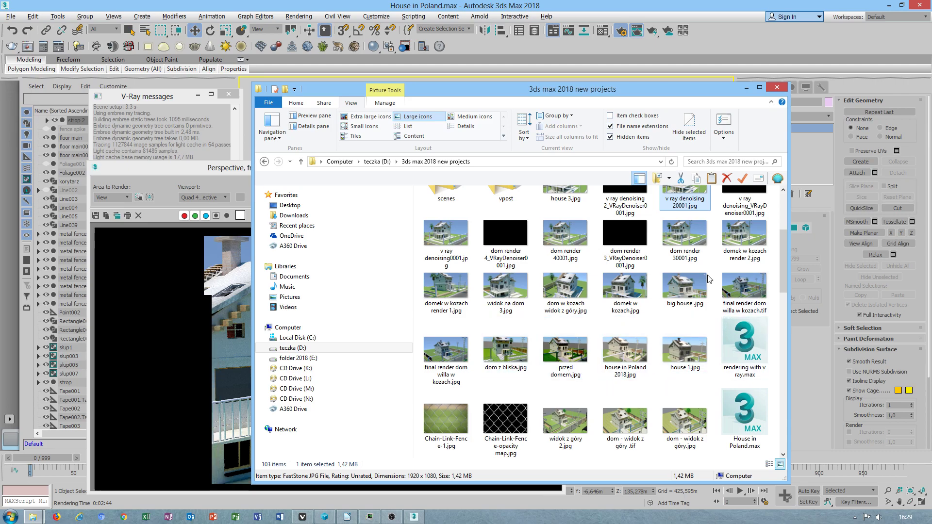
click(746, 88)
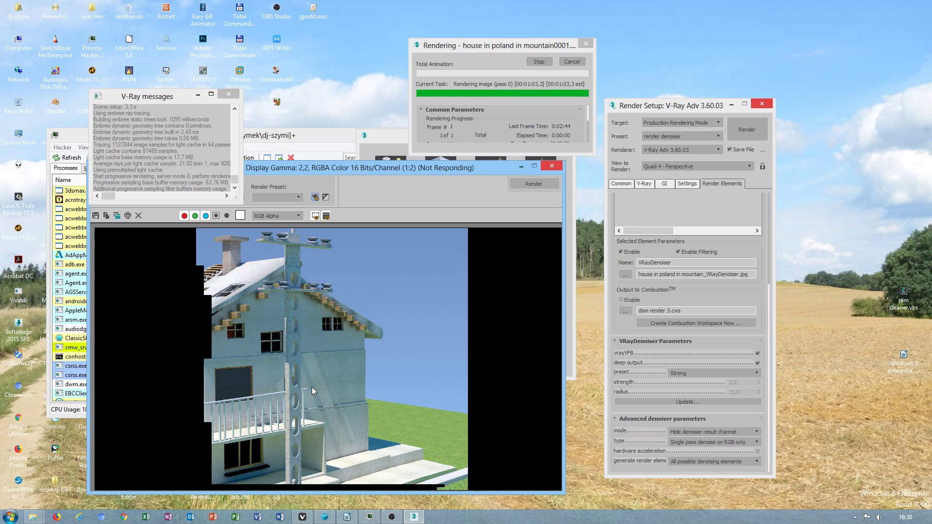
- Switch back to 3ds Max, check the recording in OBS, and minimize OBS
click(415, 517)
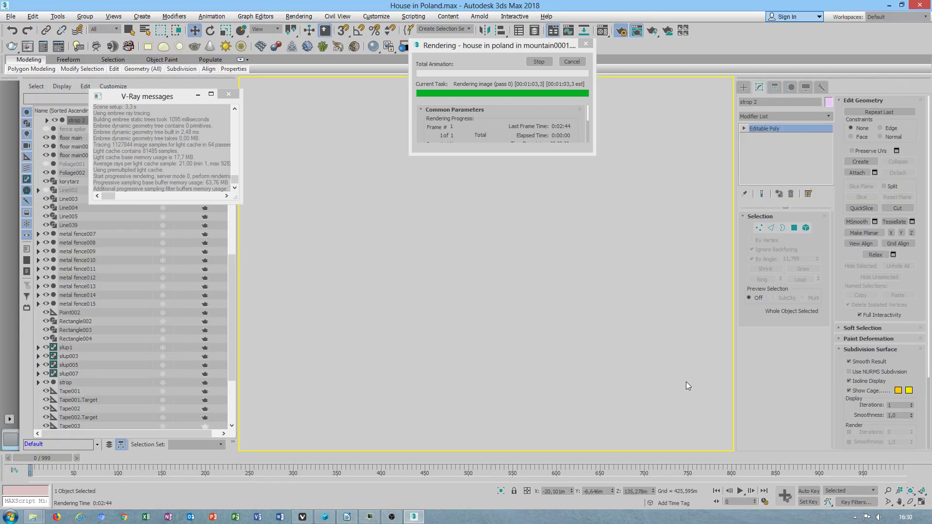
click(391, 517)
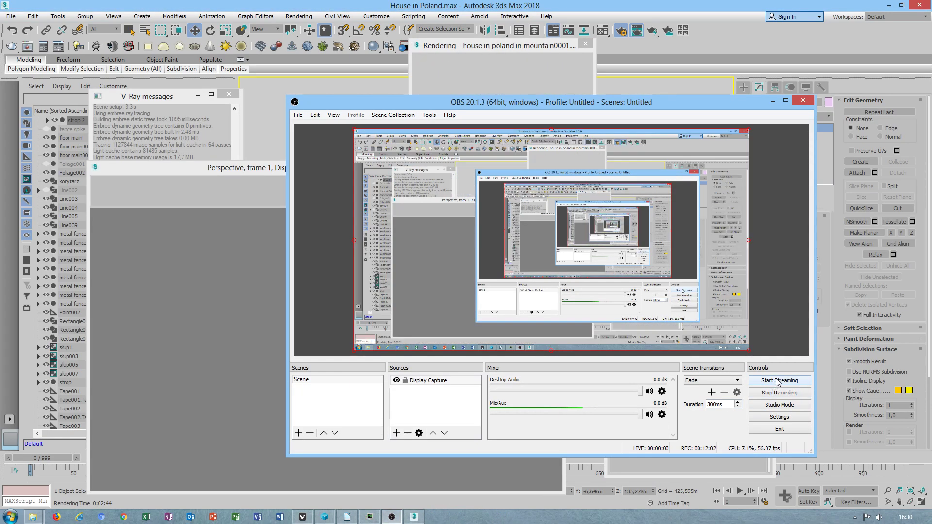
click(772, 101)
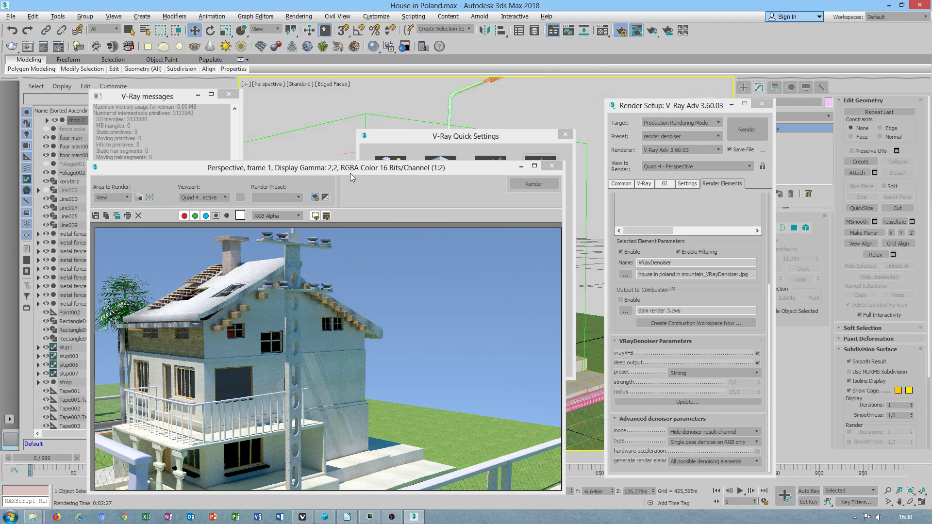
- Save the finished render as a JPEG named my house at quality 100, and close the rendered frame window
click(95, 216)
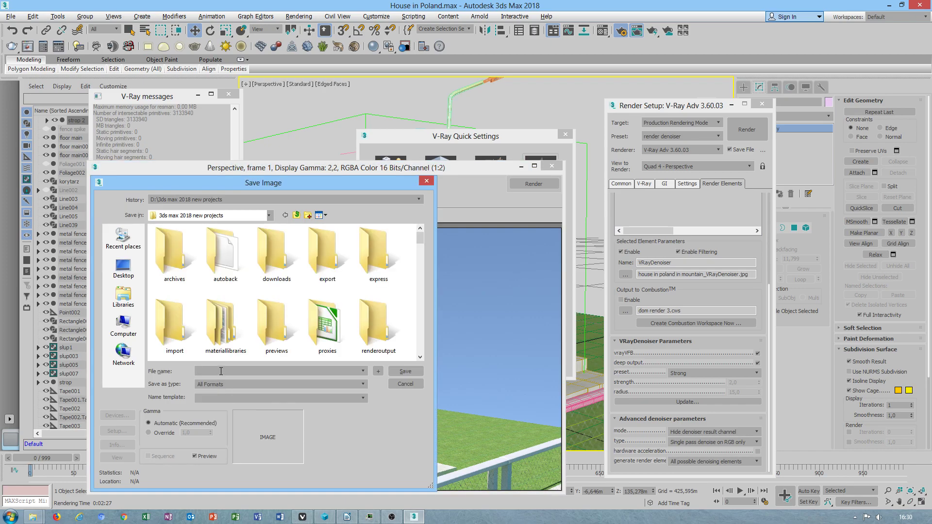
right_click(221, 371)
click(213, 374)
text(my house)
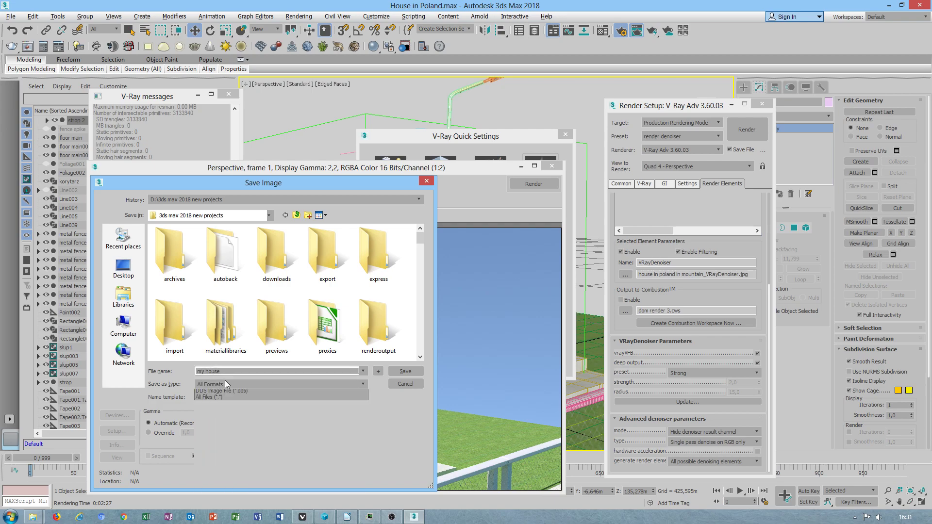
click(225, 383)
click(216, 443)
click(397, 371)
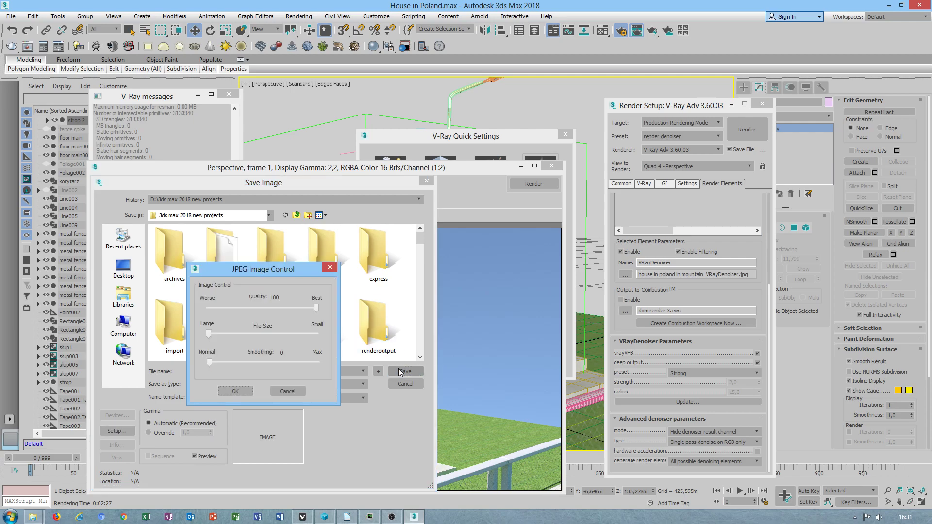
click(236, 391)
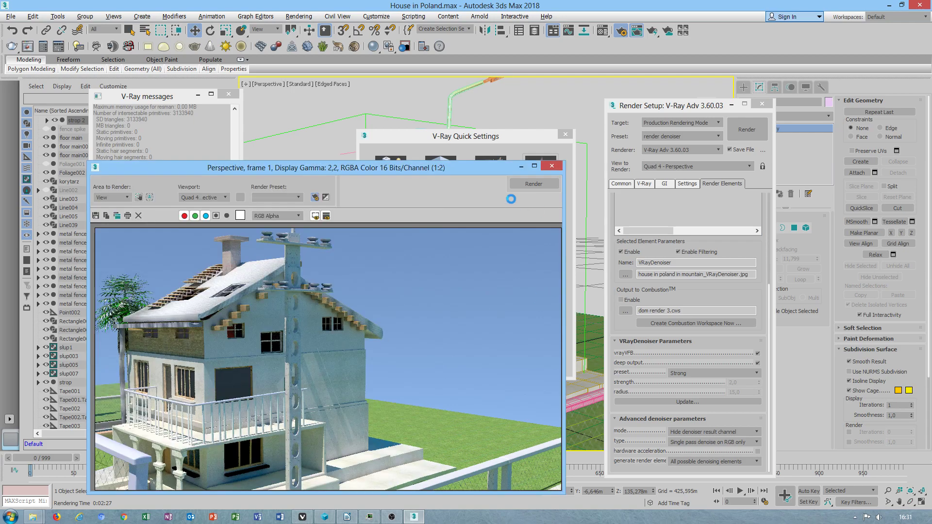
click(552, 166)
- Inspect house in poland in mountain0001.jpg and my house.jpg from the project folder up close, closing the viewer and minimizing the folder when done
mouse_move(42, 520)
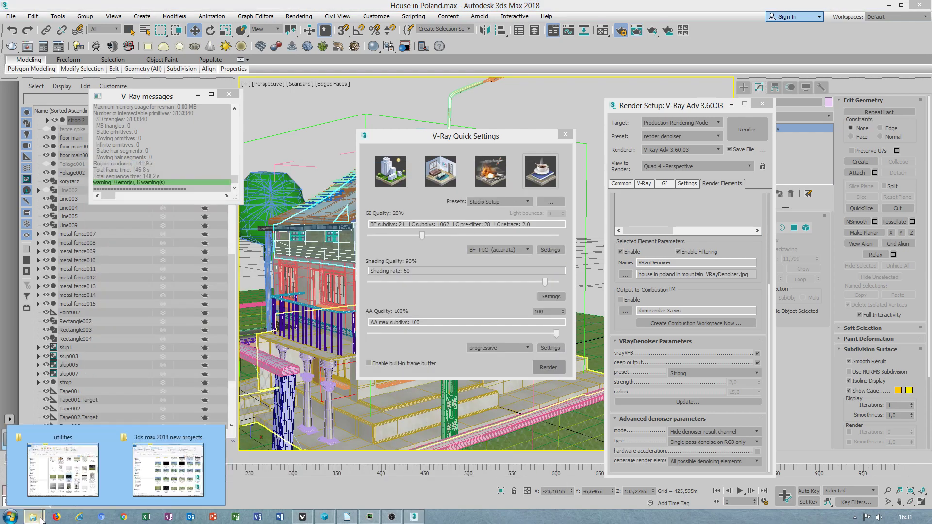
click(168, 466)
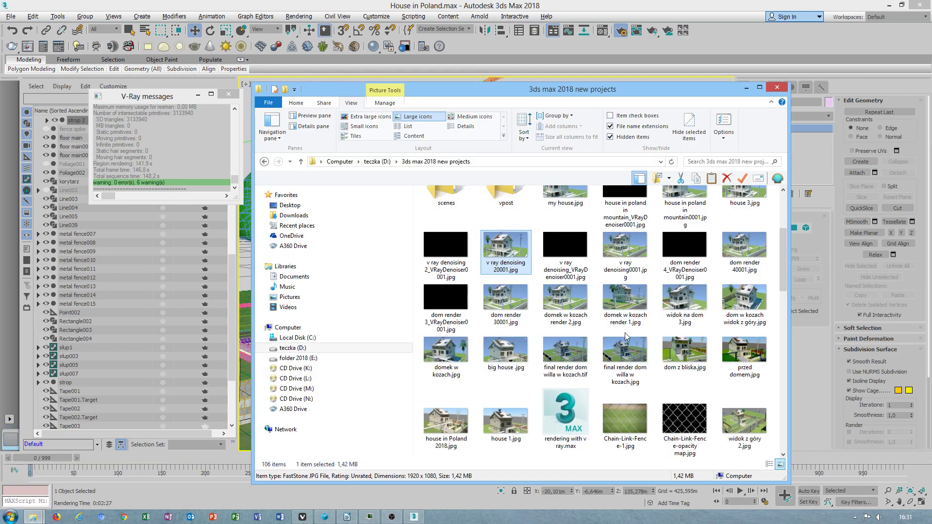
scroll(706, 355, up, 3)
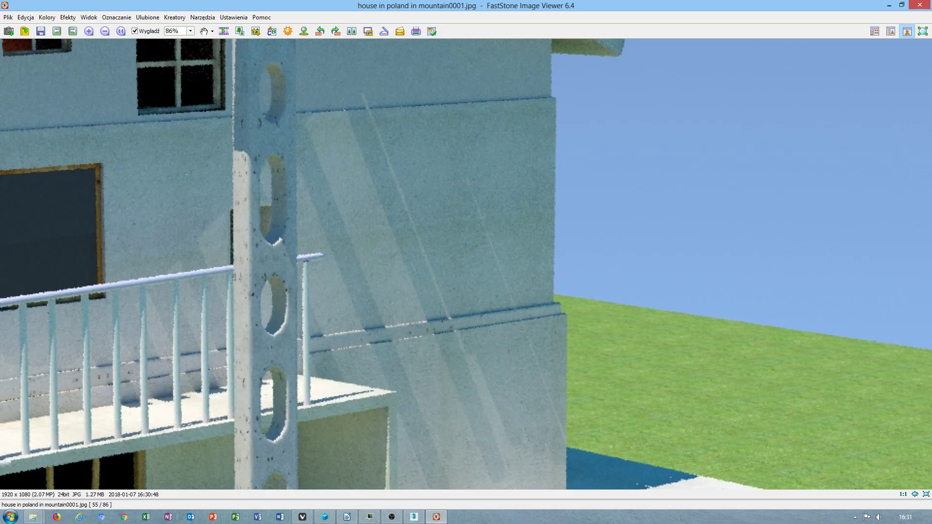
click(340, 356)
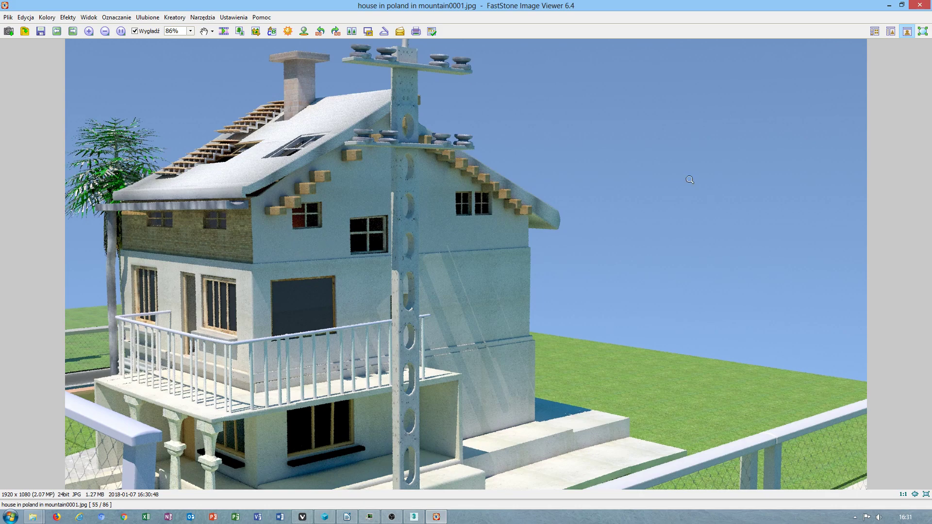
click(920, 6)
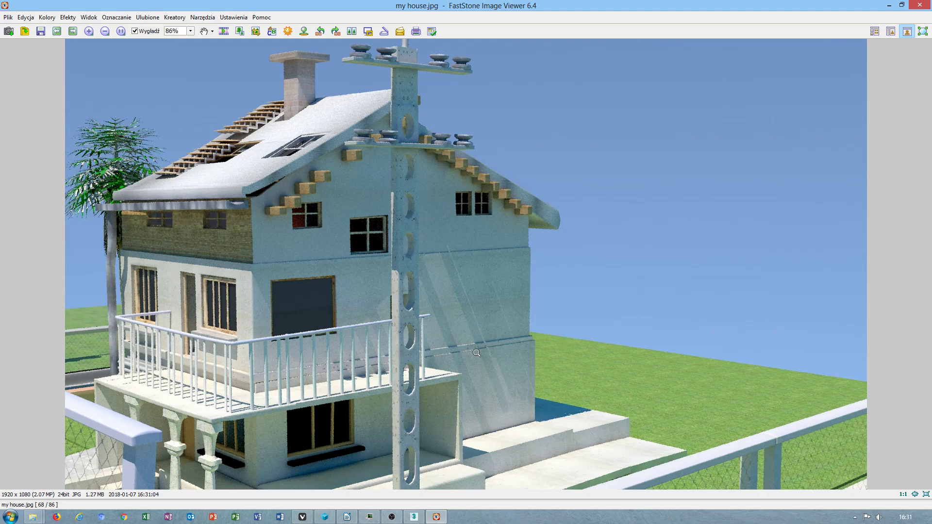
drag(266, 442, 427, 432)
click(927, 6)
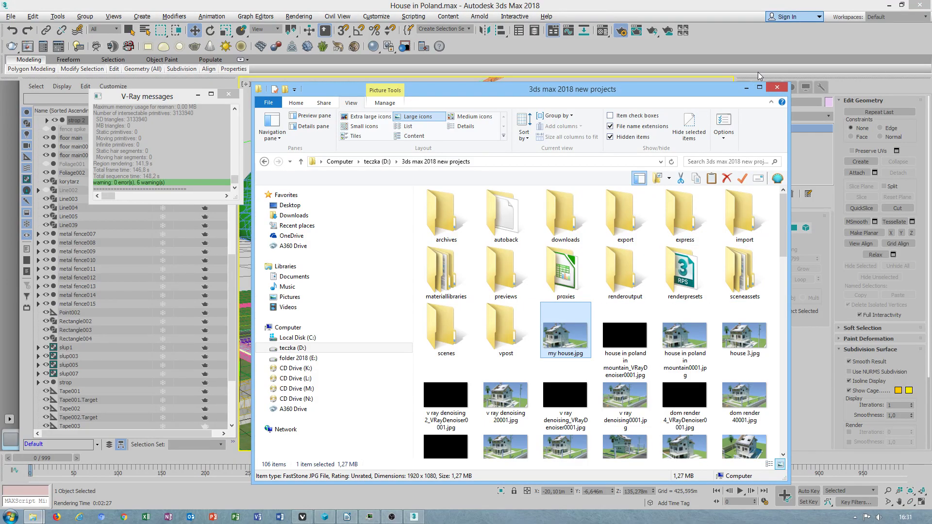
click(745, 83)
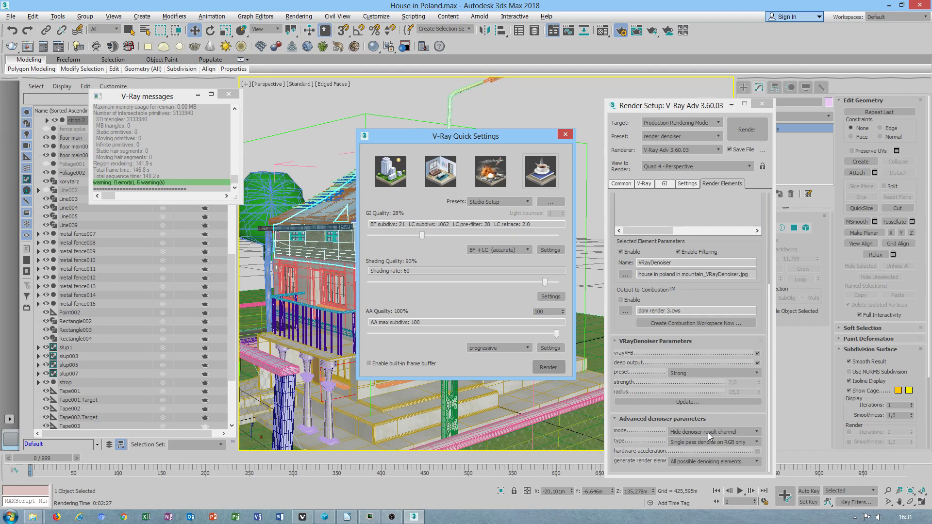
- Review the advanced denoiser's mode, type and generate render elements options, keeping the current choices
click(691, 432)
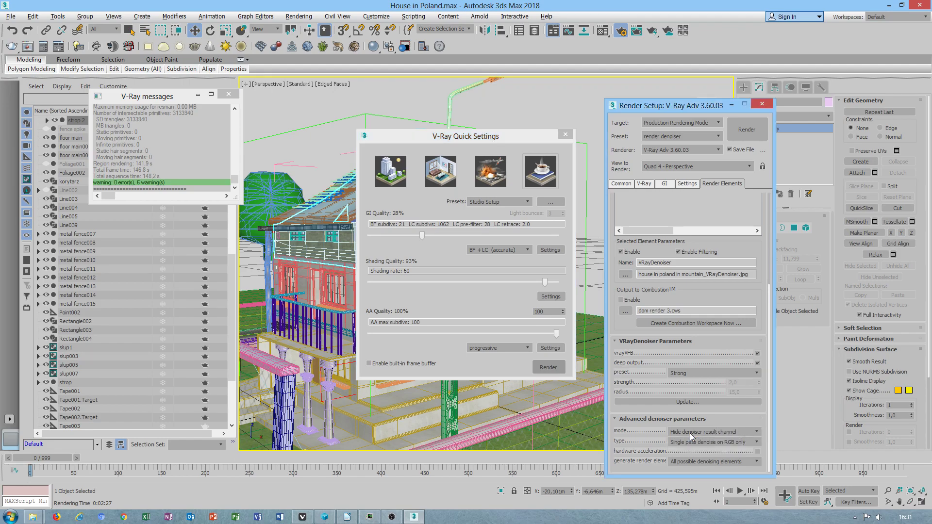
click(694, 446)
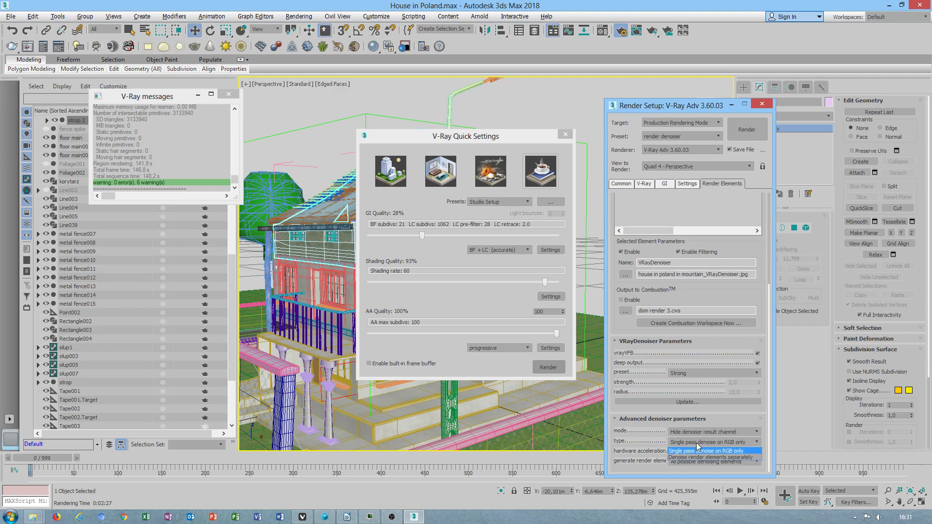
click(695, 444)
click(693, 445)
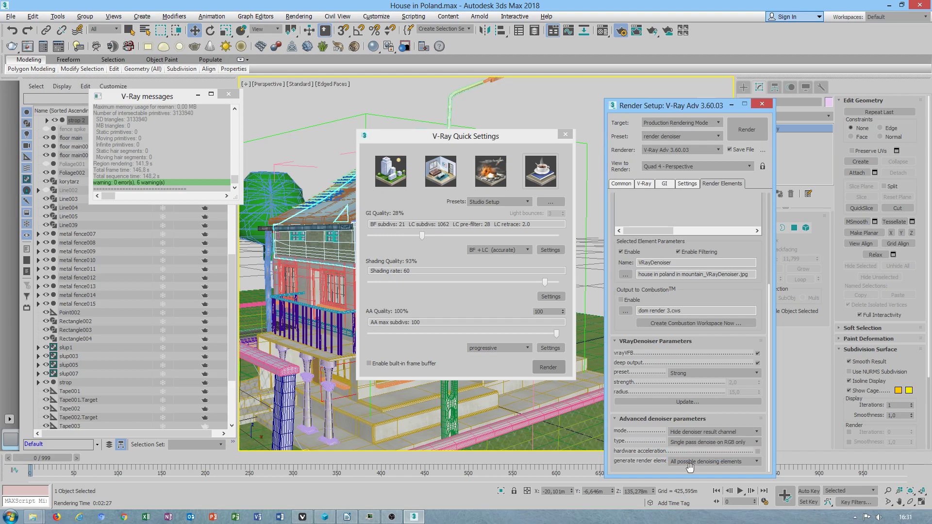
click(691, 465)
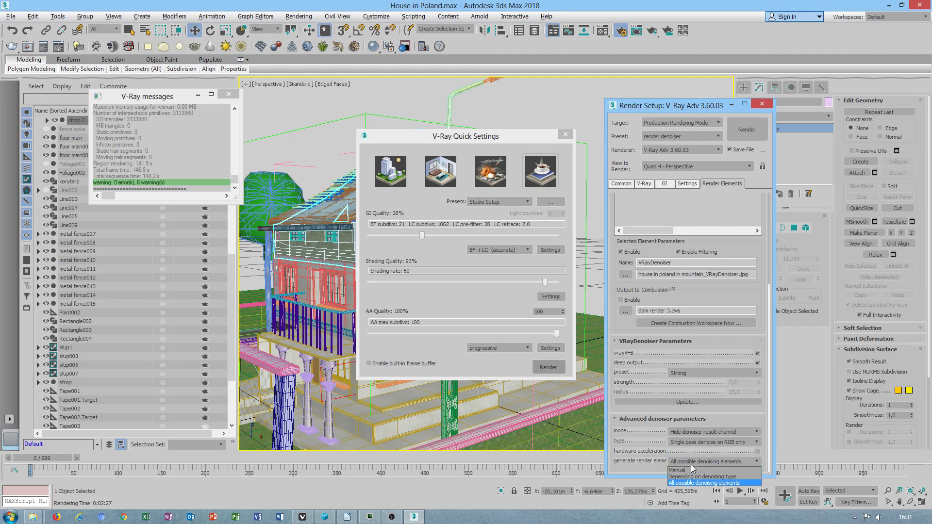
click(691, 464)
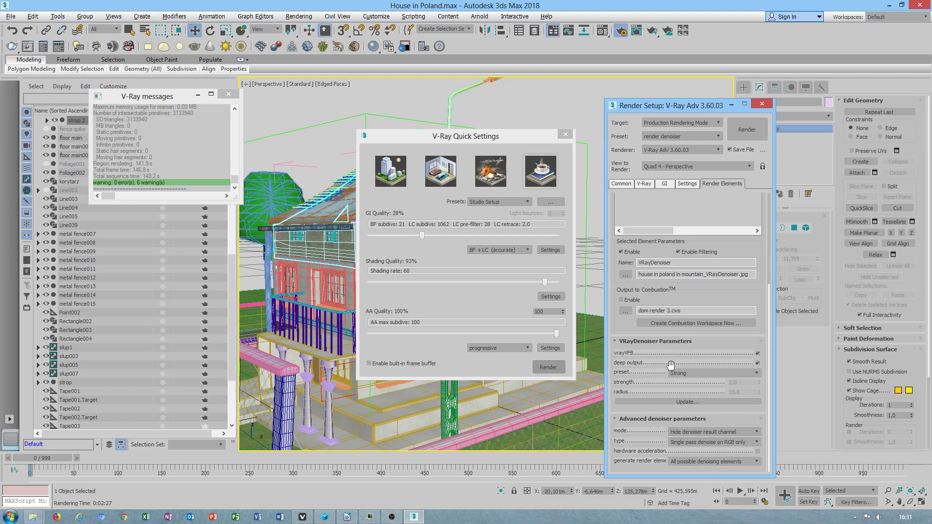